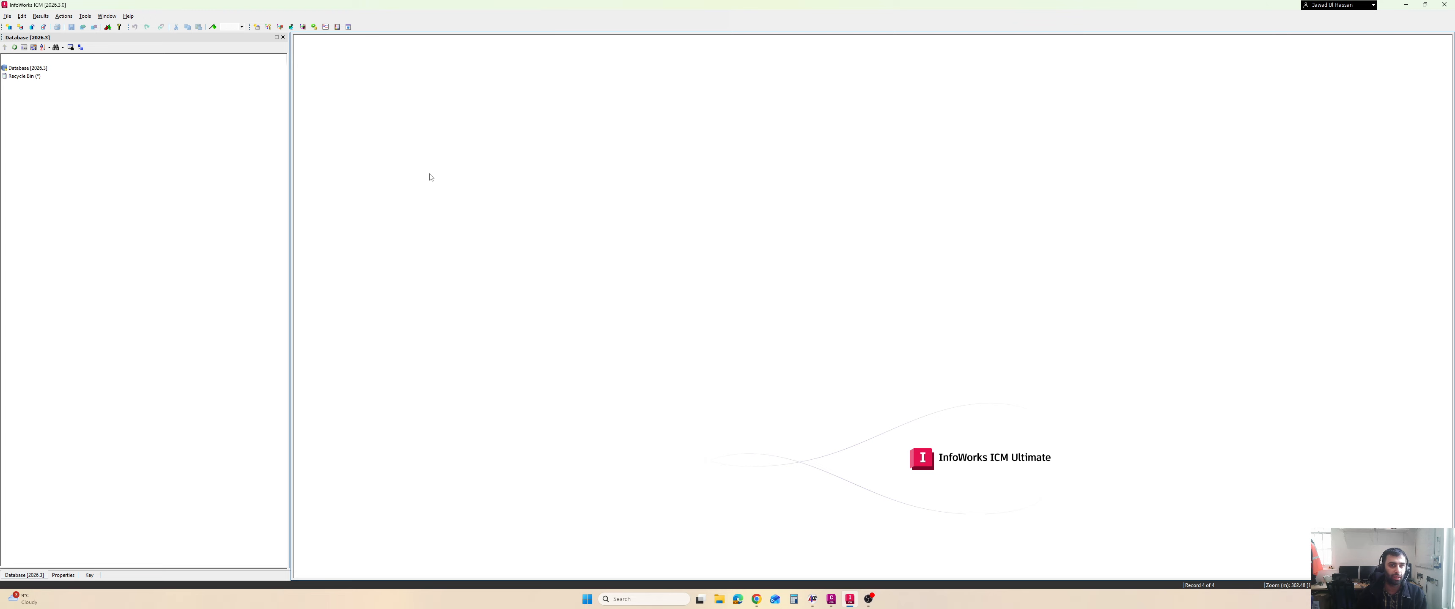
Open the existing transportable database Graph_Sim_Rslts.icmt from the iwcmM11 folder
click(7, 16)
mouse_move(45, 27)
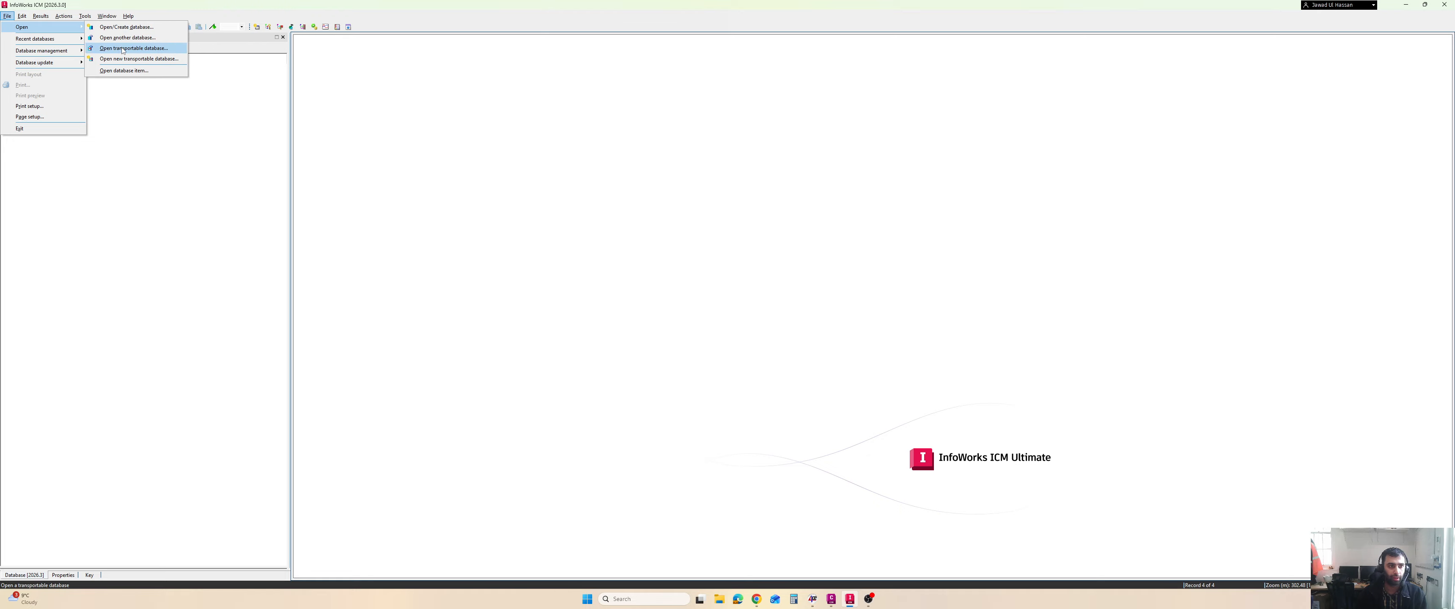
click(122, 48)
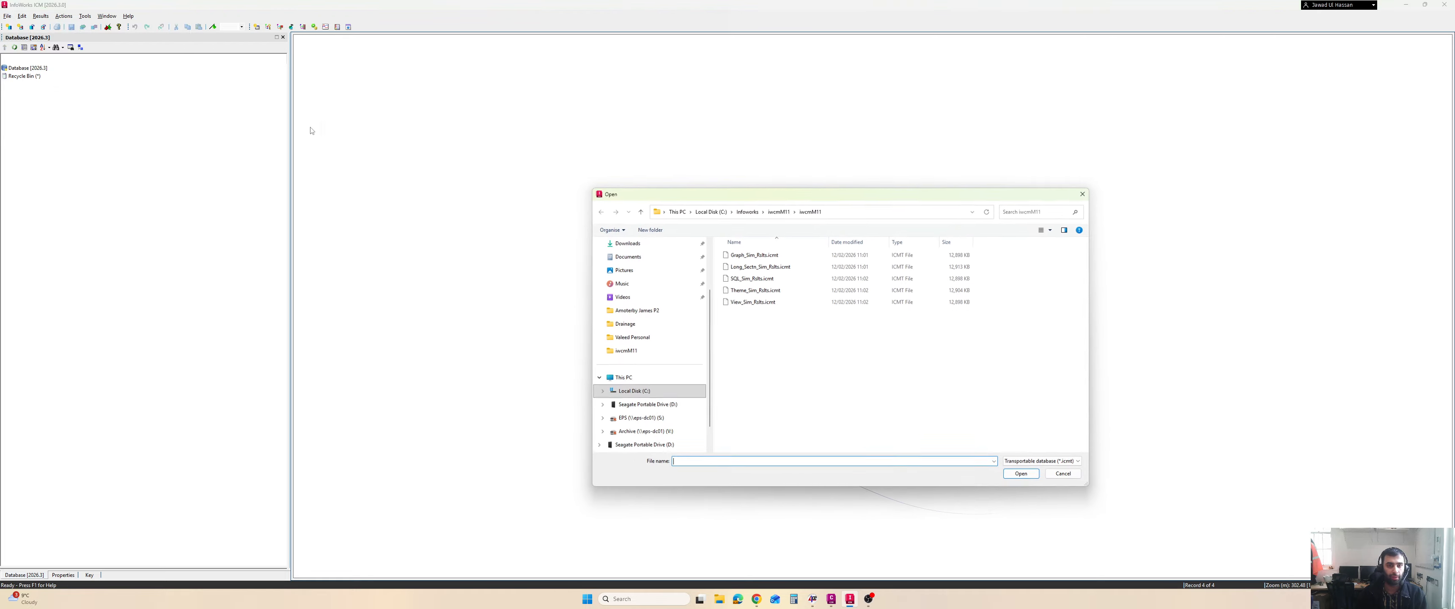
click(761, 256)
click(1014, 473)
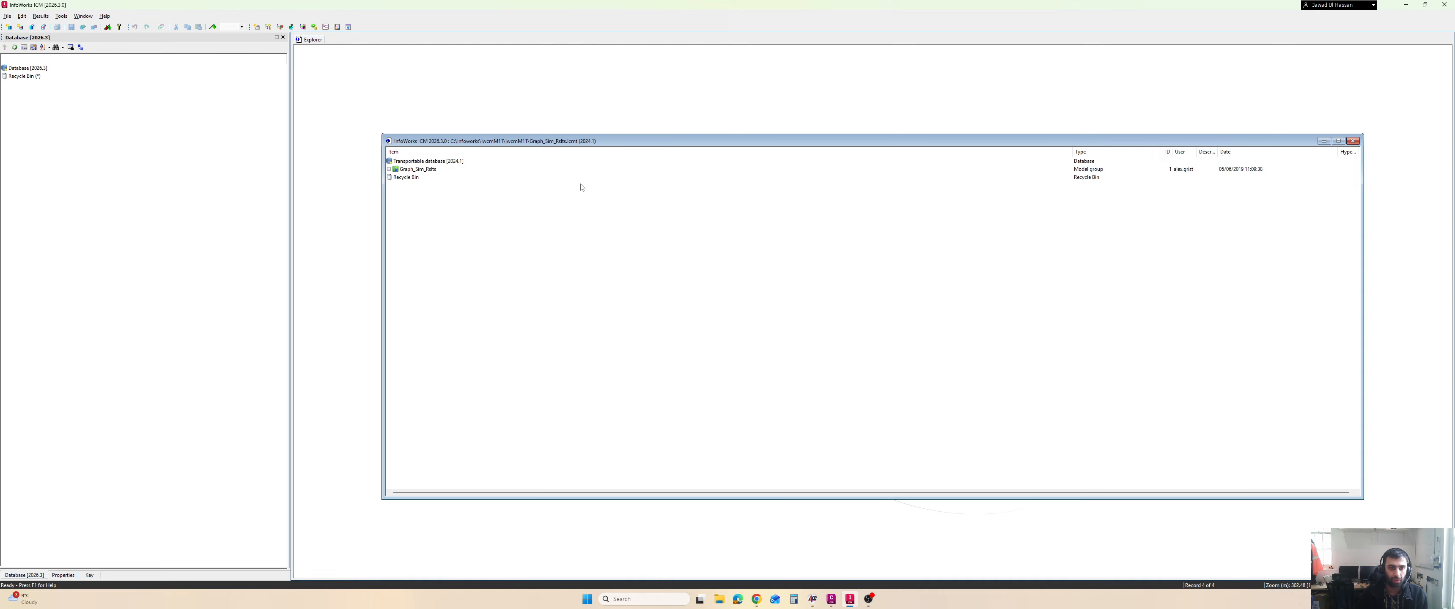
Copy the Graph_Sim_Rslts model group with its children into the main database, accepting duplicates and data copying, and close the transportable database
click(422, 170)
right_click(414, 171)
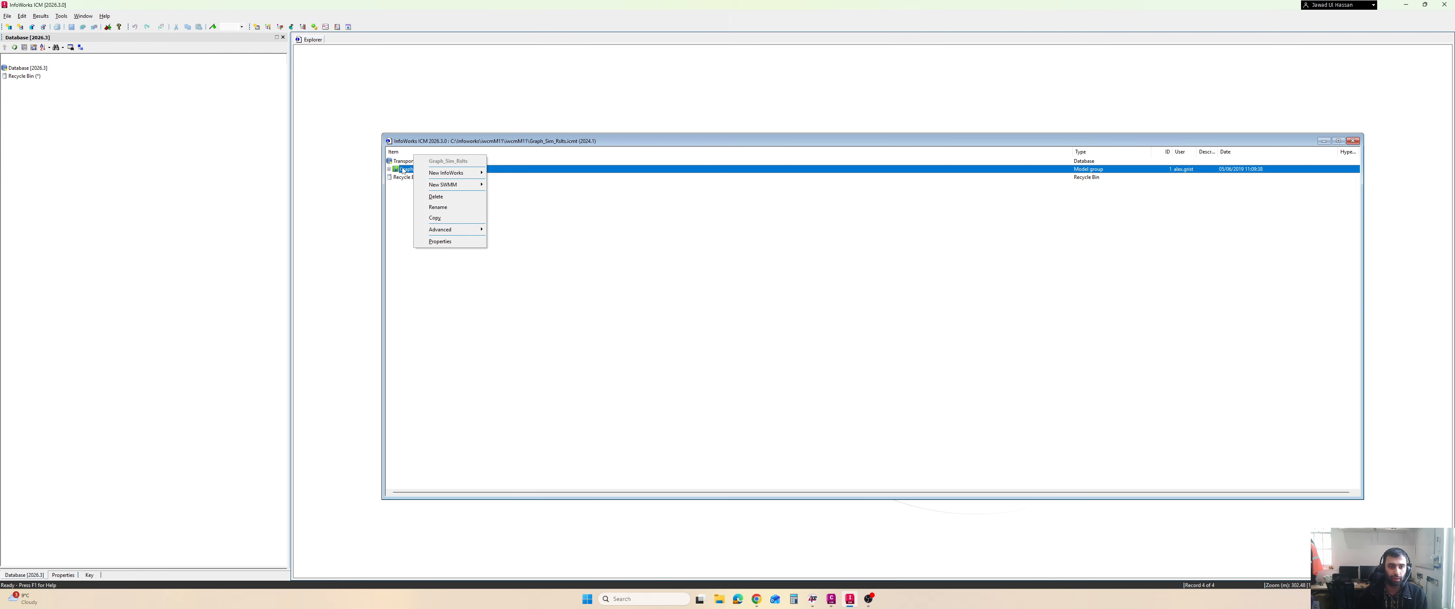
click(435, 217)
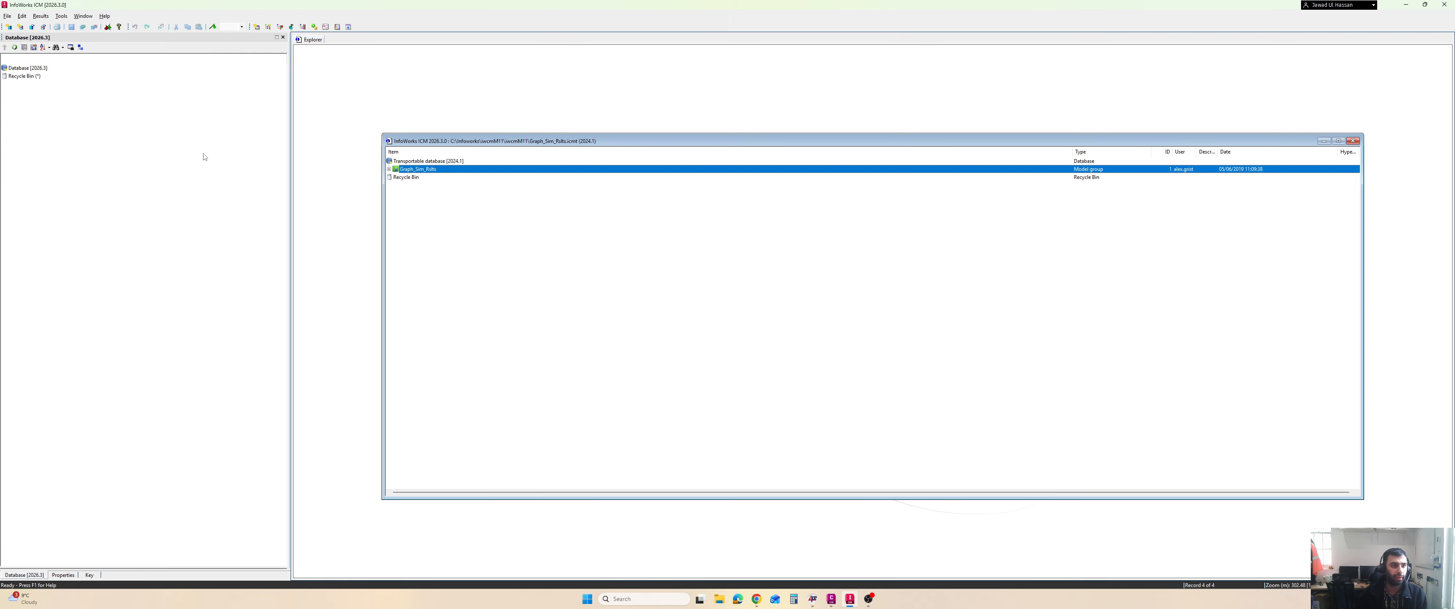
click(34, 71)
right_click(33, 71)
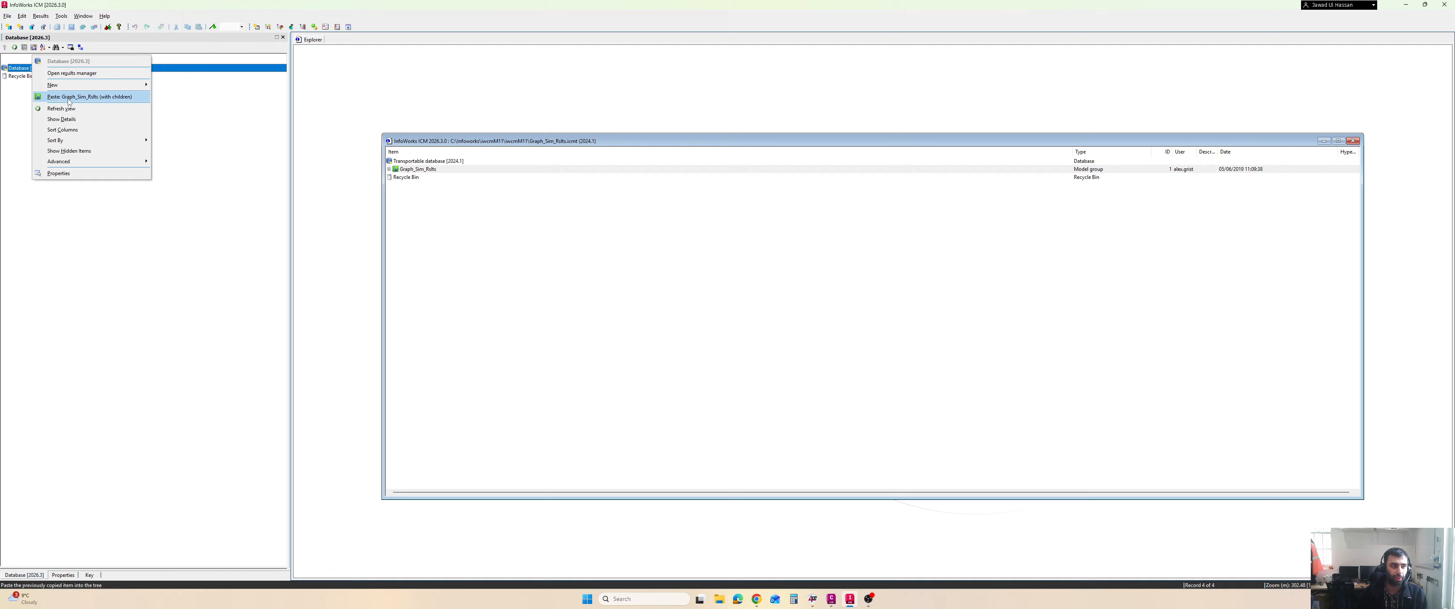
click(108, 98)
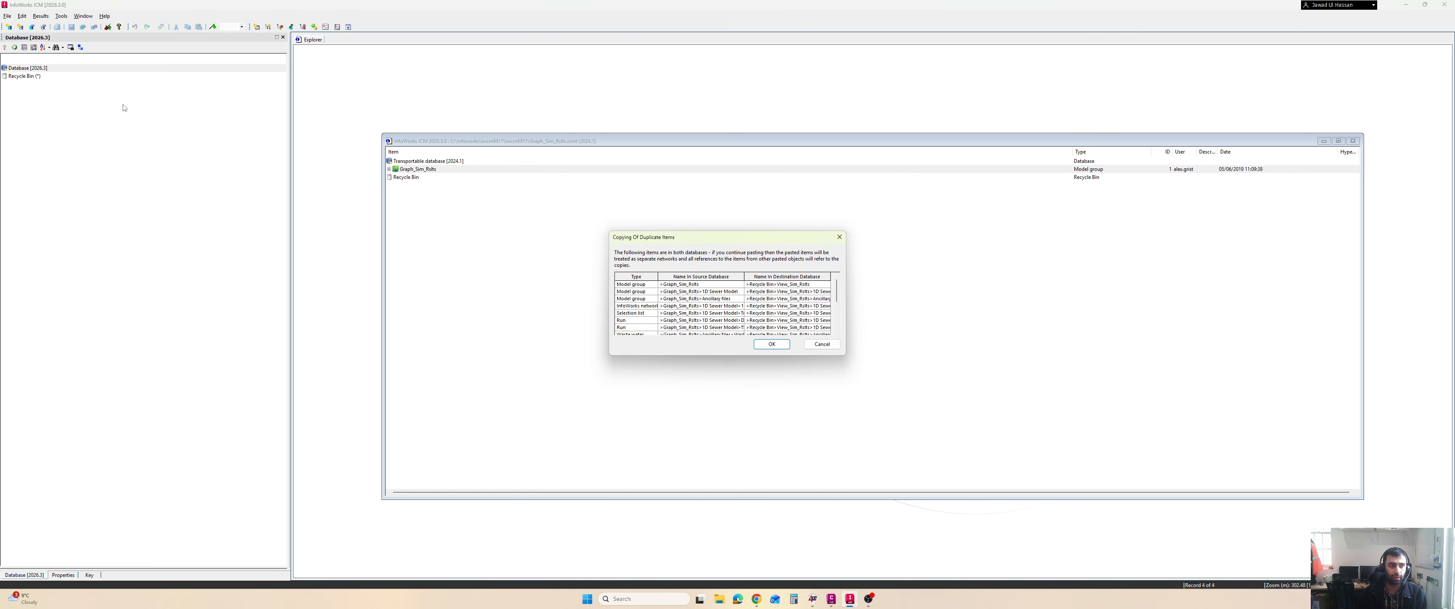
click(775, 345)
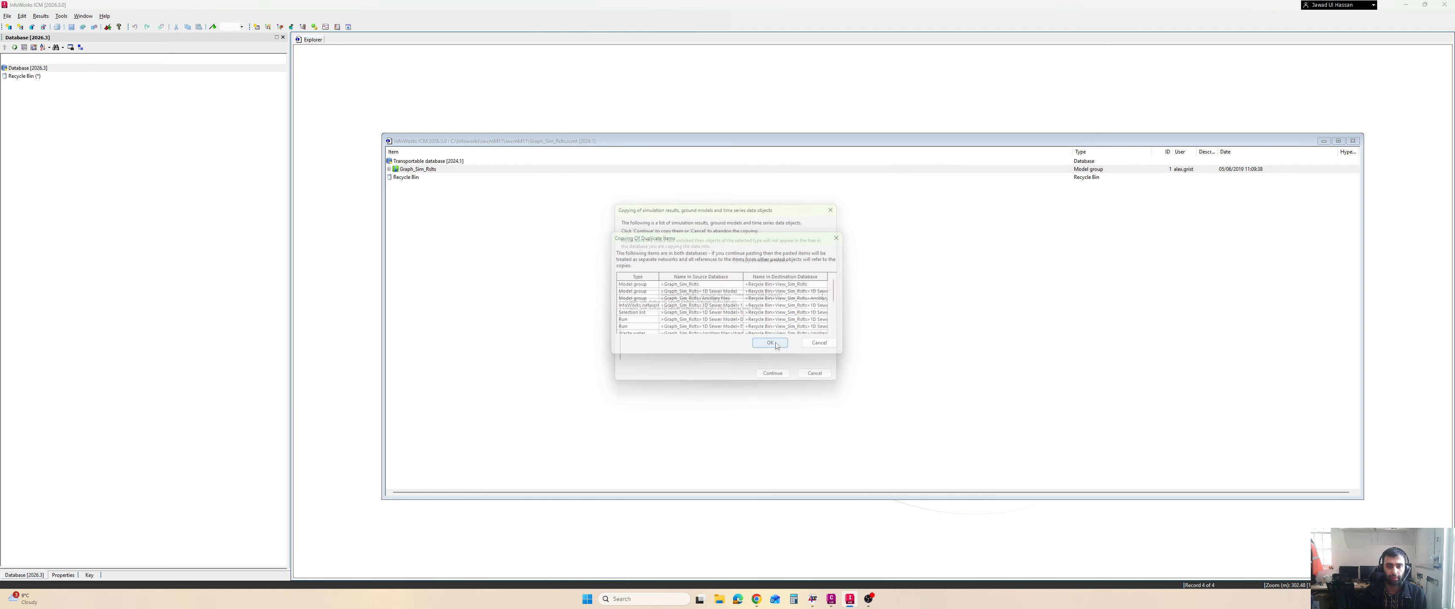
click(785, 384)
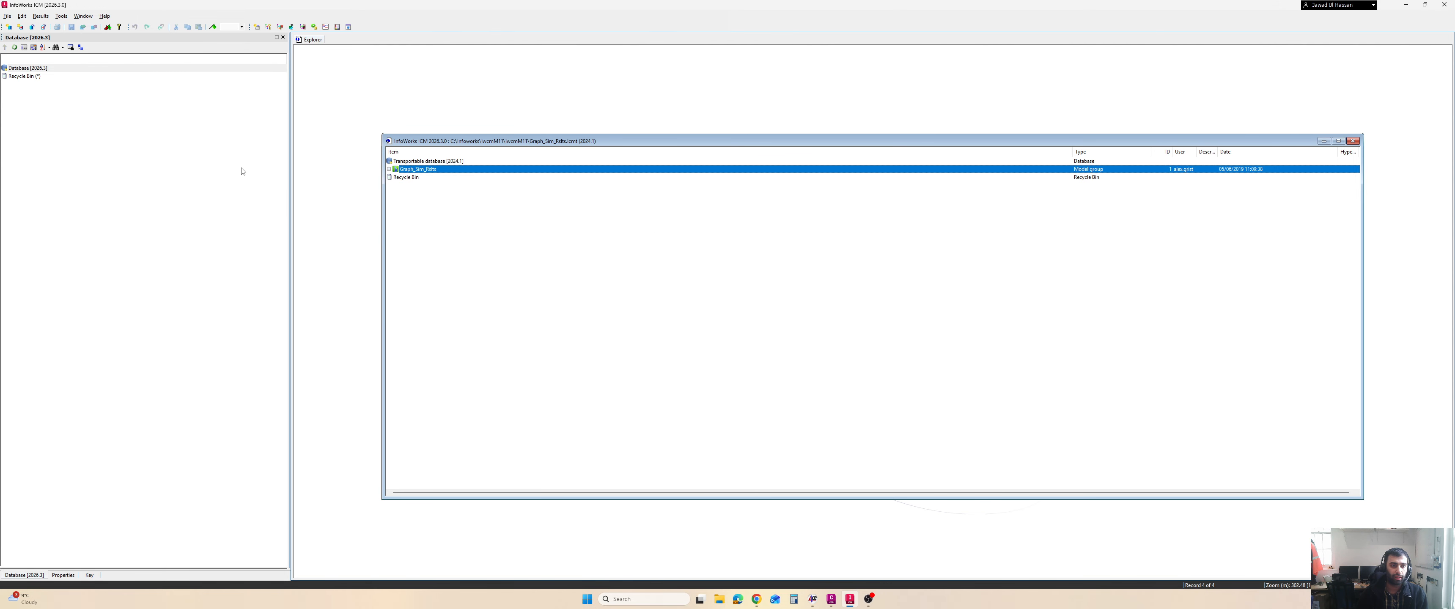
click(29, 69)
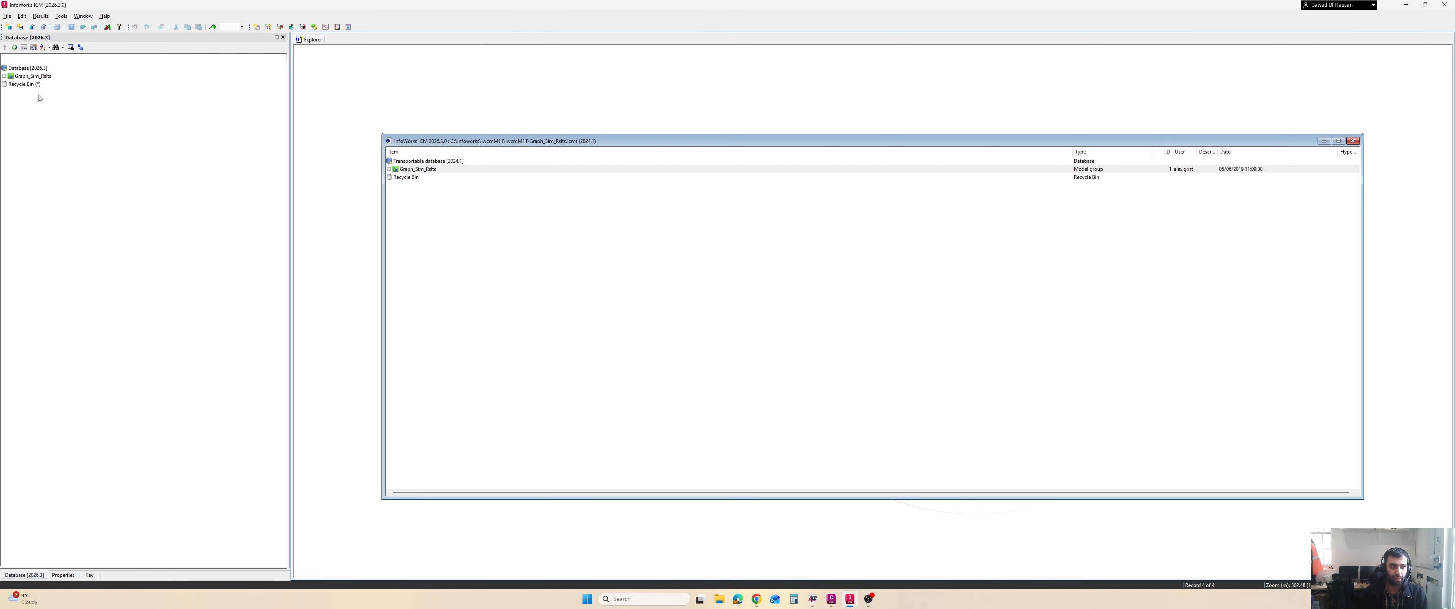
click(1357, 142)
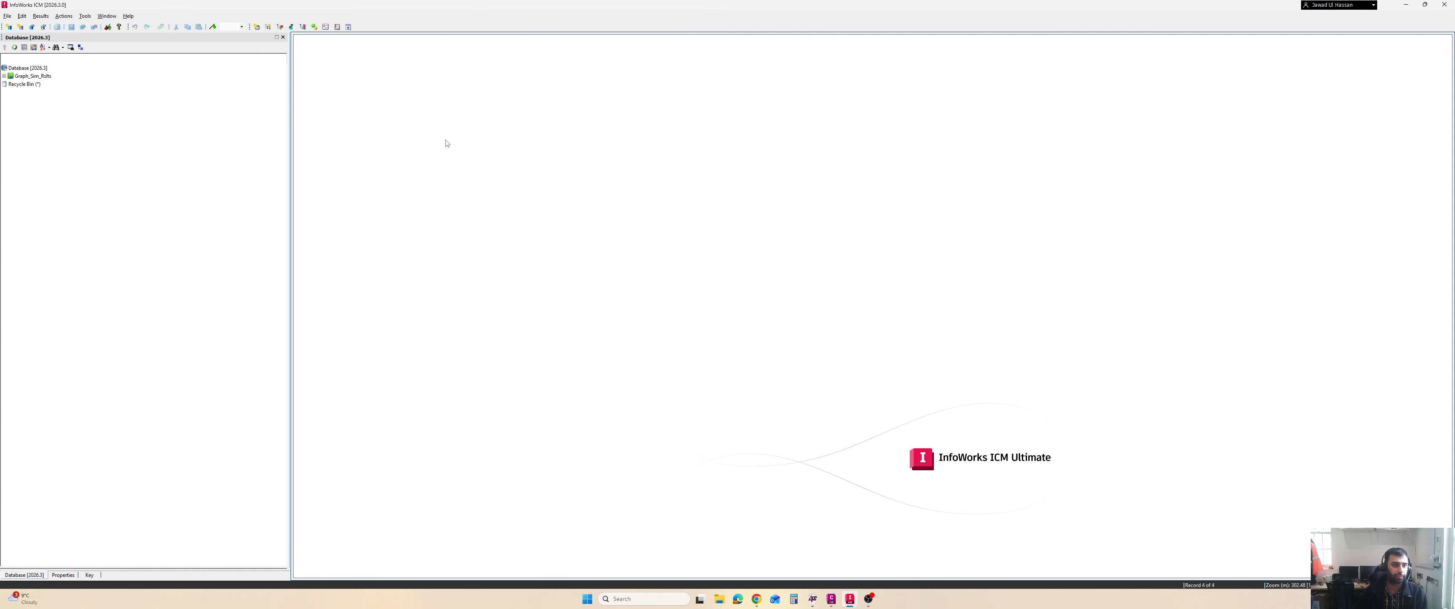
Expand the model groups inside Graph_Sim_Rslts and delete the existing TSR Run from 1D Sewer Model
click(4, 76)
double_click(39, 85)
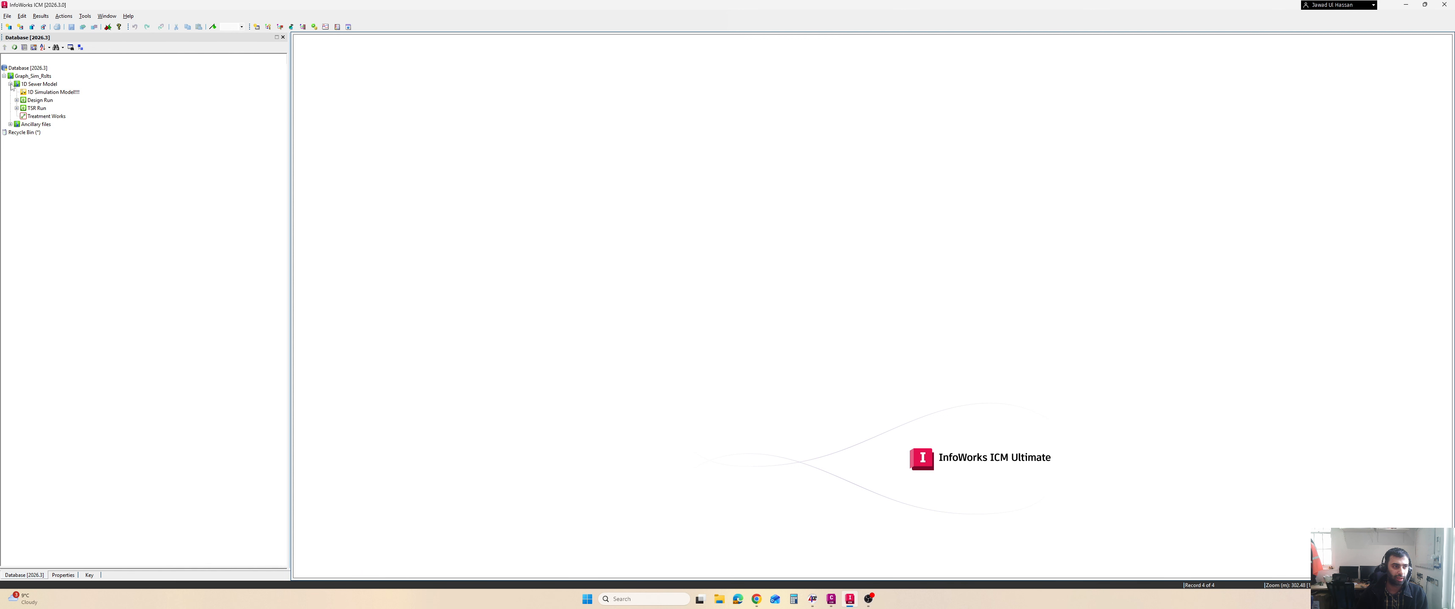
click(11, 125)
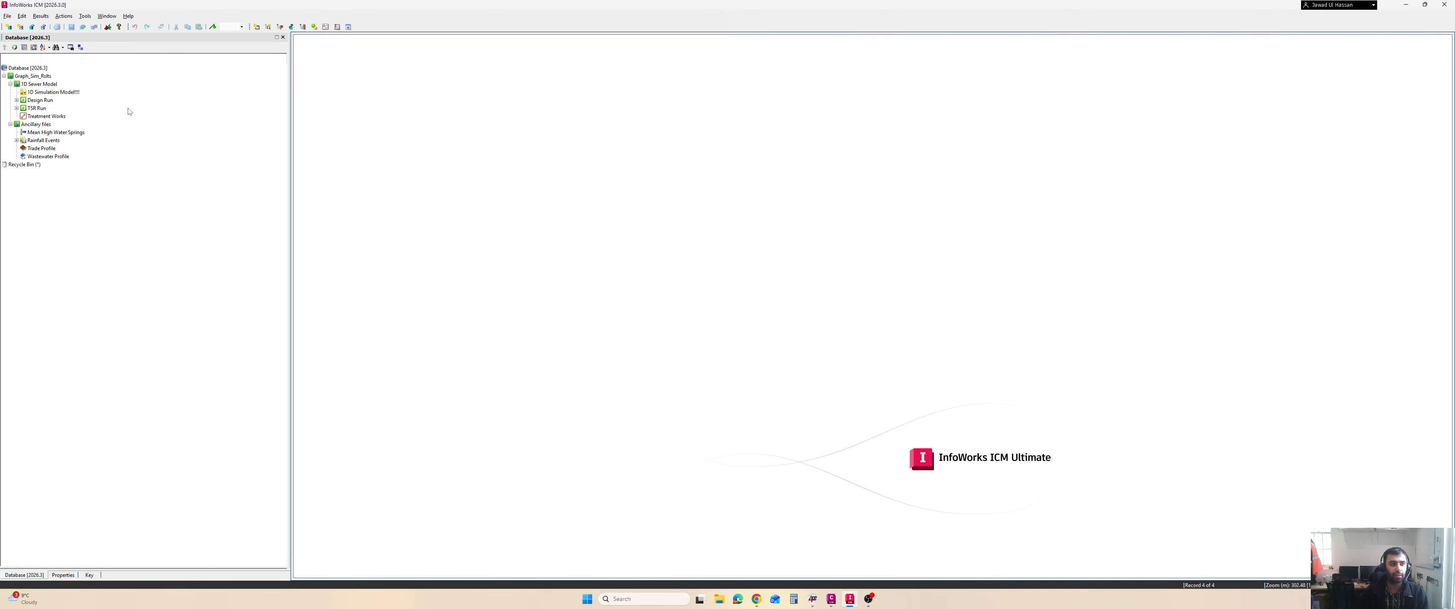
right_click(32, 110)
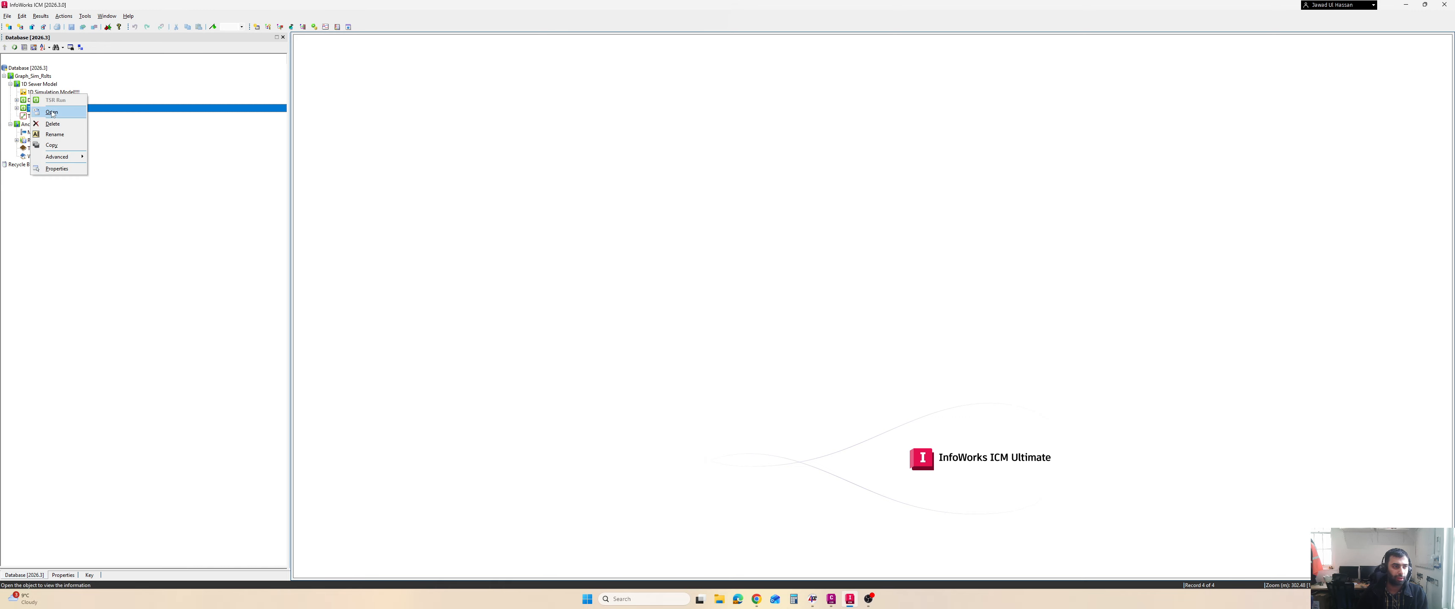
click(47, 128)
click(756, 318)
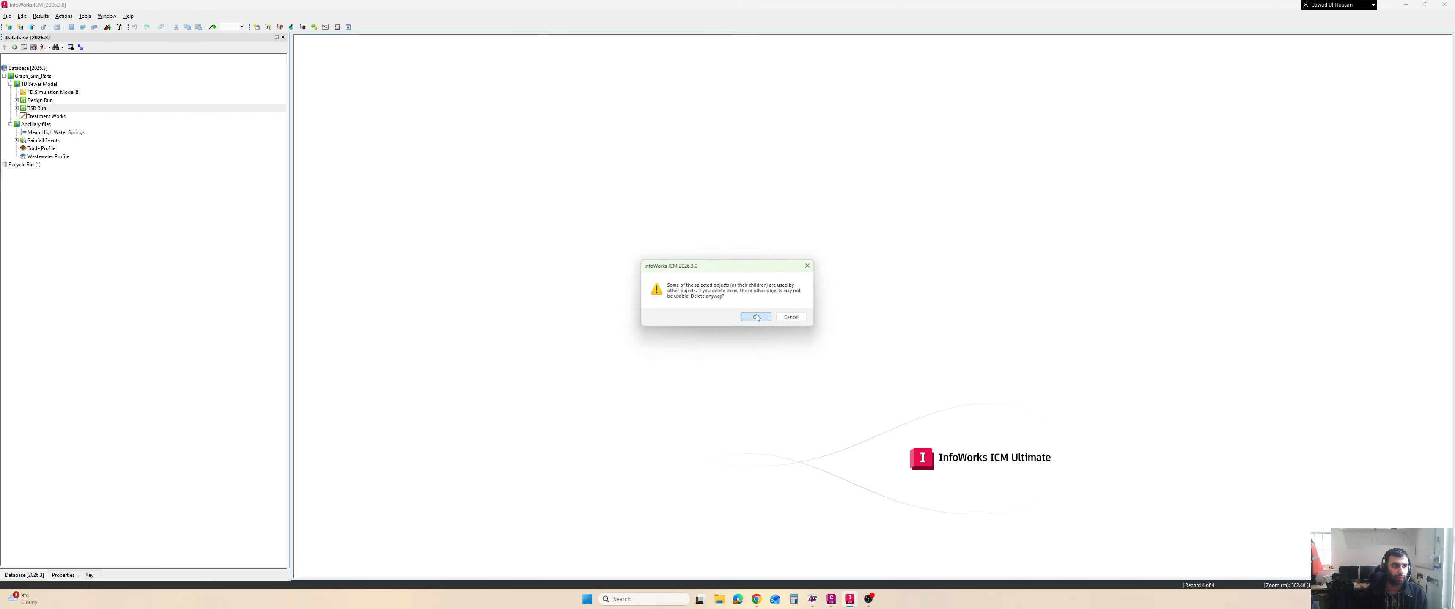
click(683, 352)
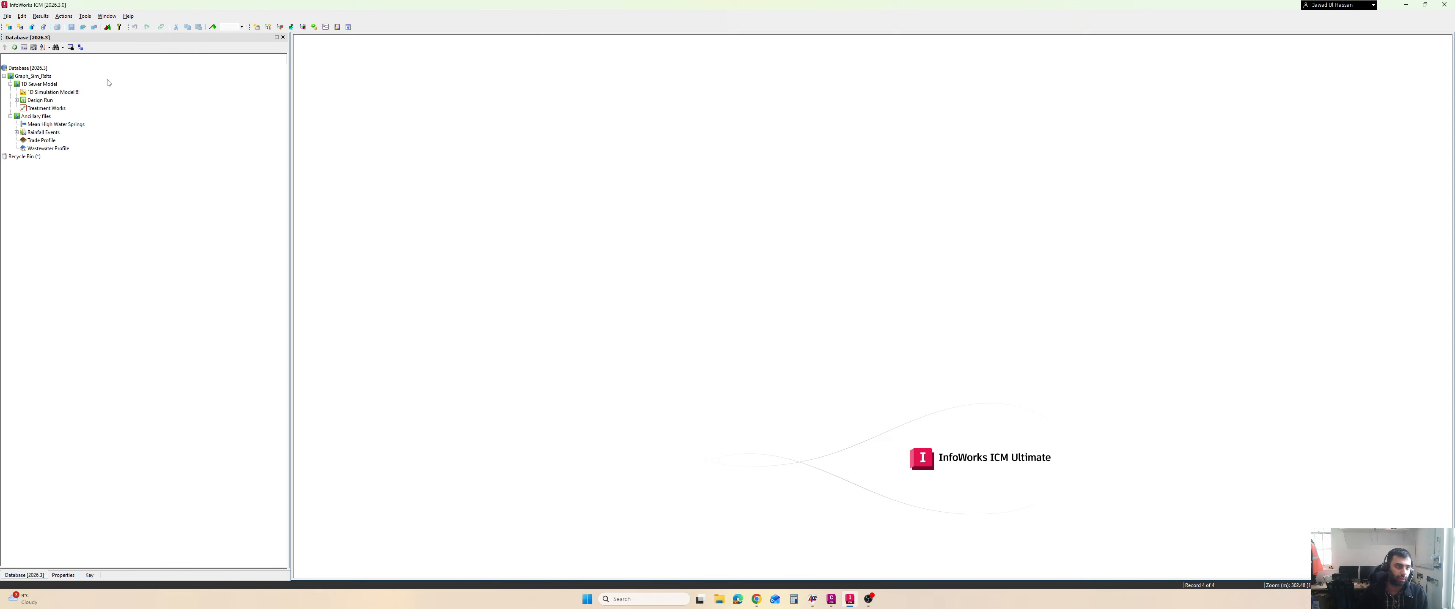
Open the 1D Simulation Model network in a GeoPlan to examine its layout, and close it again
click(54, 93)
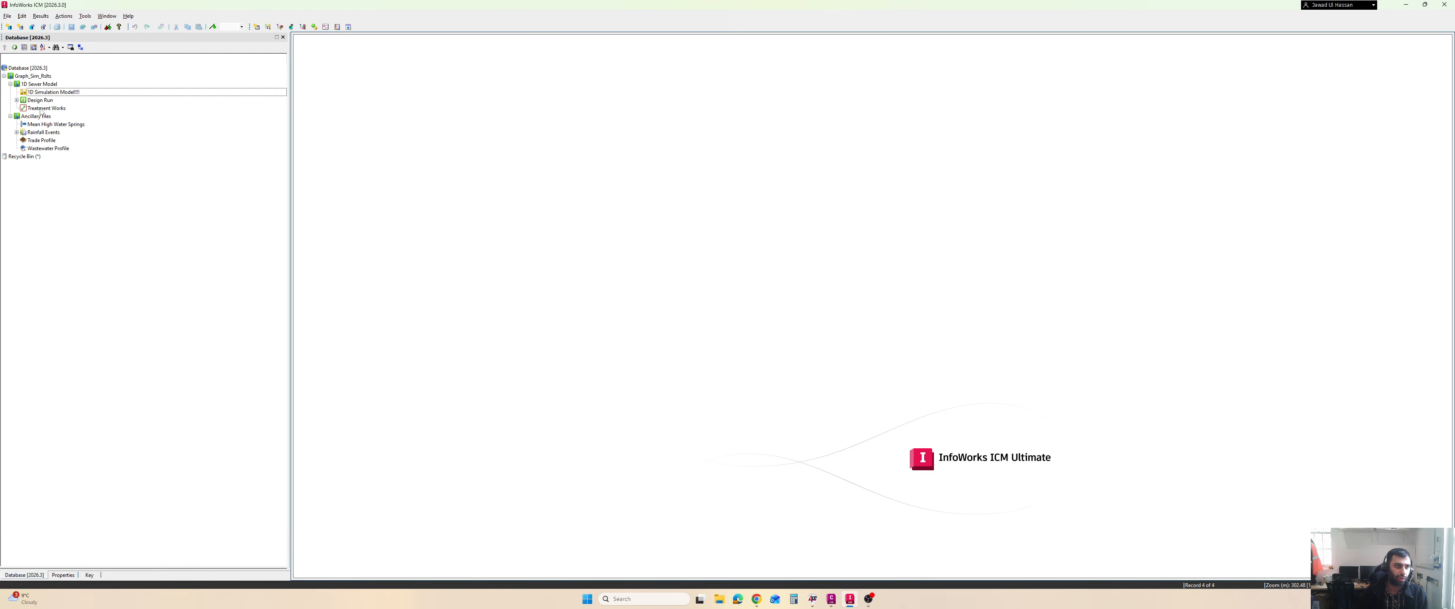
drag(32, 96, 599, 157)
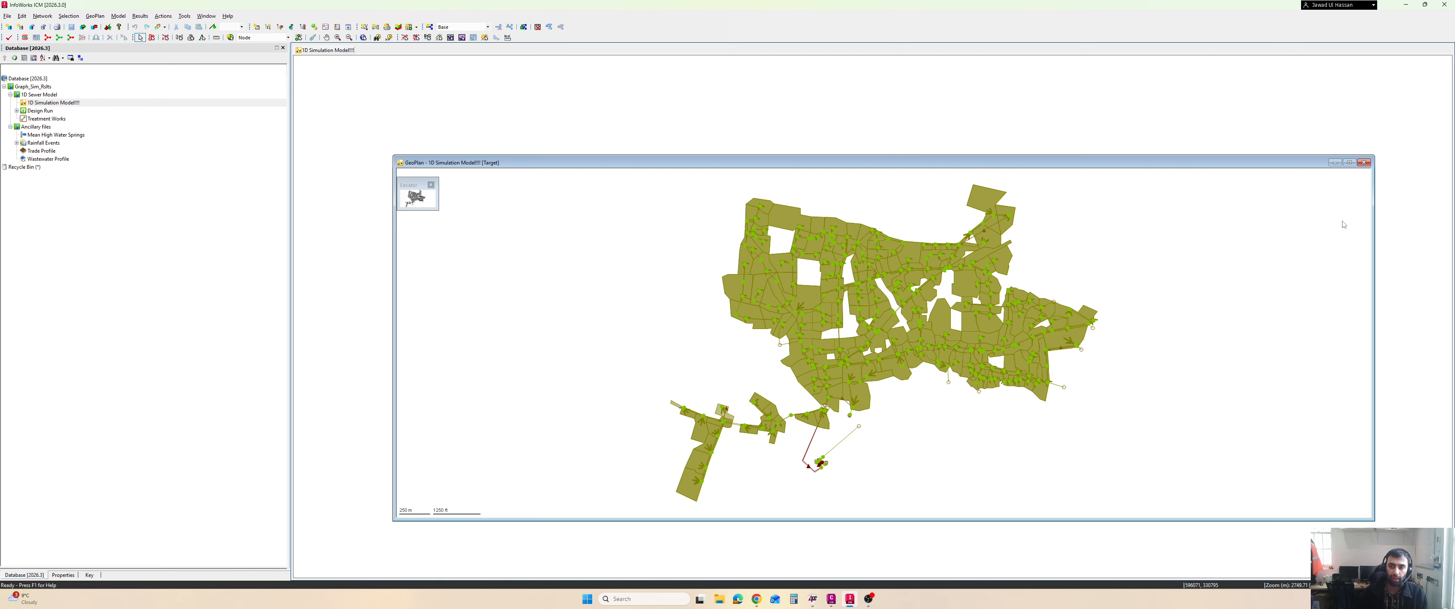
click(1367, 163)
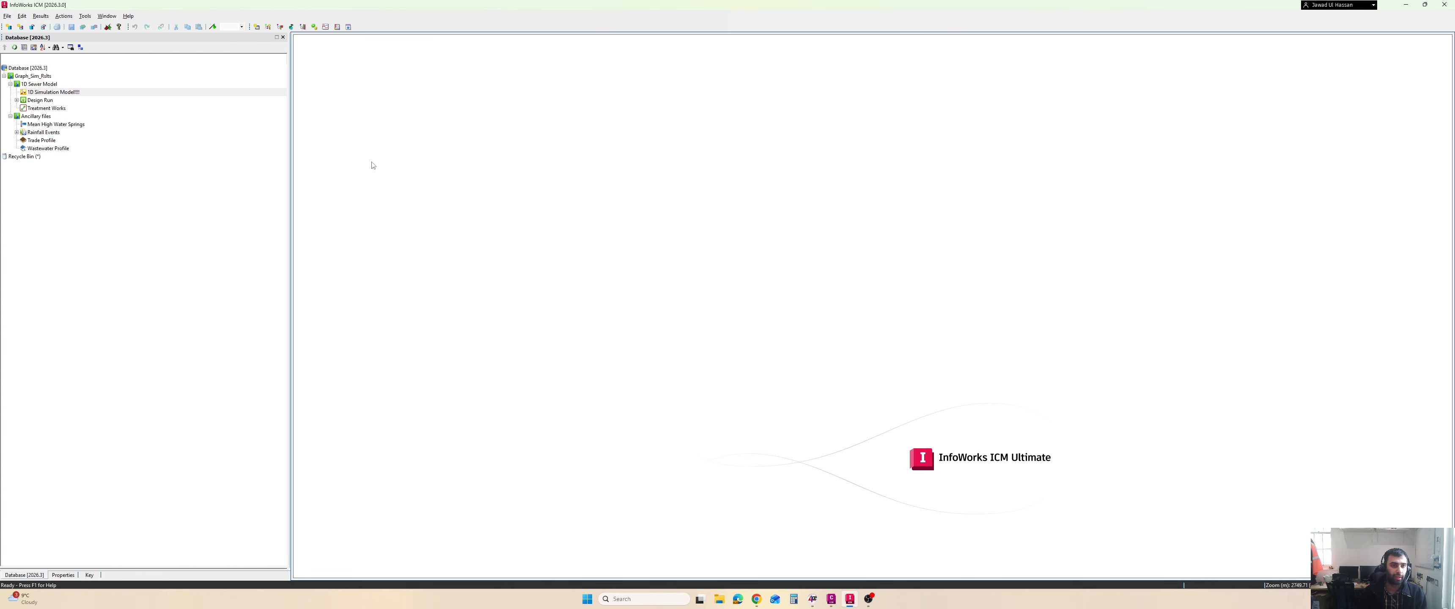
Create a new InfoWorks run in the 1D Sewer Model group and title it TSR Run
click(31, 85)
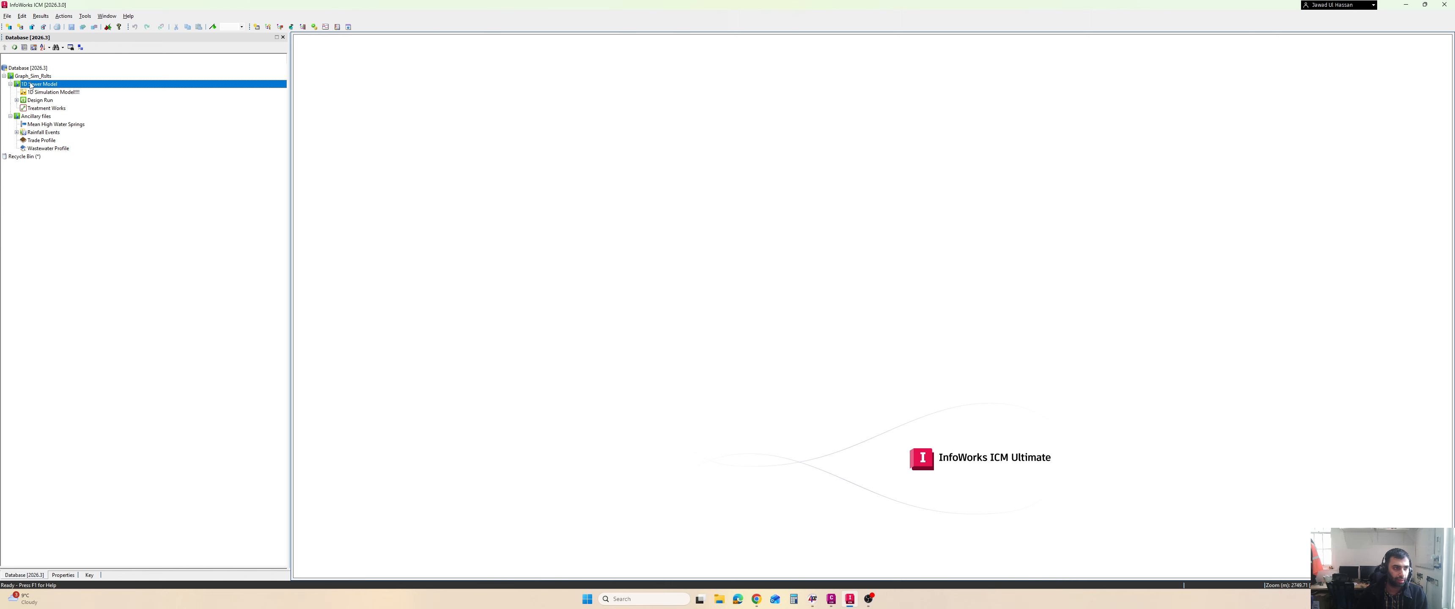
right_click(31, 85)
click(18, 84)
click(81, 189)
right_click(31, 86)
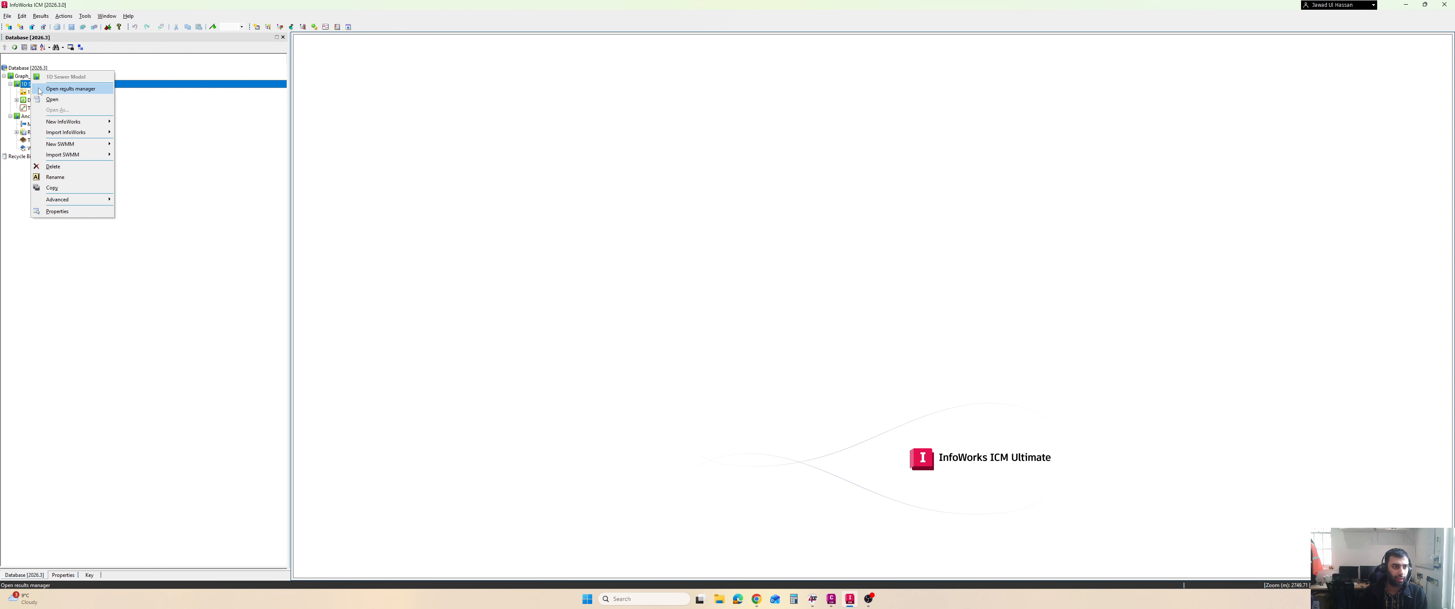
mouse_move(62, 121)
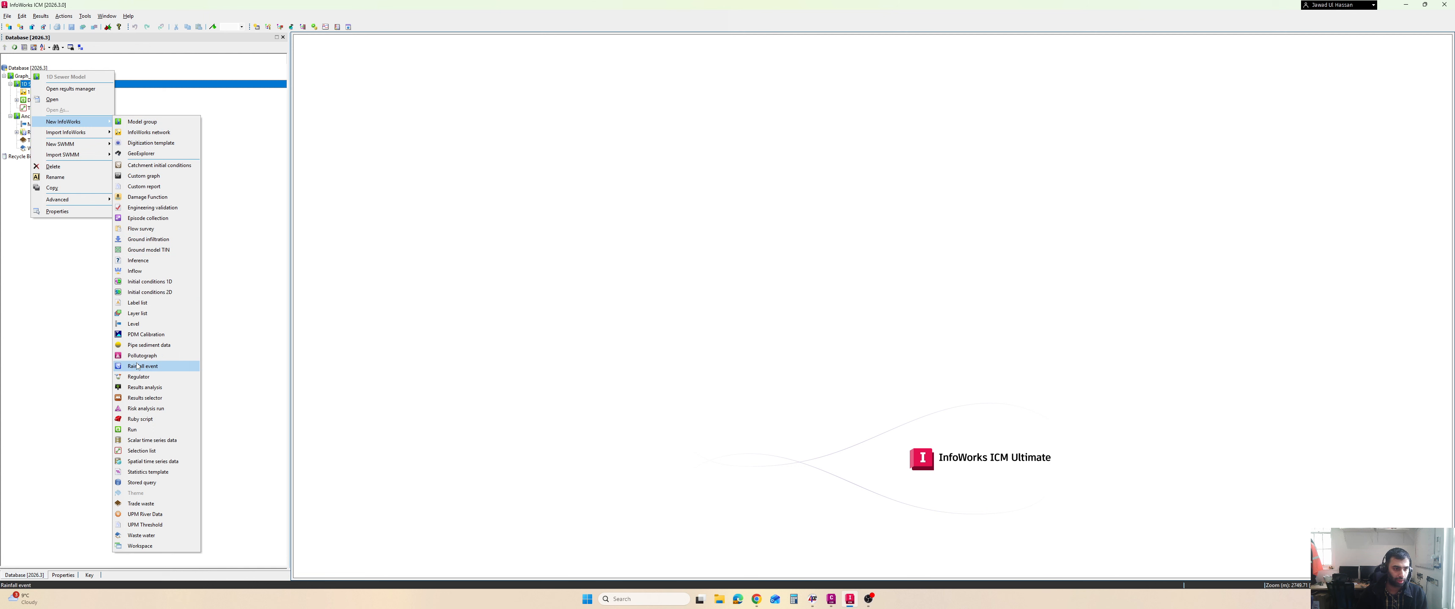
click(132, 429)
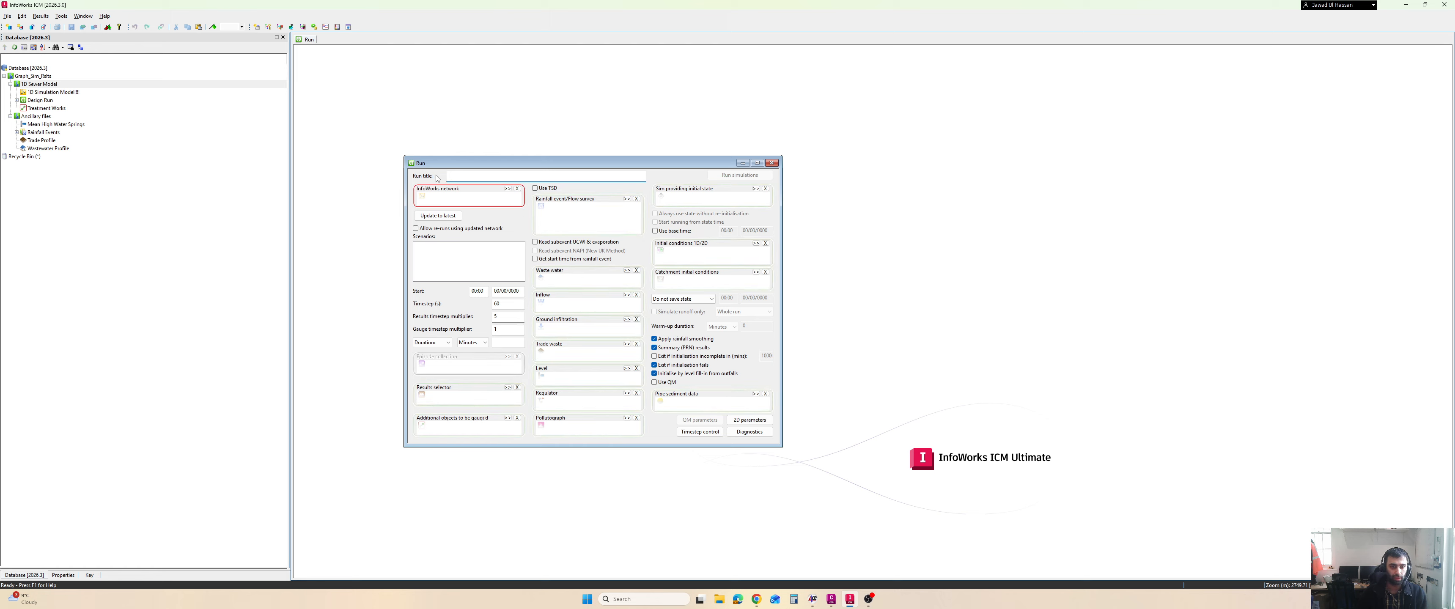
text(TSR Run)
Assign the 1D Simulation Model network and the 2001 Typical Year_Evap rainfall event to the run
drag(37, 94, 445, 199)
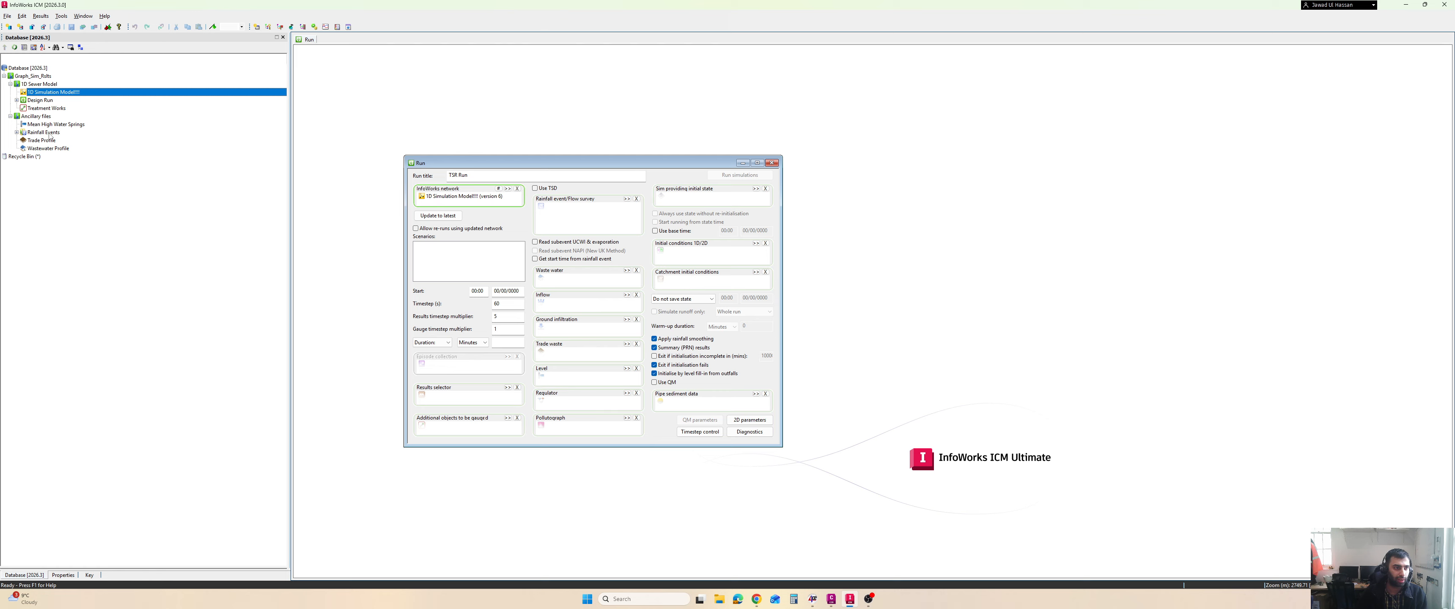
click(17, 132)
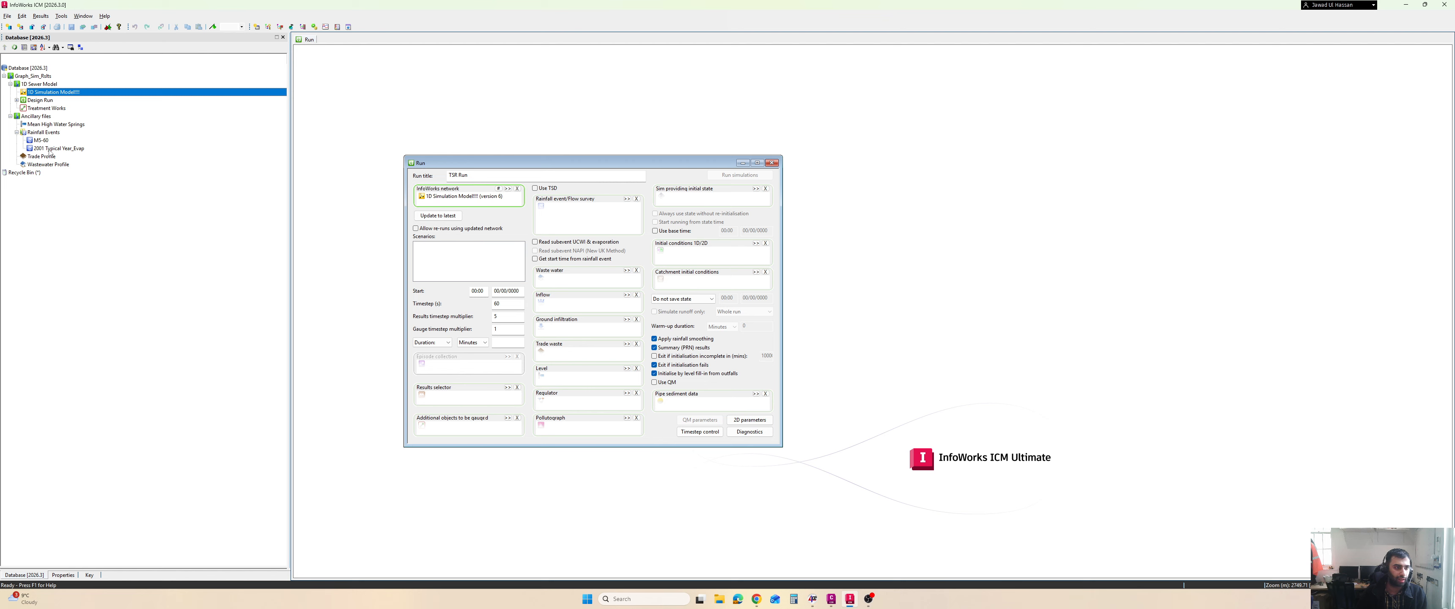
drag(45, 151, 567, 219)
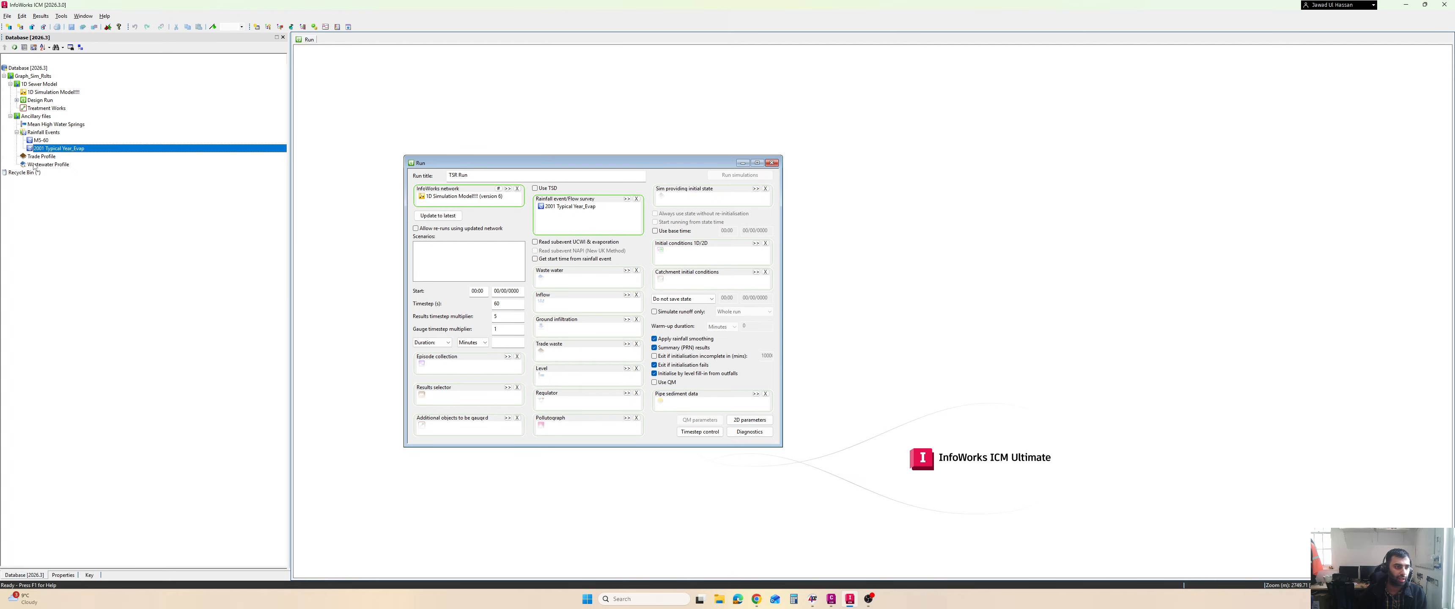
Assign the Wastewater Profile and Trade Profile to the run, and add the Treatment Works selection list as additional objects to be gauged
click(58, 167)
drag(46, 168, 565, 283)
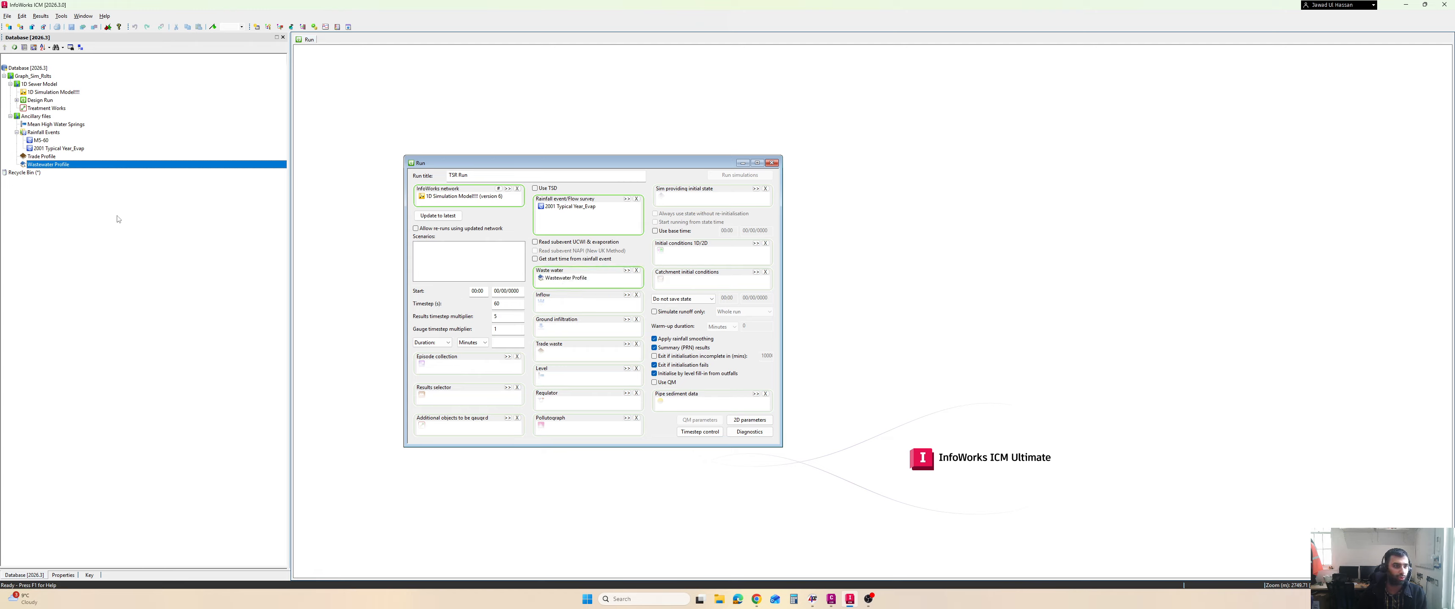
click(36, 158)
drag(32, 160, 556, 357)
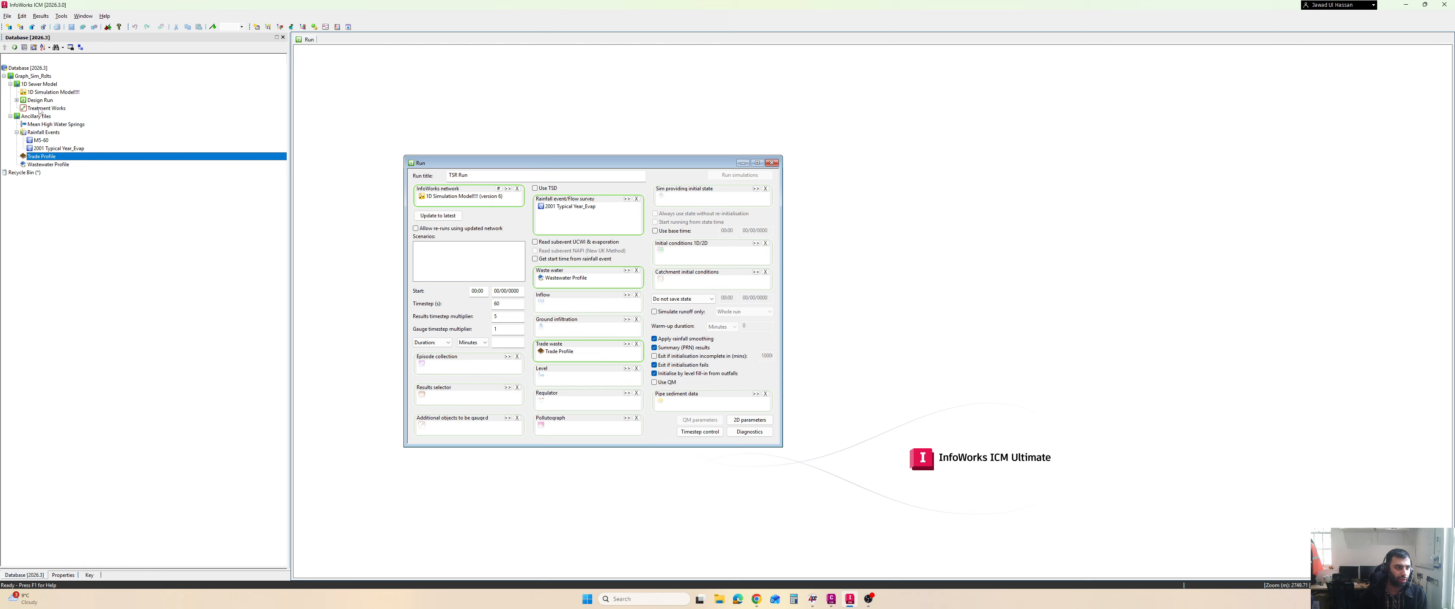
drag(37, 108, 434, 429)
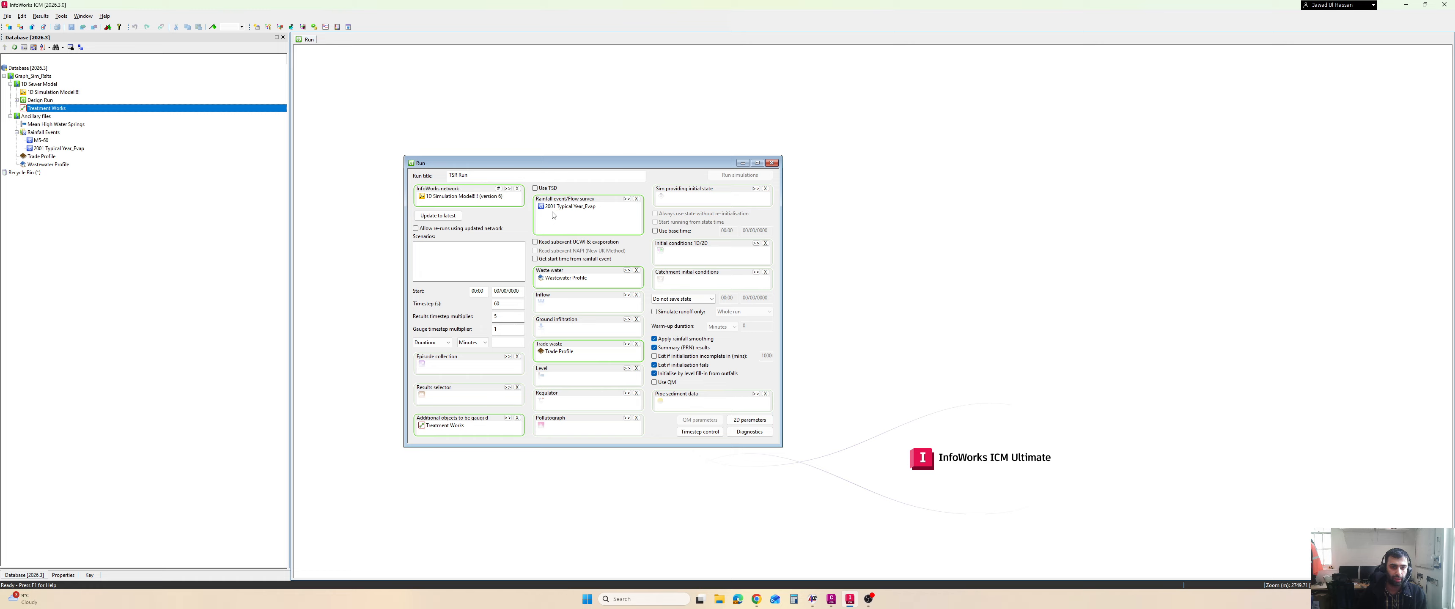
Set the run's start date to 02/04/2001, timestep to 15 s, results timestep multiplier to 20 and gauge timestep multiplier to 4
click(500, 292)
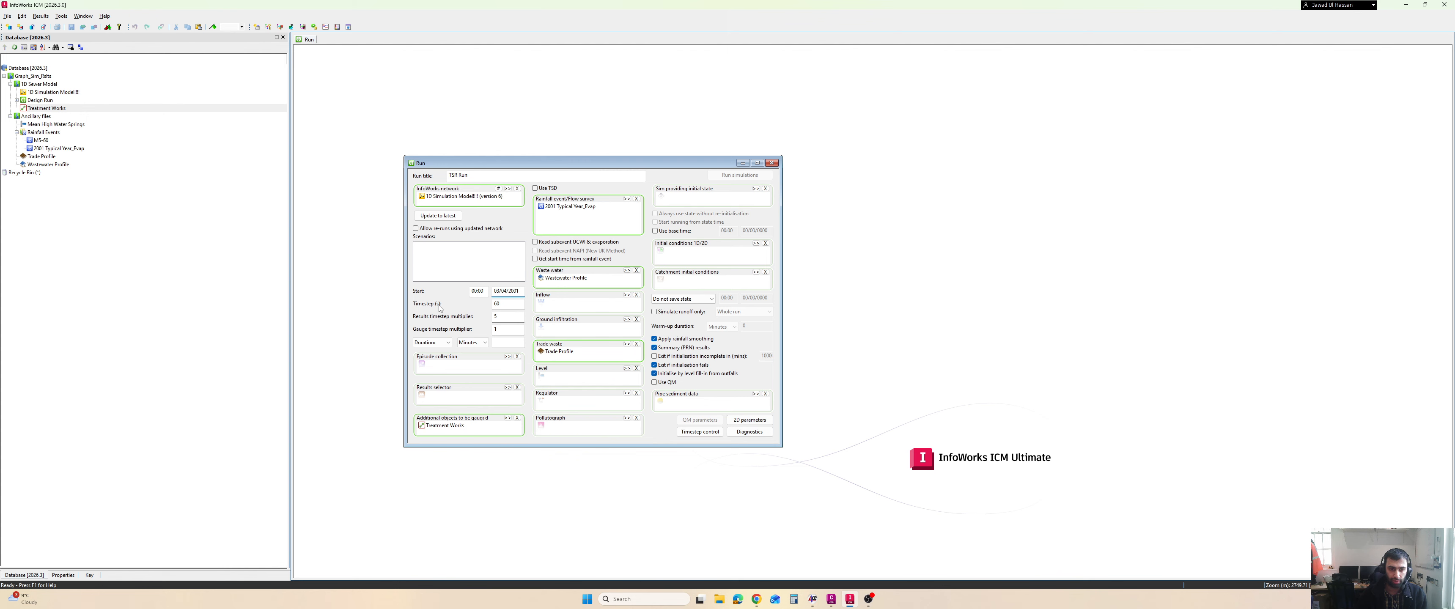
key(Tab)
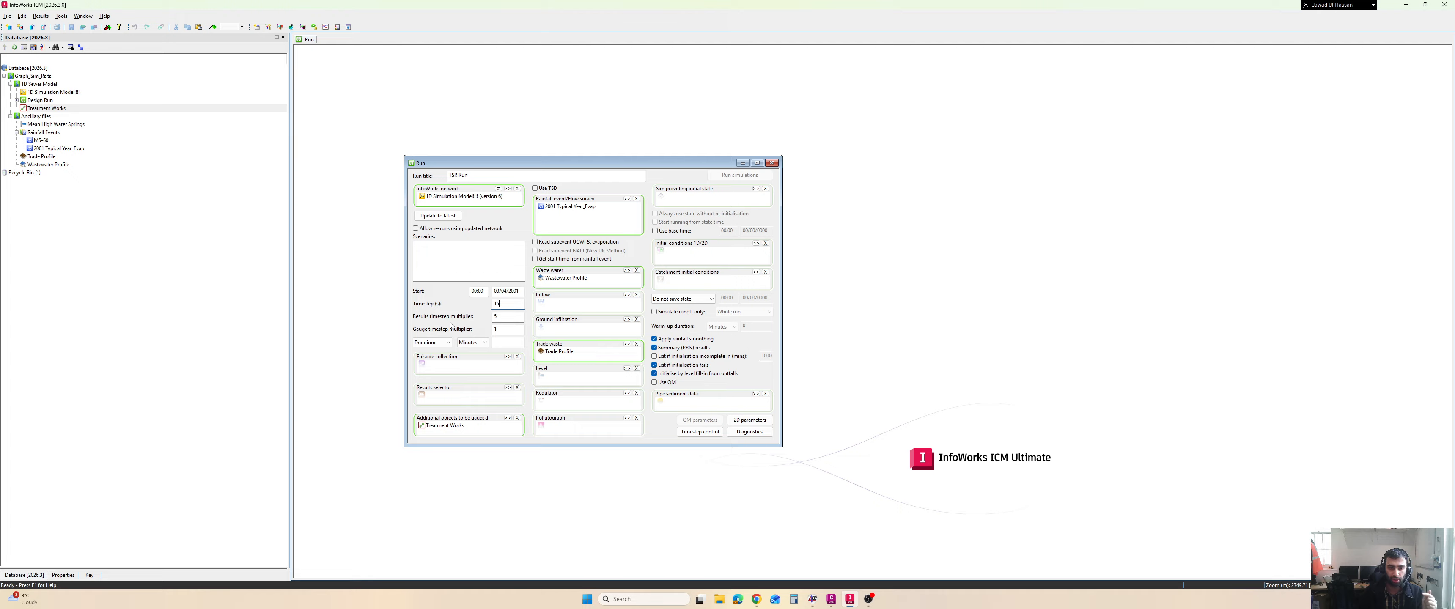
key(Tab)
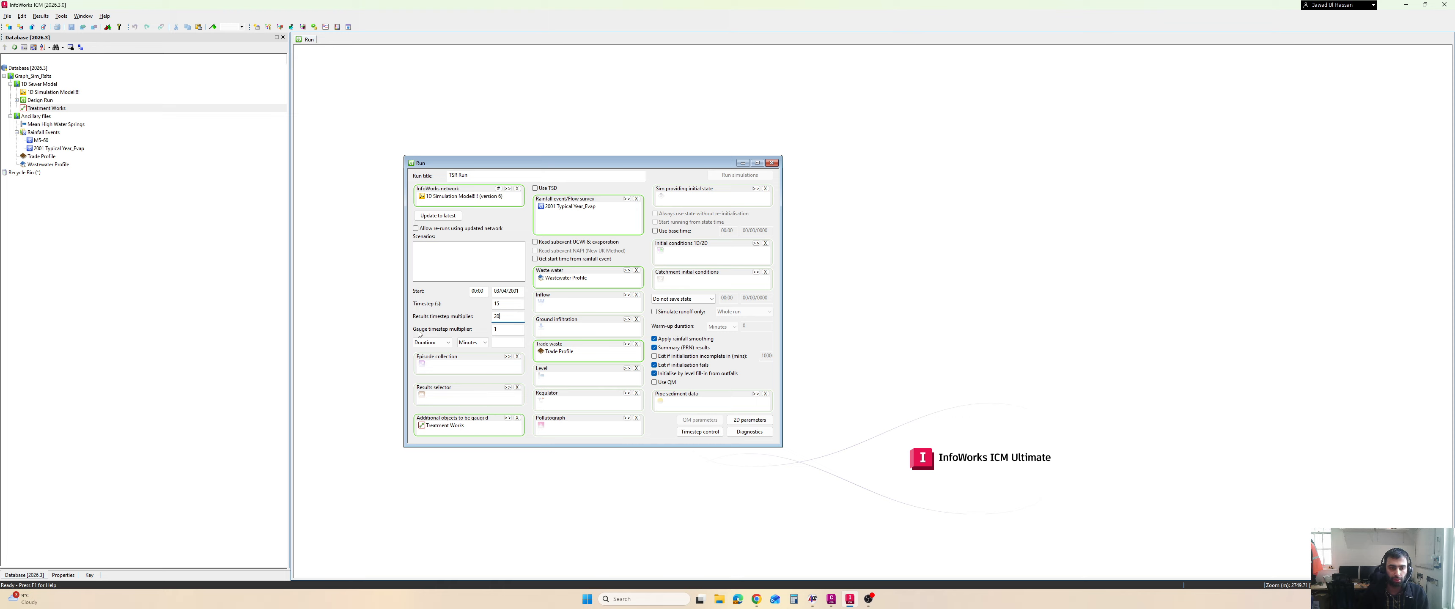
double_click(506, 331)
Set the run duration unit to Days and the duration to 1
click(479, 344)
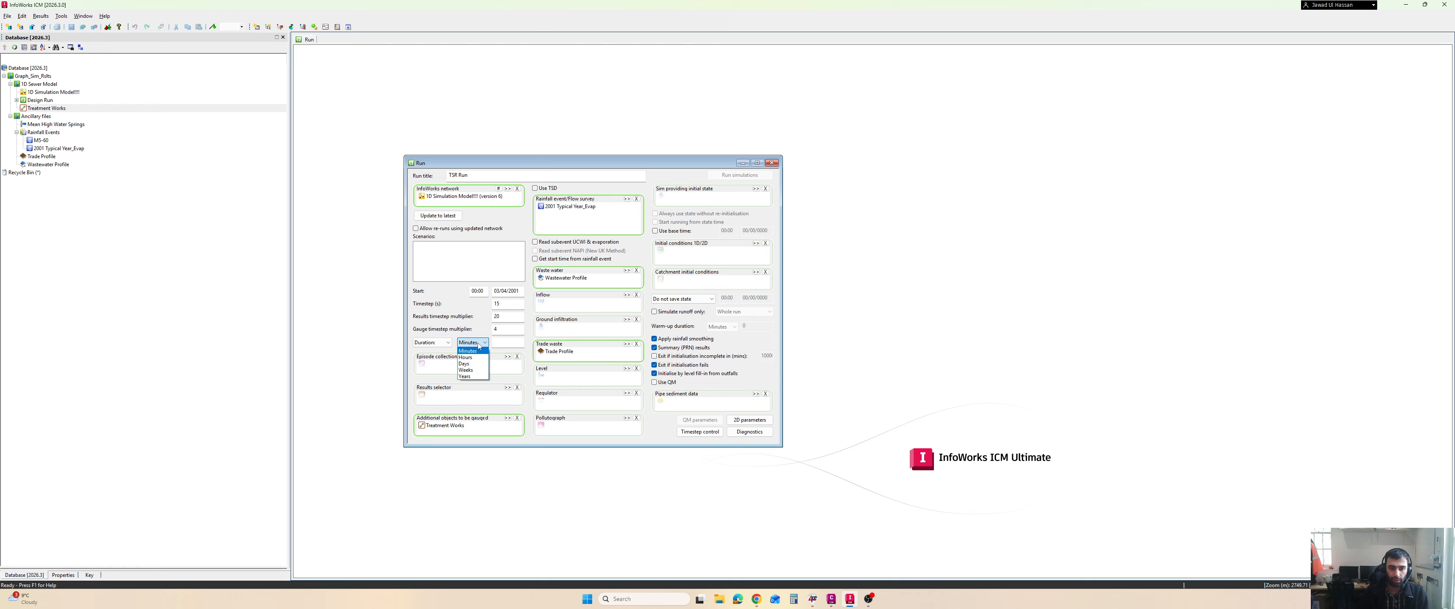
click(466, 363)
click(505, 344)
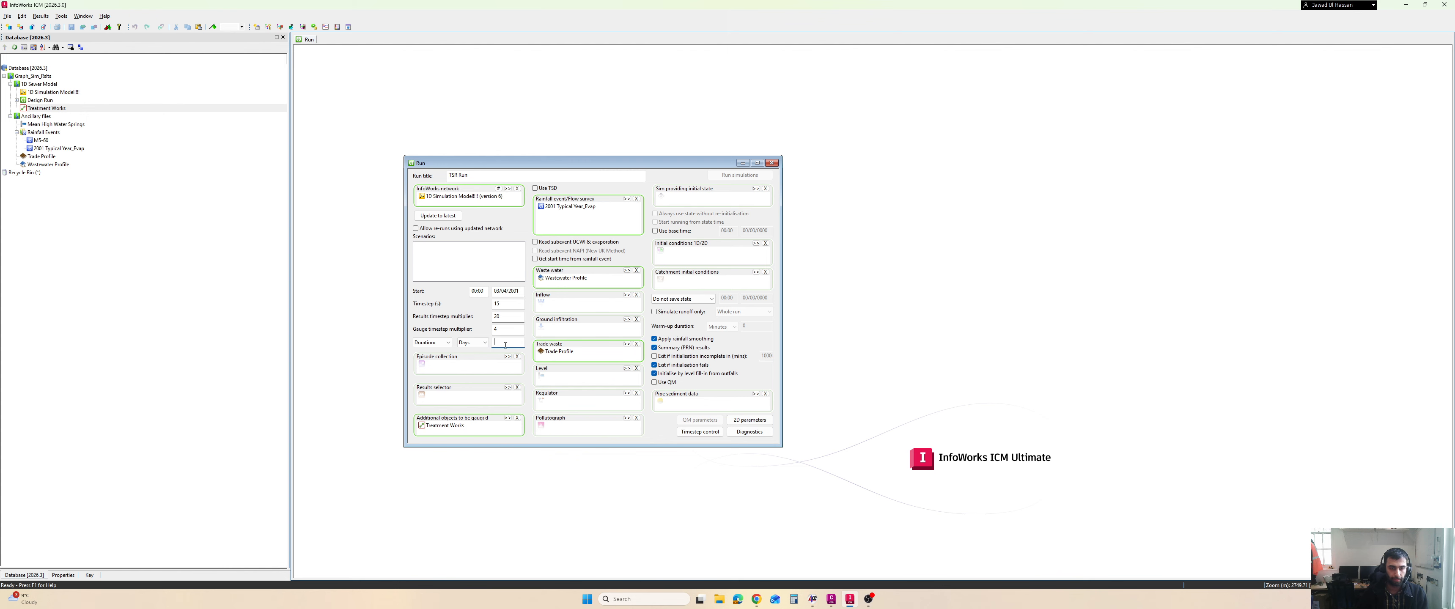
text(1)
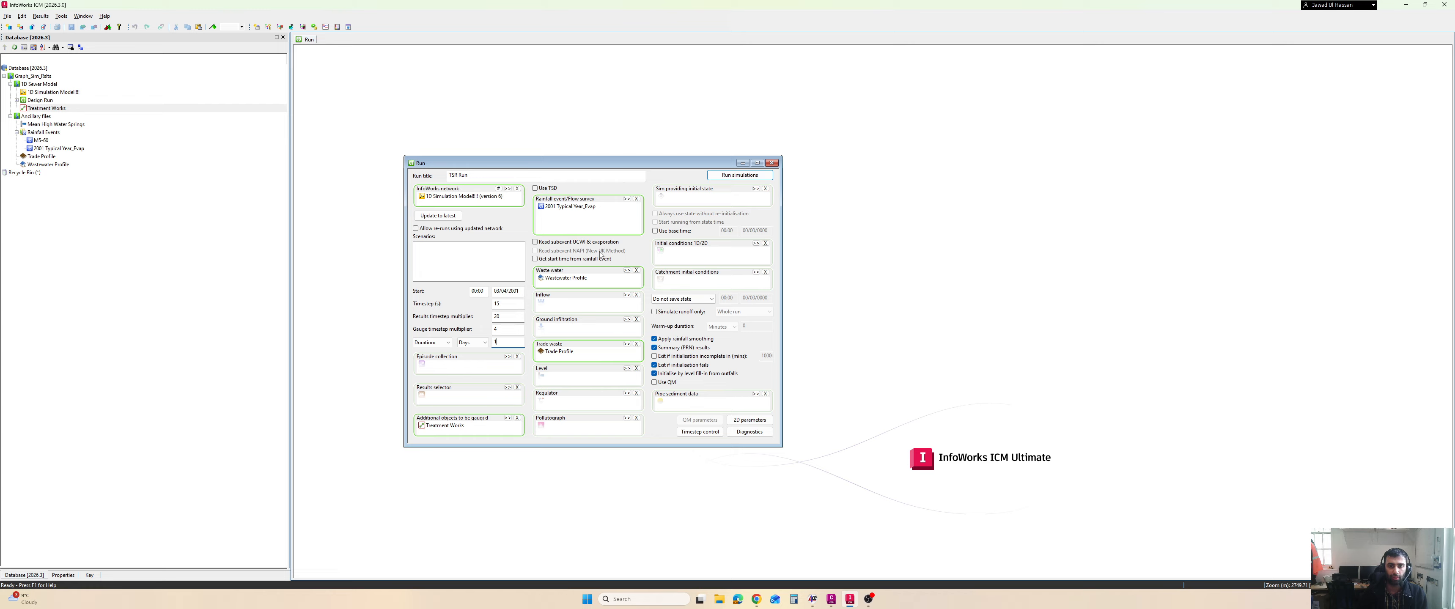
Run the TSR Run simulation on this computer, starting now and letting the agent set the thread limits
click(731, 175)
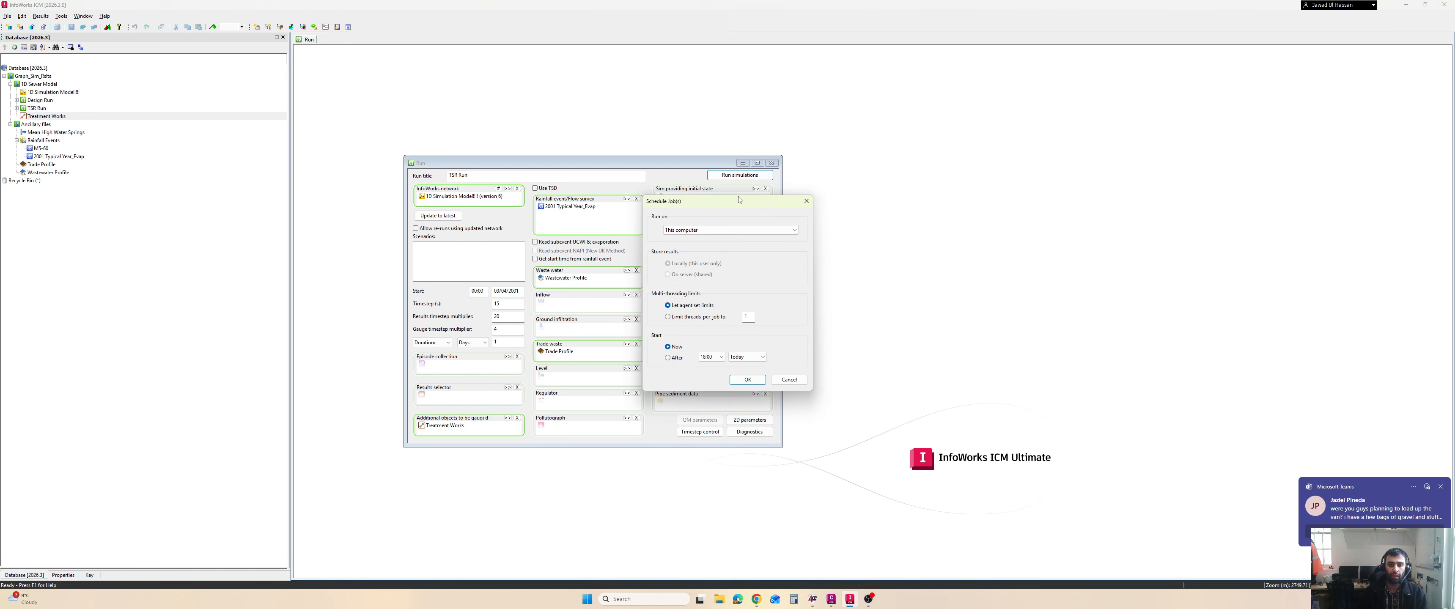
click(694, 231)
click(694, 240)
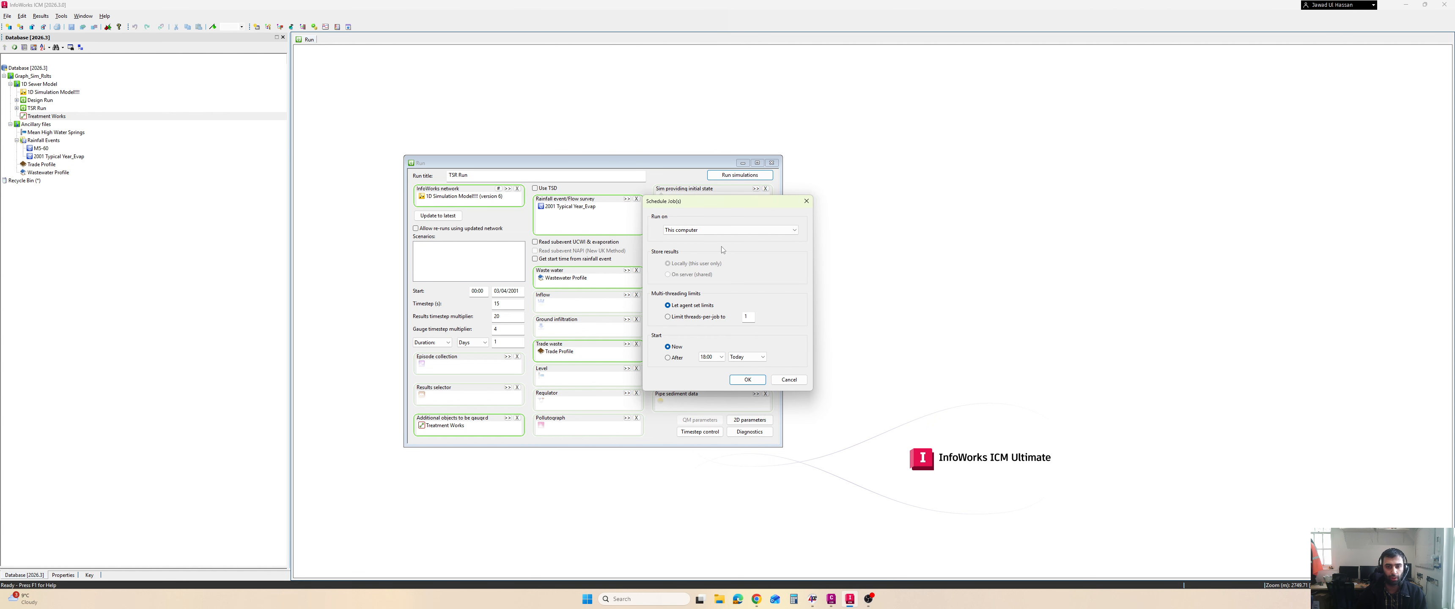
click(747, 379)
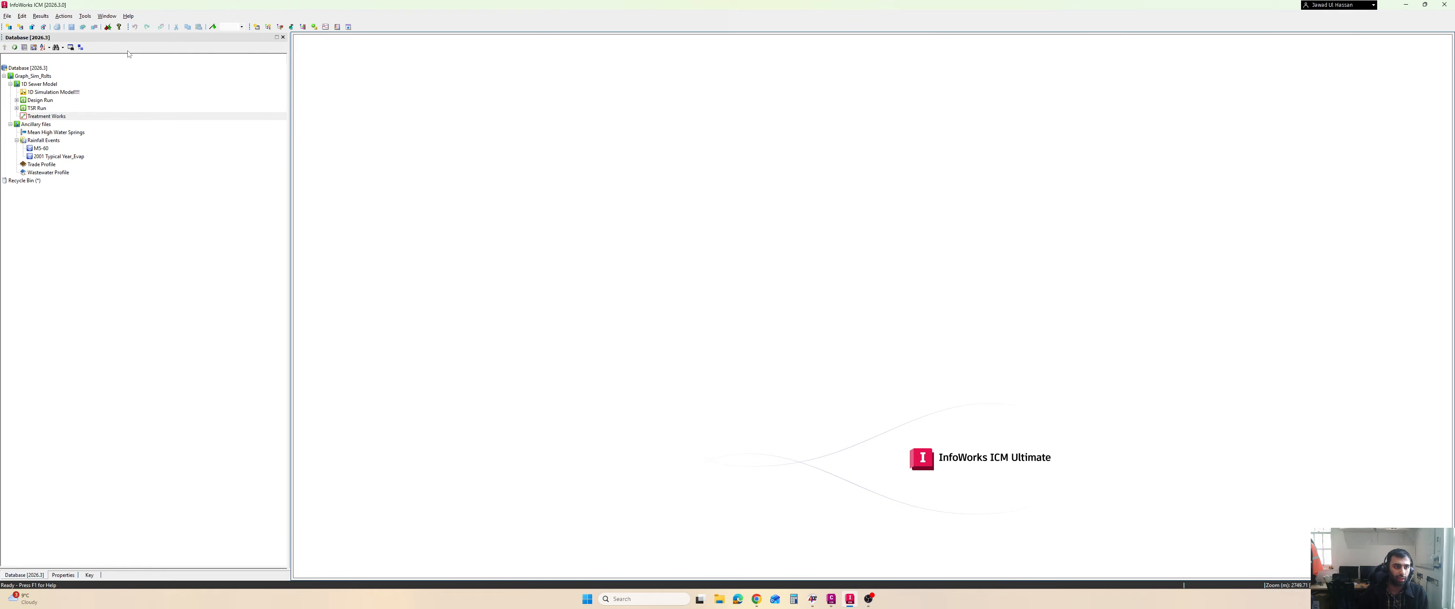
Display the job control window and check the status of the TSR Run simulation job
click(106, 16)
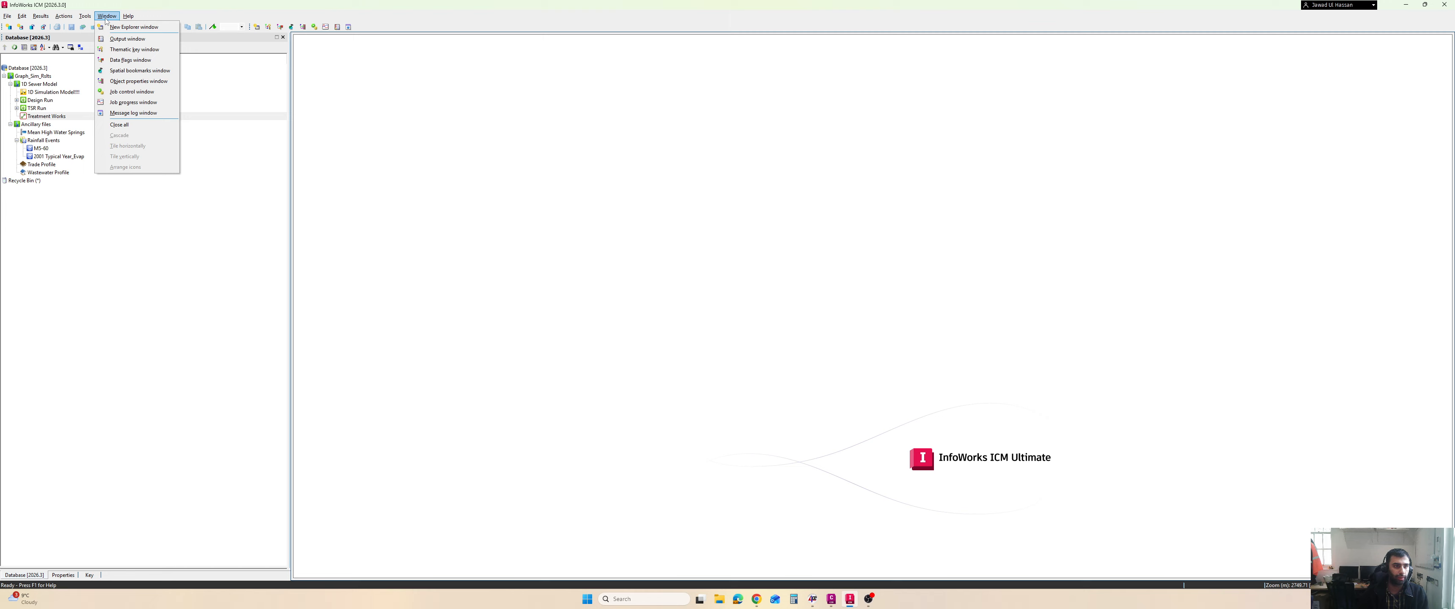
click(129, 94)
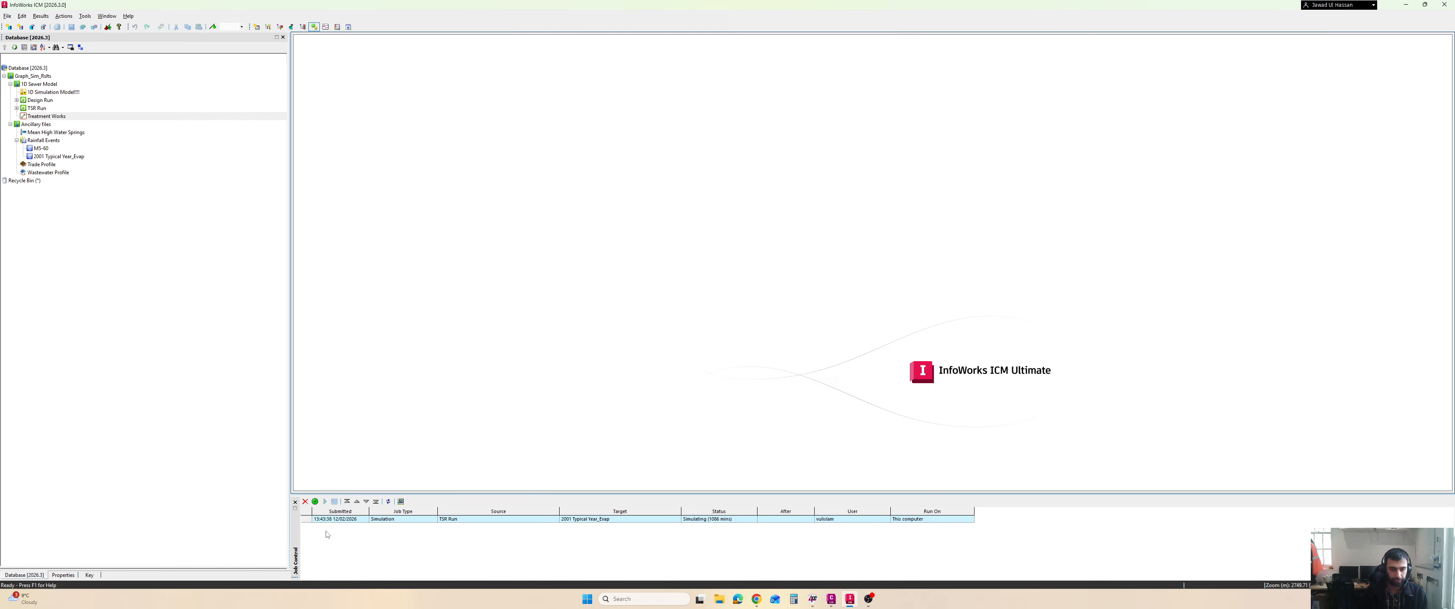
key(ctrl+2)
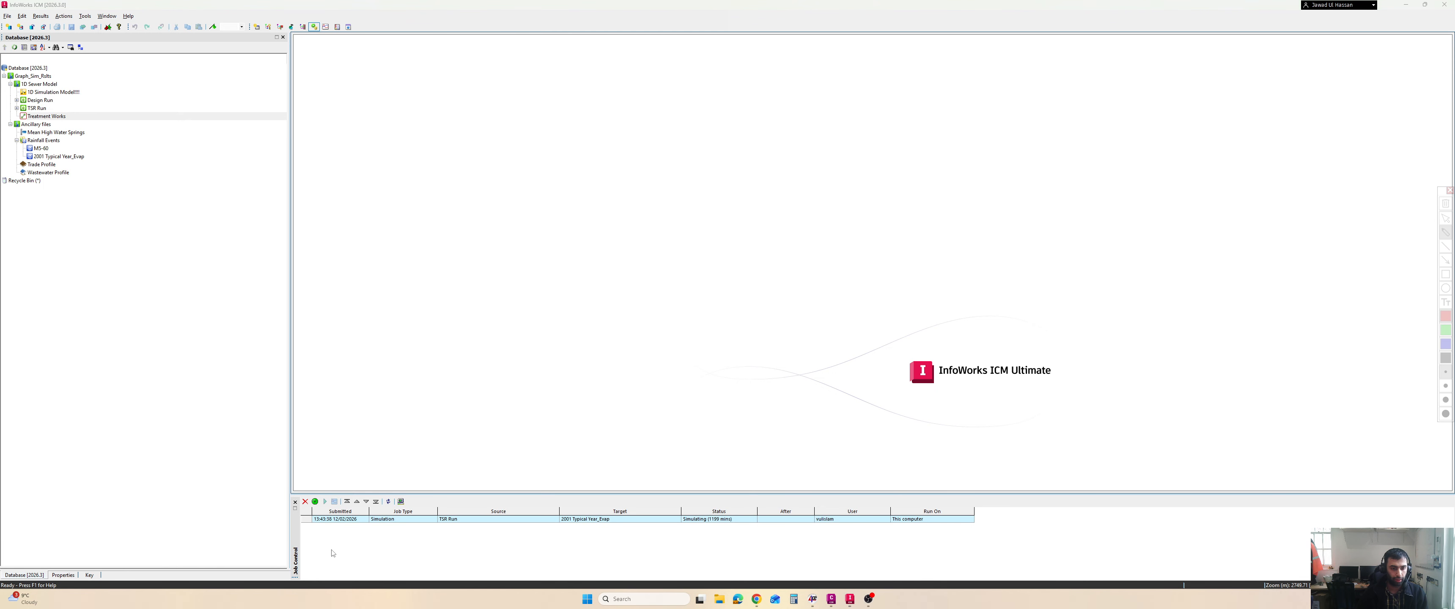
mouse_move(329, 552)
mouse_down()
mouse_move(341, 531)
mouse_move(353, 539)
mouse_up()
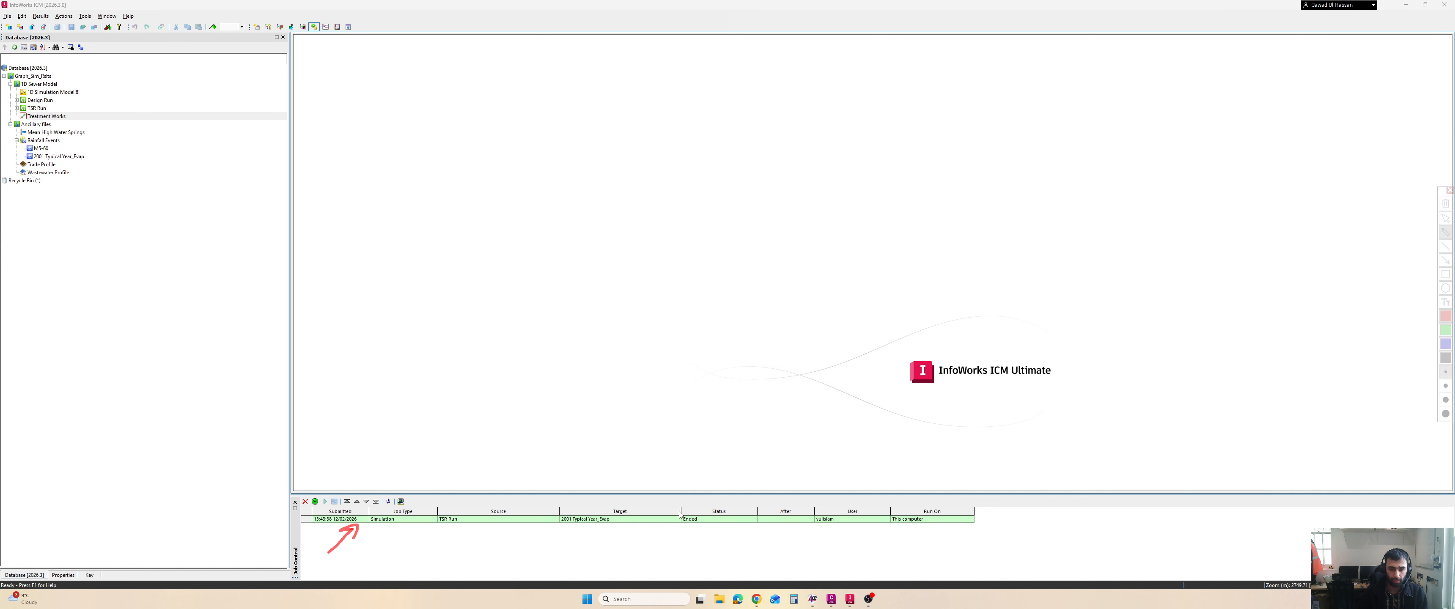
mouse_move(680, 514)
mouse_down()
mouse_move(715, 529)
mouse_move(764, 516)
mouse_move(679, 513)
mouse_up()
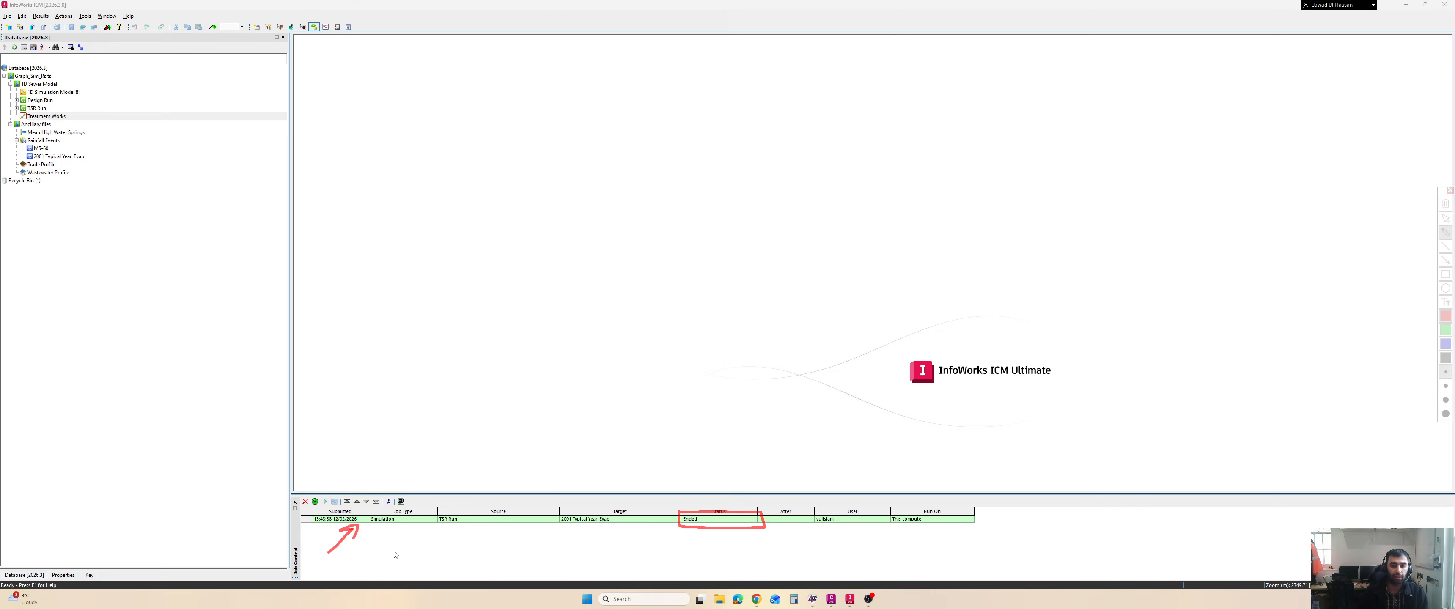
key(Escape)
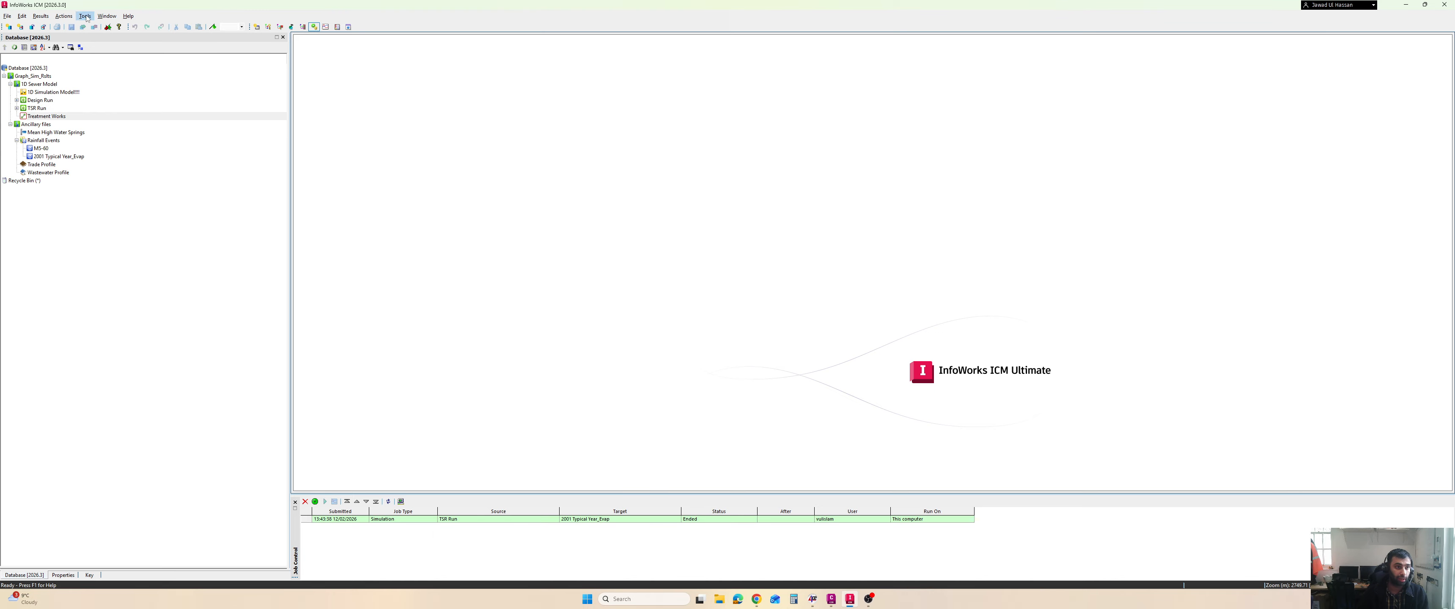
Display the job progress window, review the TSR Run simulation's progress details and return to the database tree
click(107, 15)
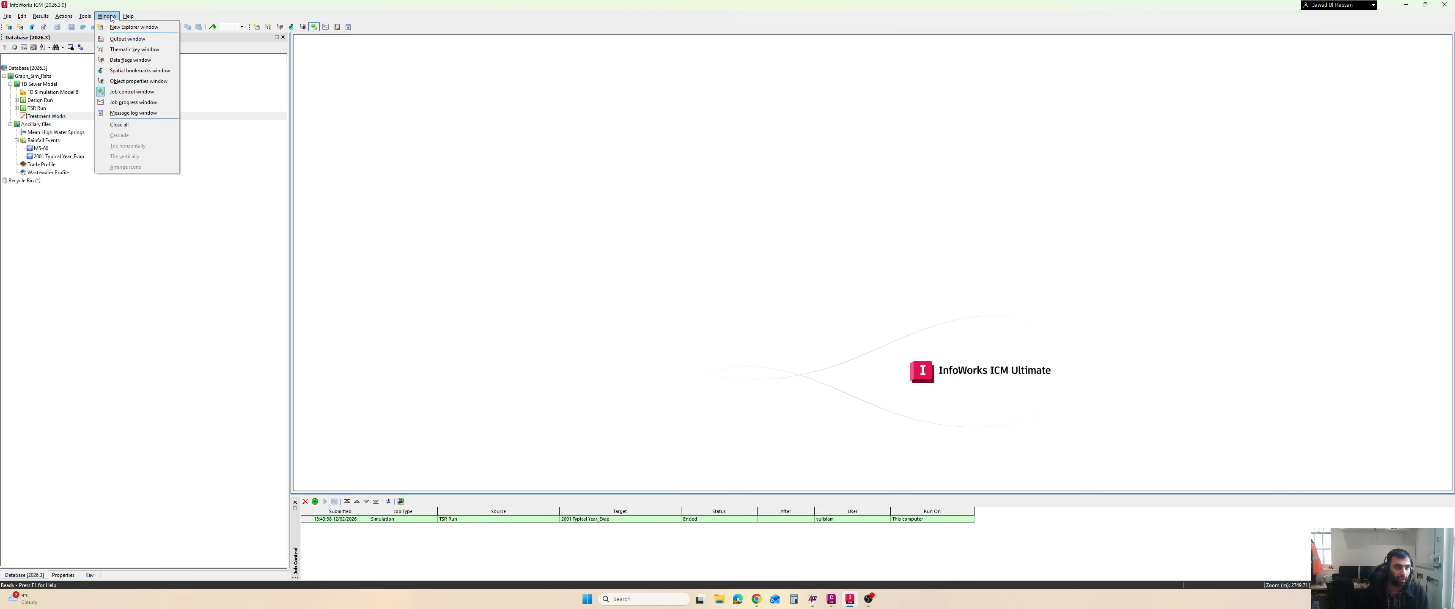
click(122, 101)
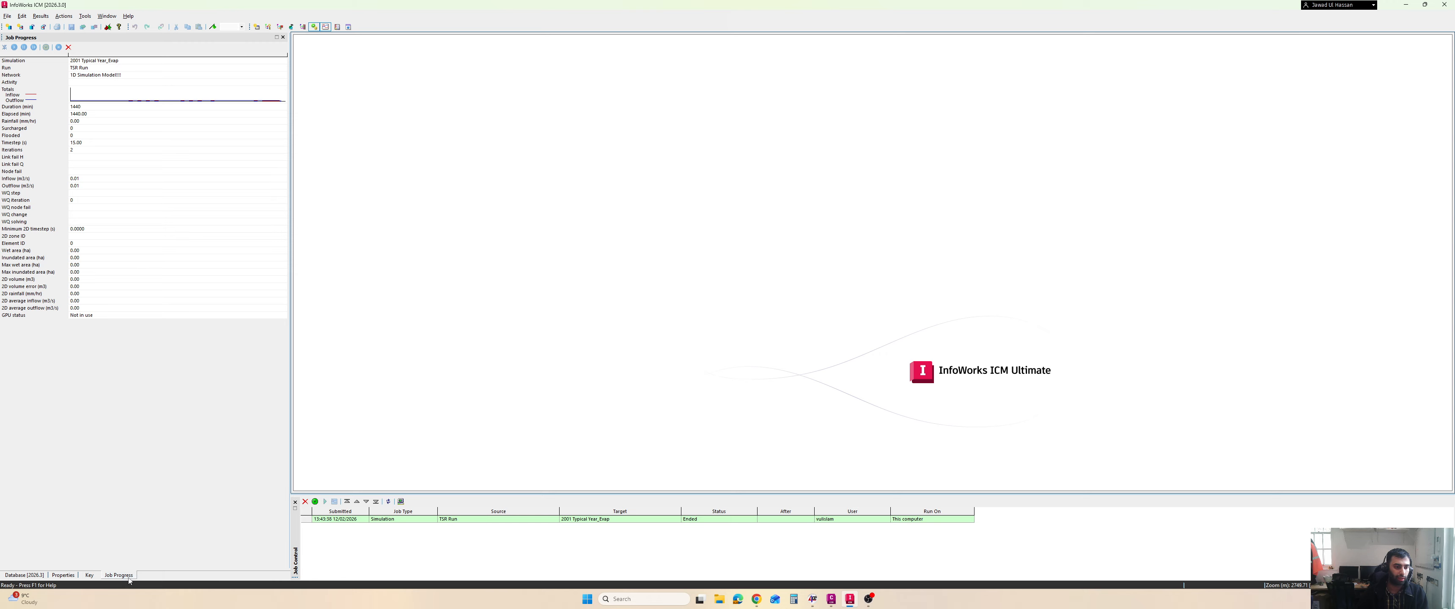
key(ctrl+2)
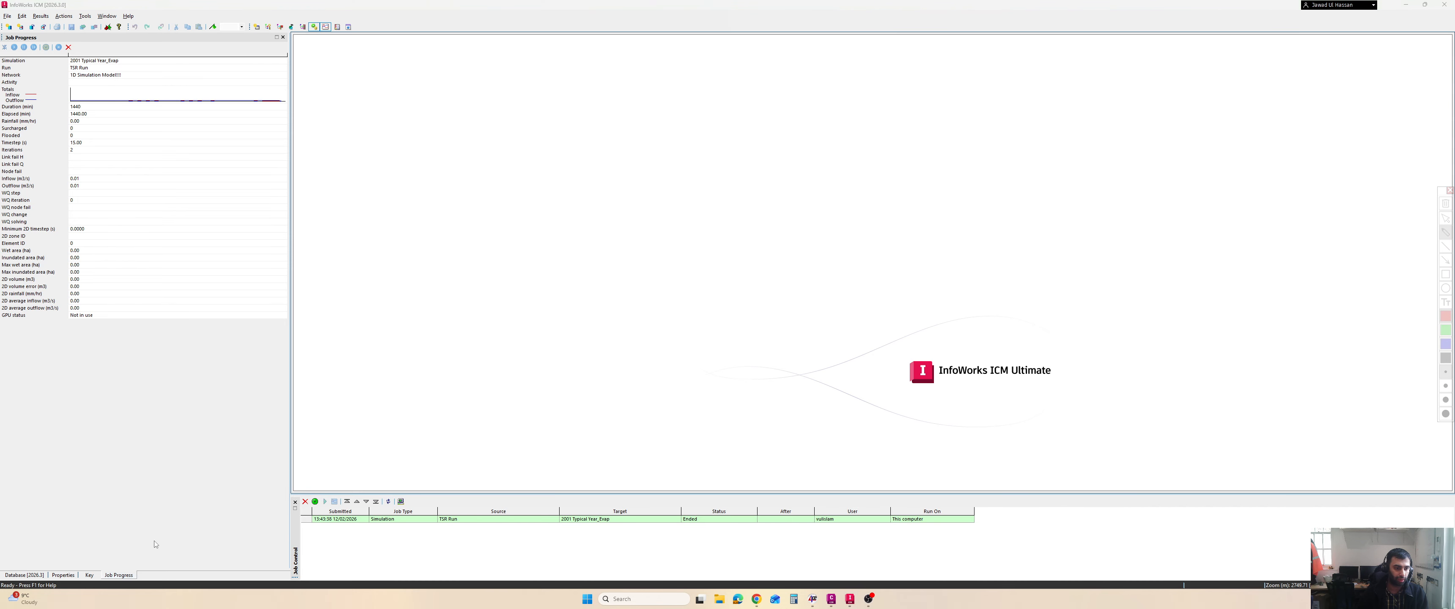
drag(158, 536, 130, 564)
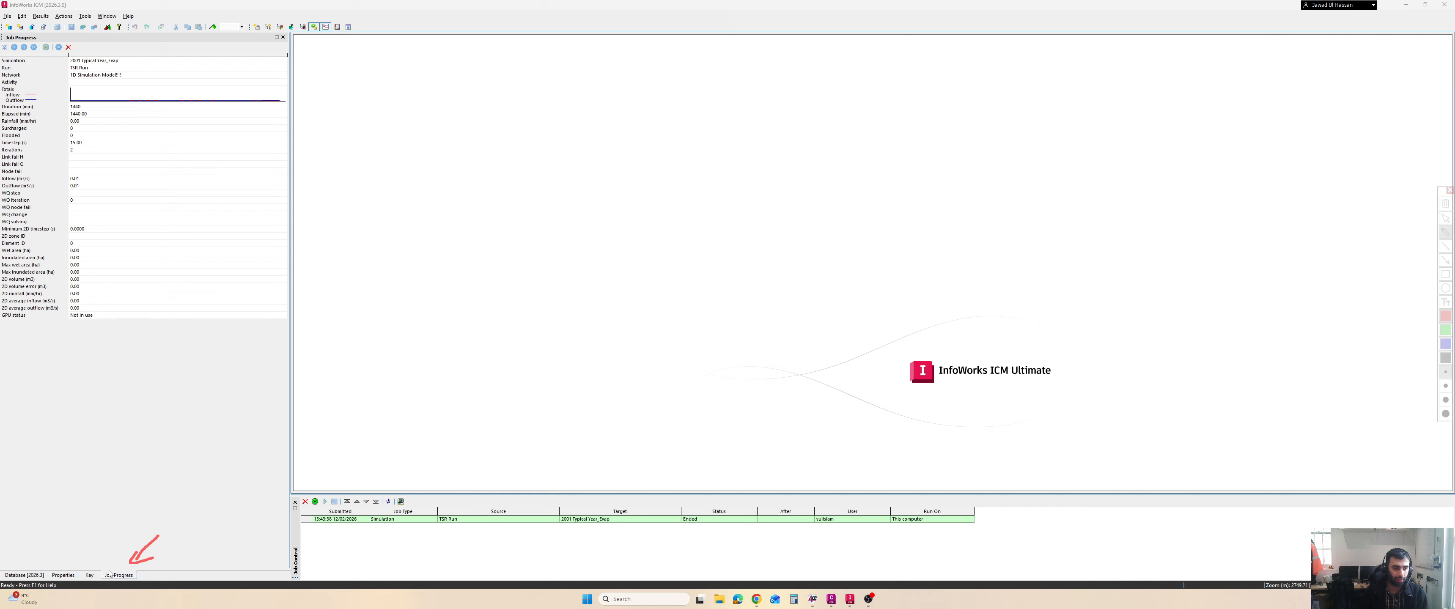
drag(27, 551, 25, 567)
key(Escape)
click(30, 575)
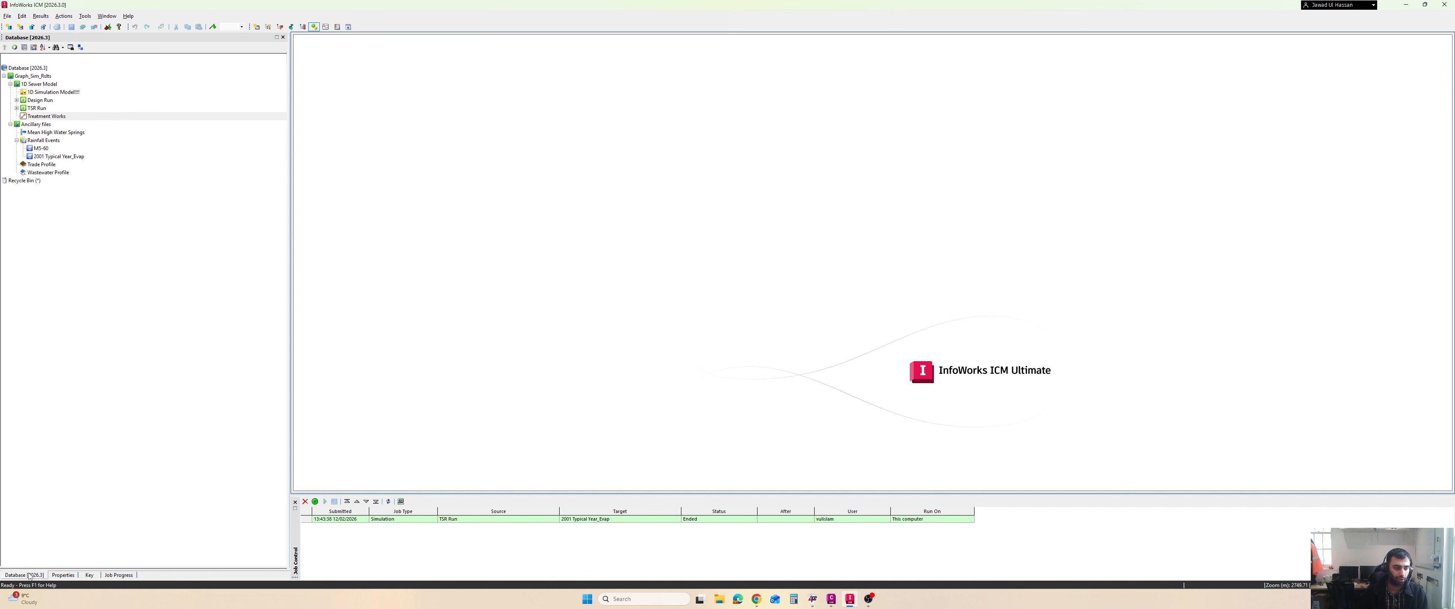
click(119, 575)
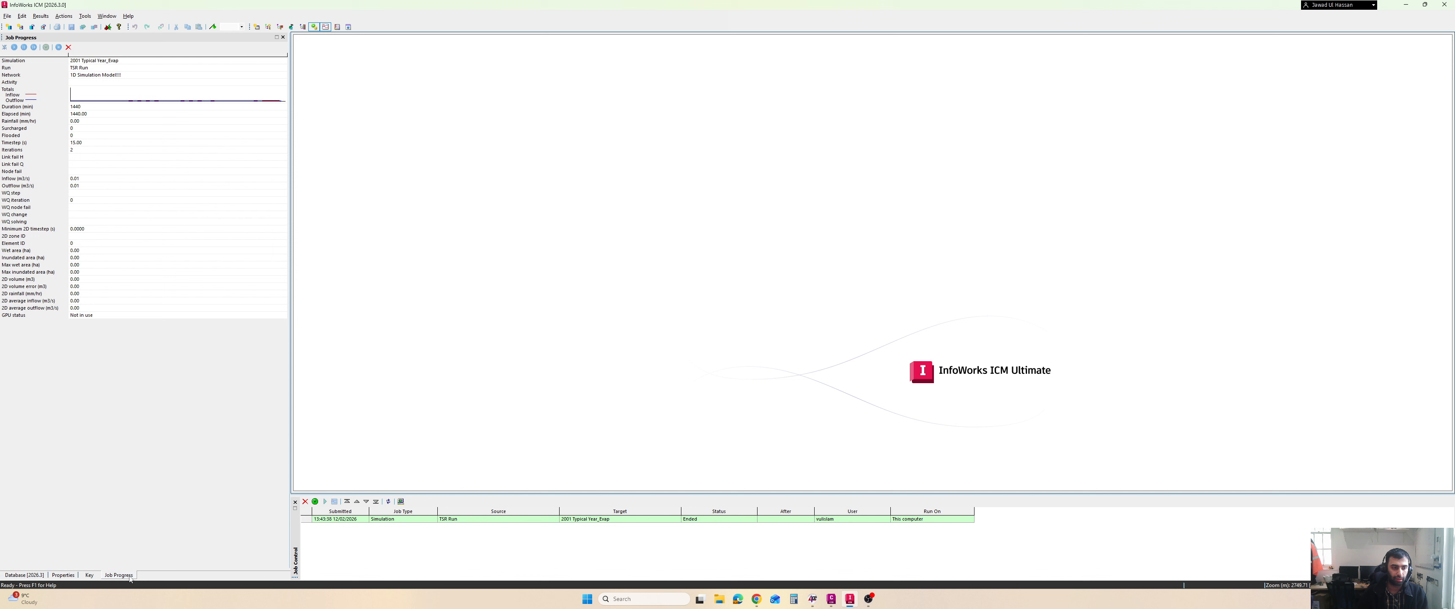
click(39, 576)
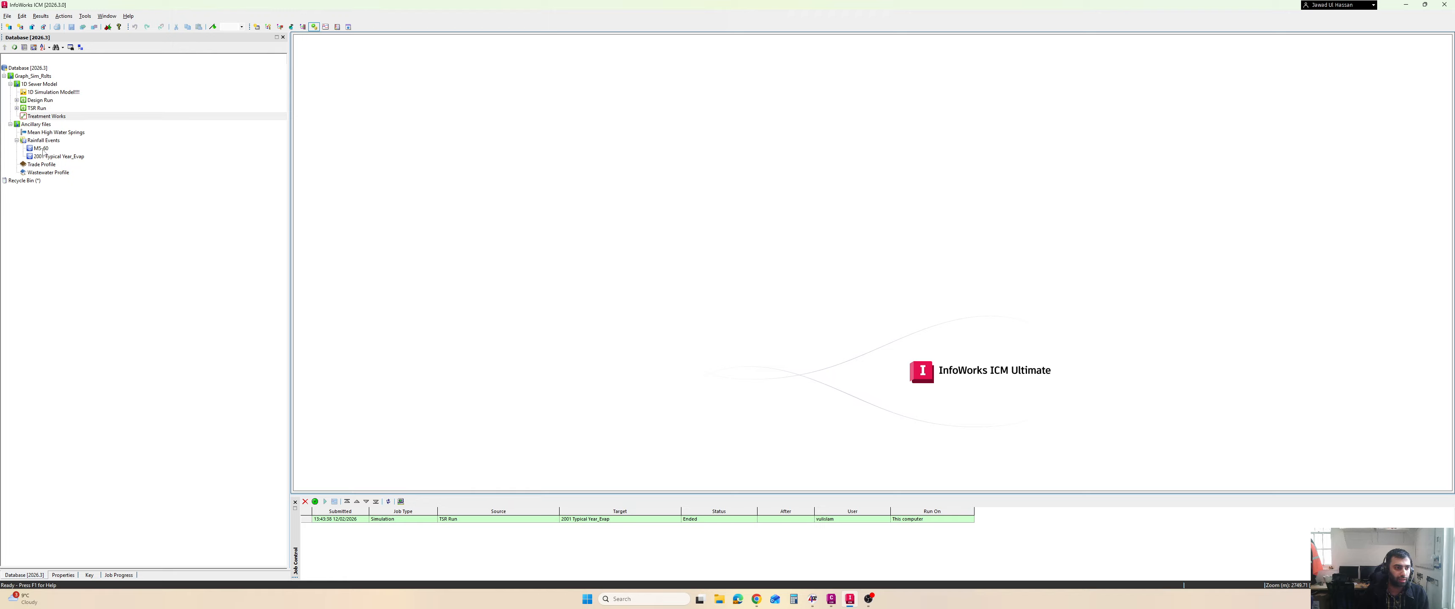
Open the existing Design Run and edit the rainfall lag in its timestep control options
mouse_move(43, 152)
double_click(48, 102)
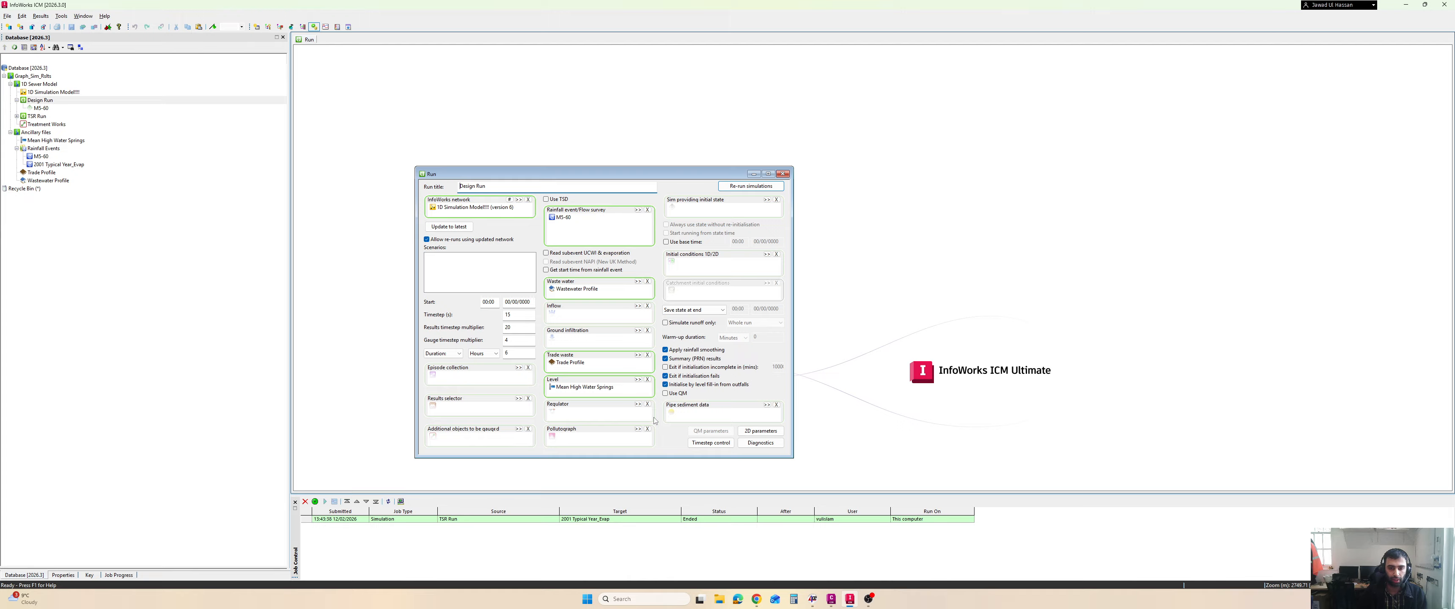
click(713, 444)
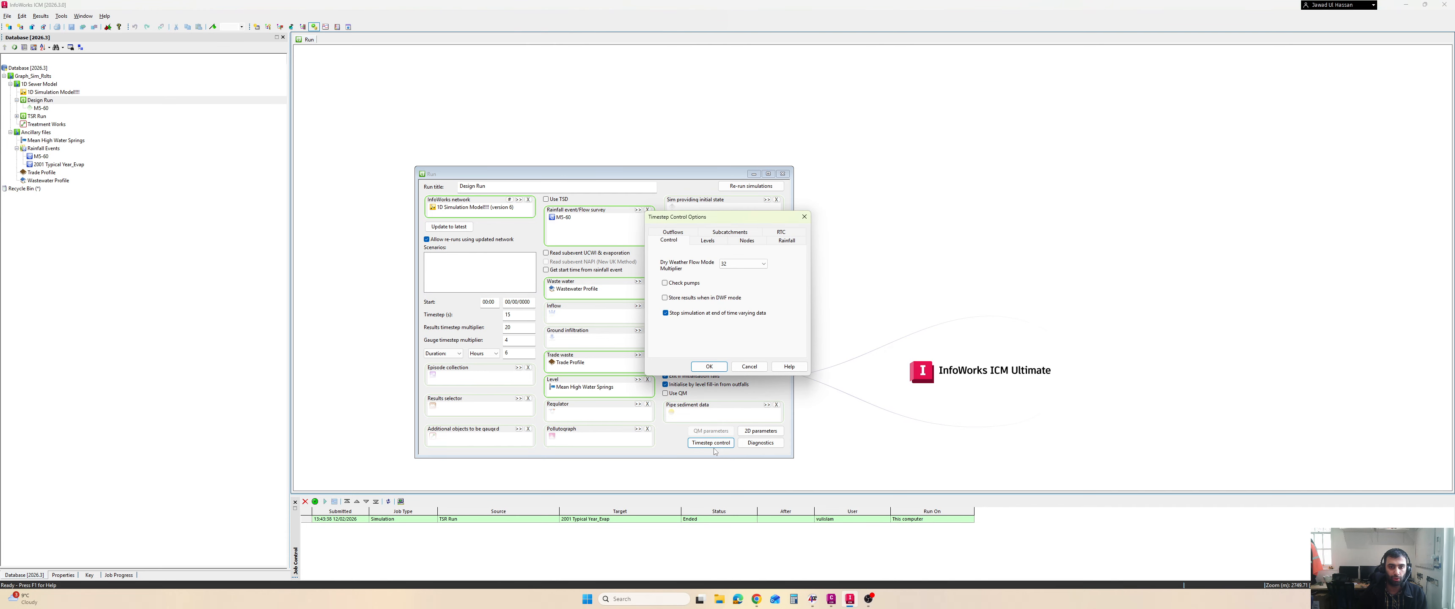
click(786, 242)
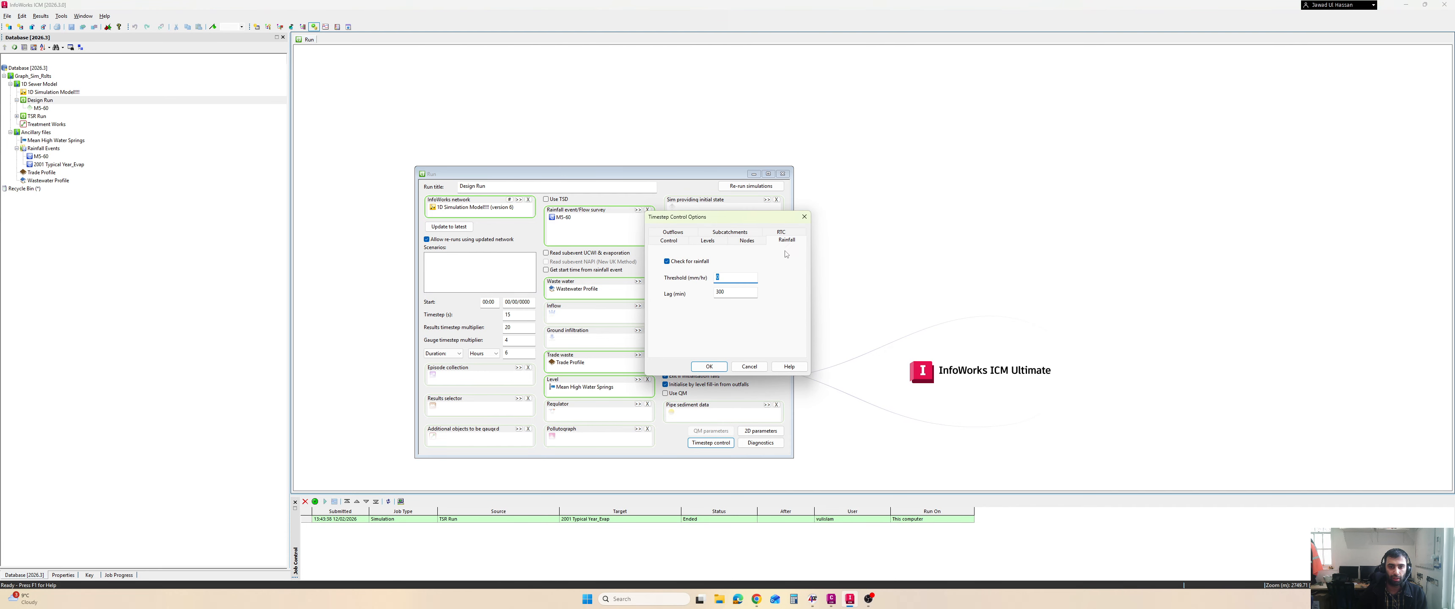
click(724, 295)
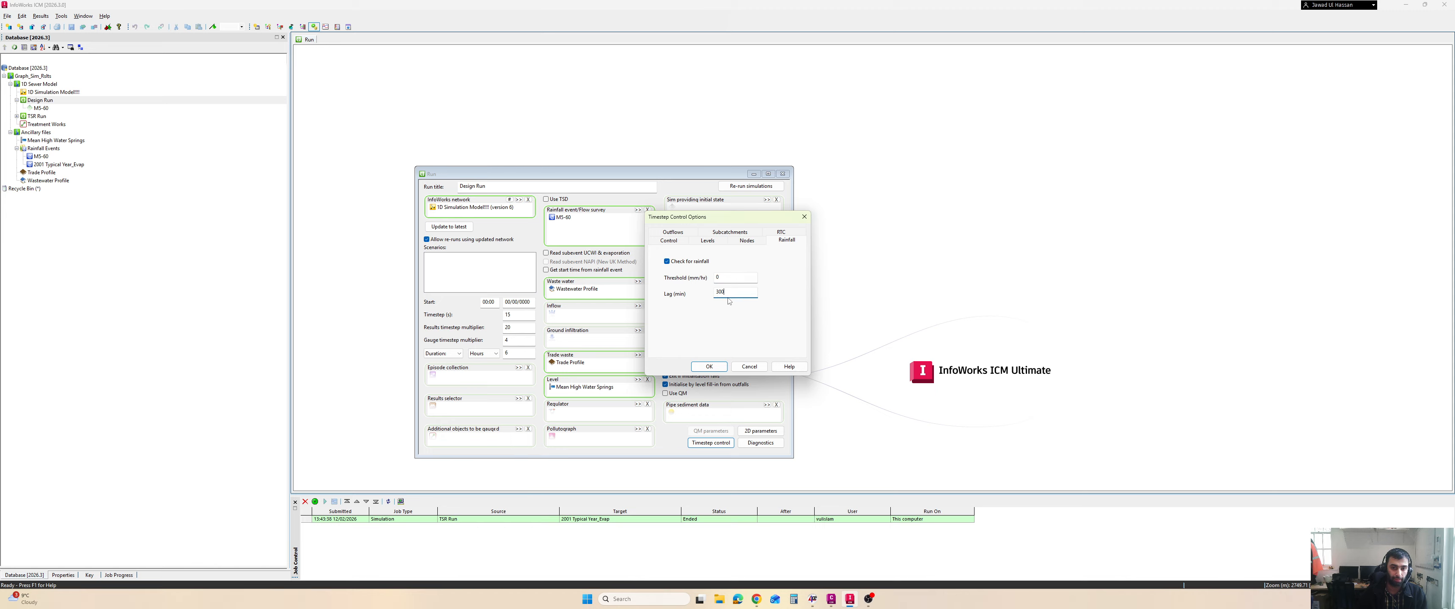
click(714, 371)
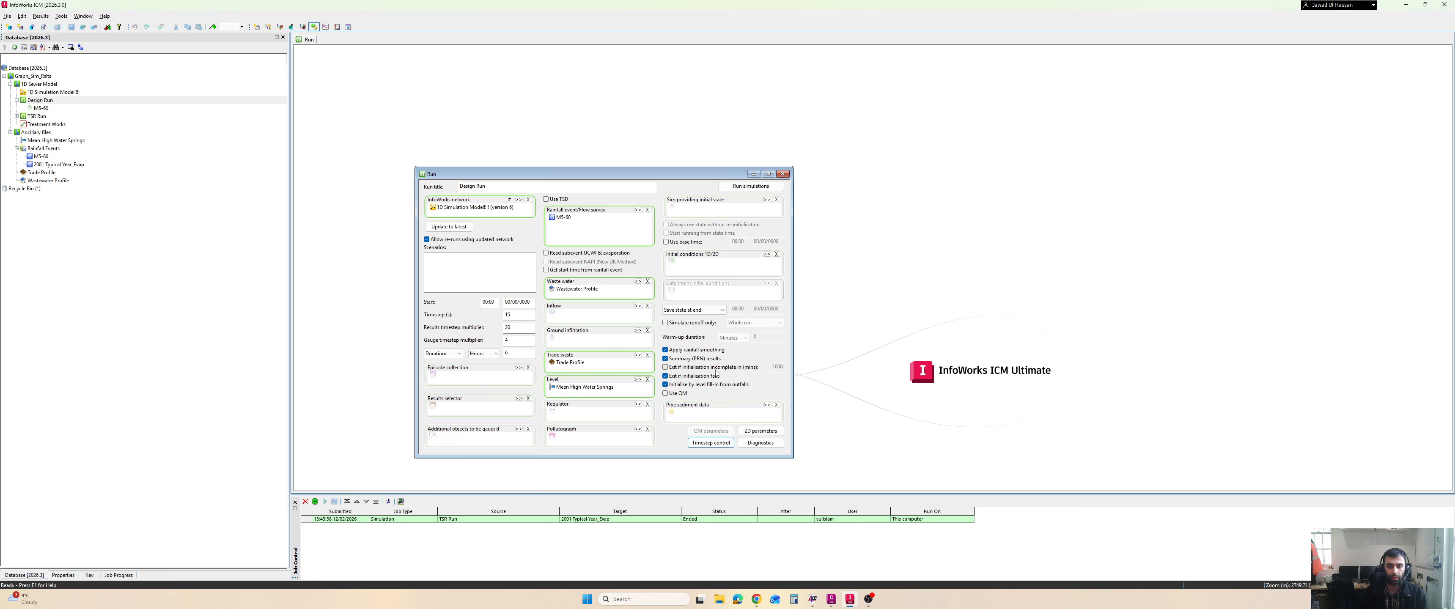
Run the modified Design Run simulation on this computer, starting now, and check its status in the job list
click(744, 189)
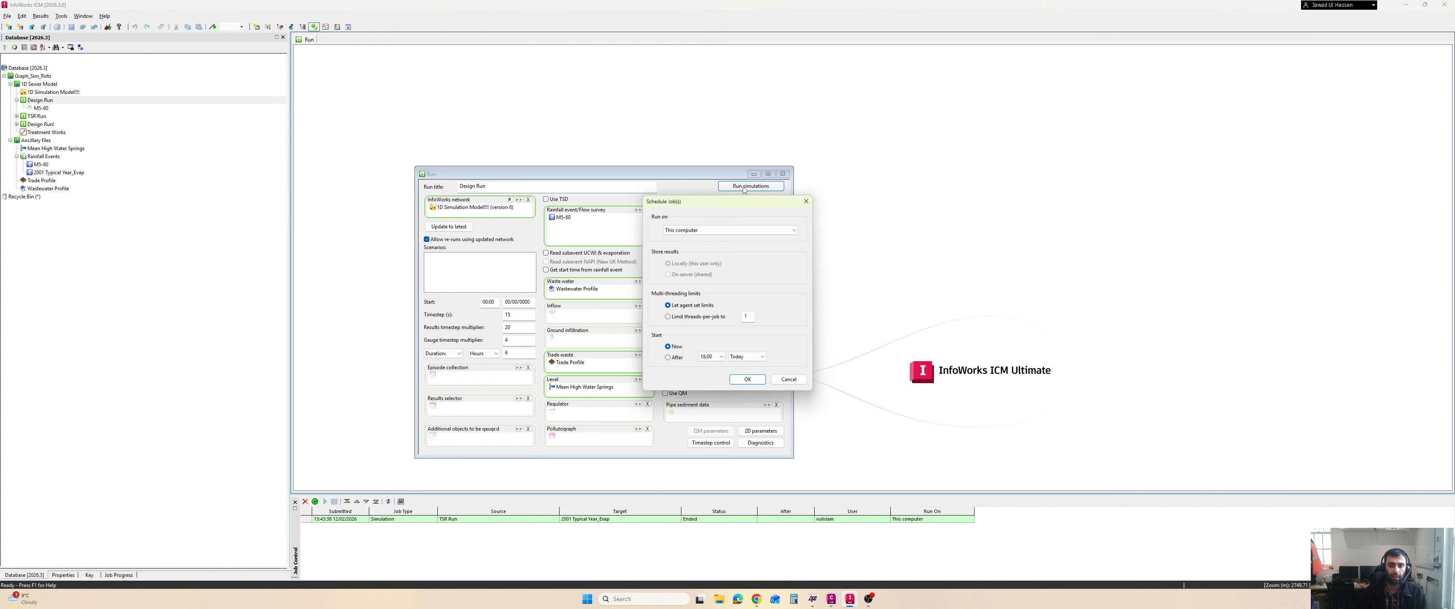
click(748, 380)
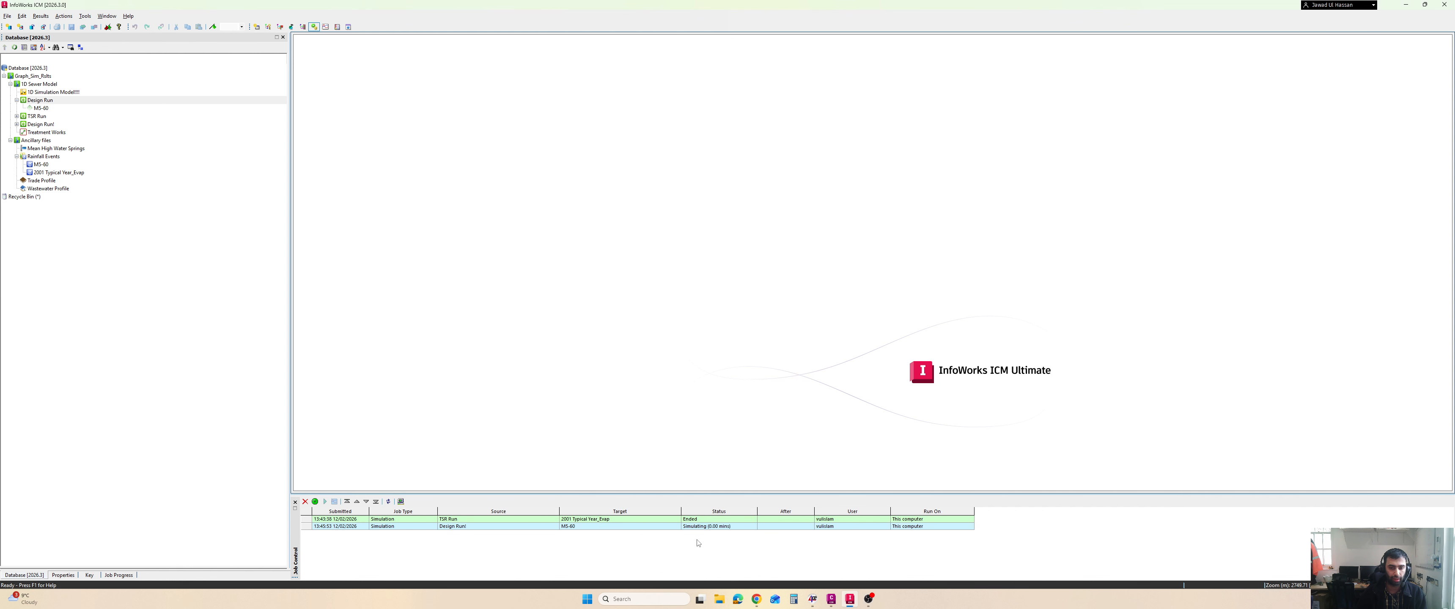
drag(680, 549, 703, 541)
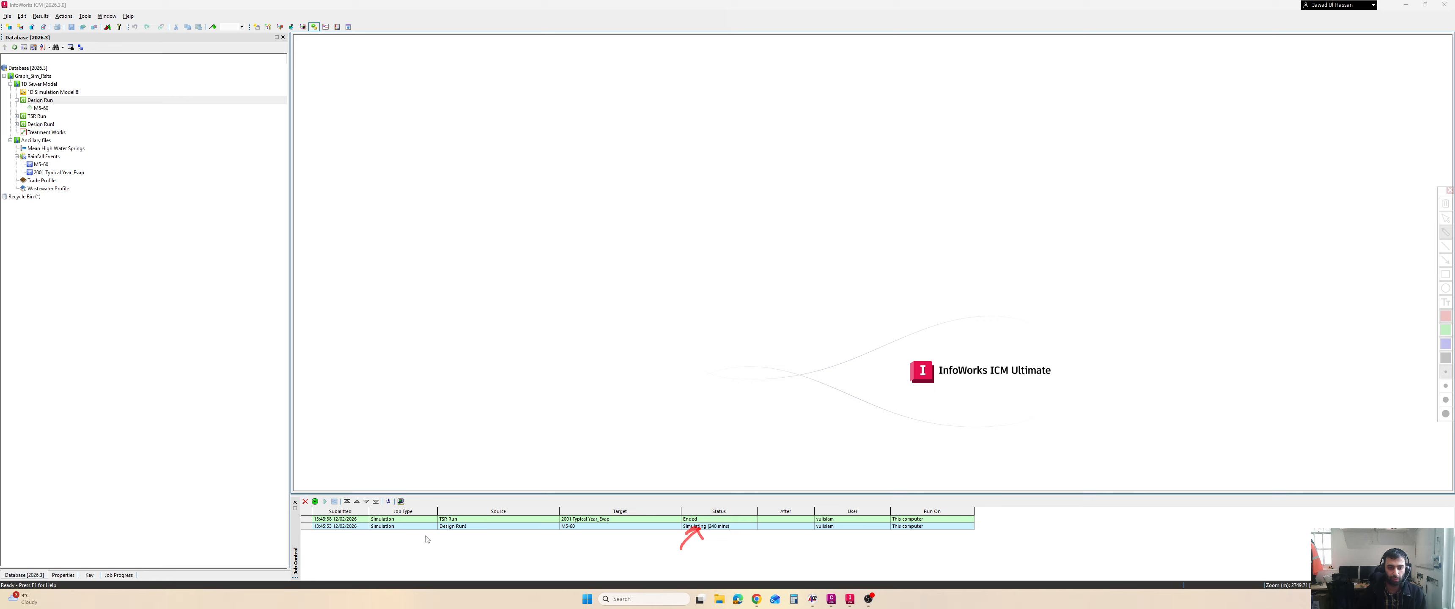
drag(437, 528, 484, 528)
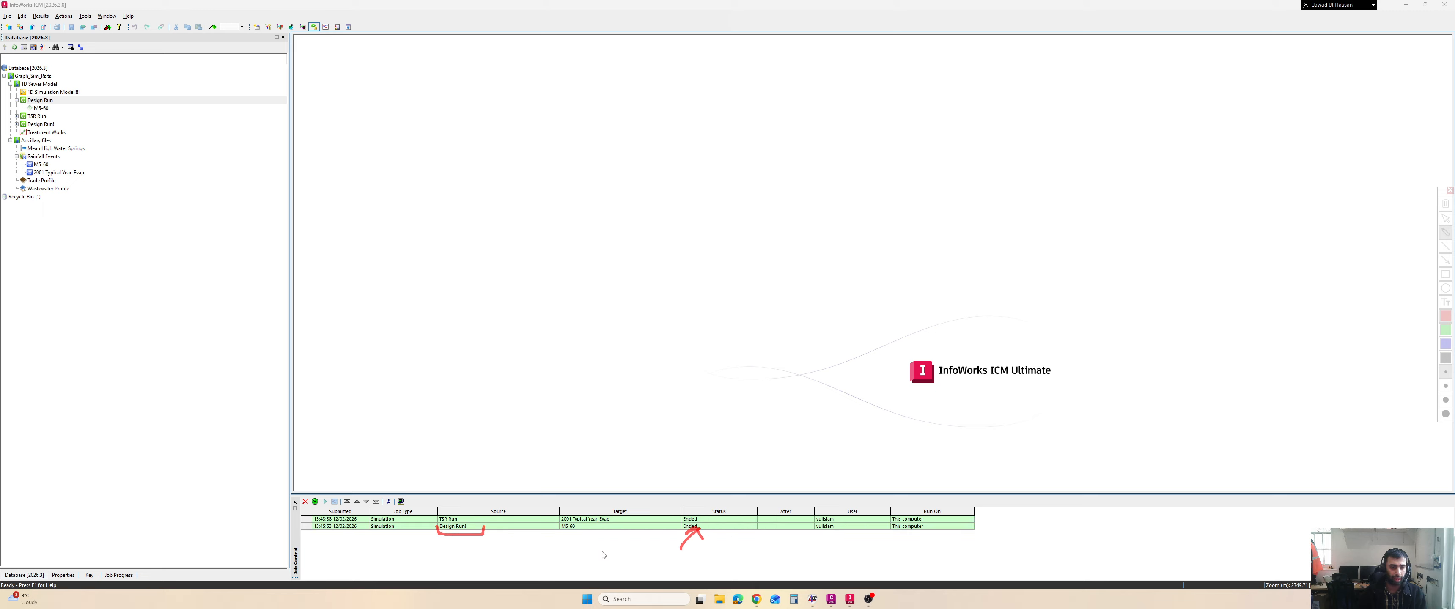
key(Escape)
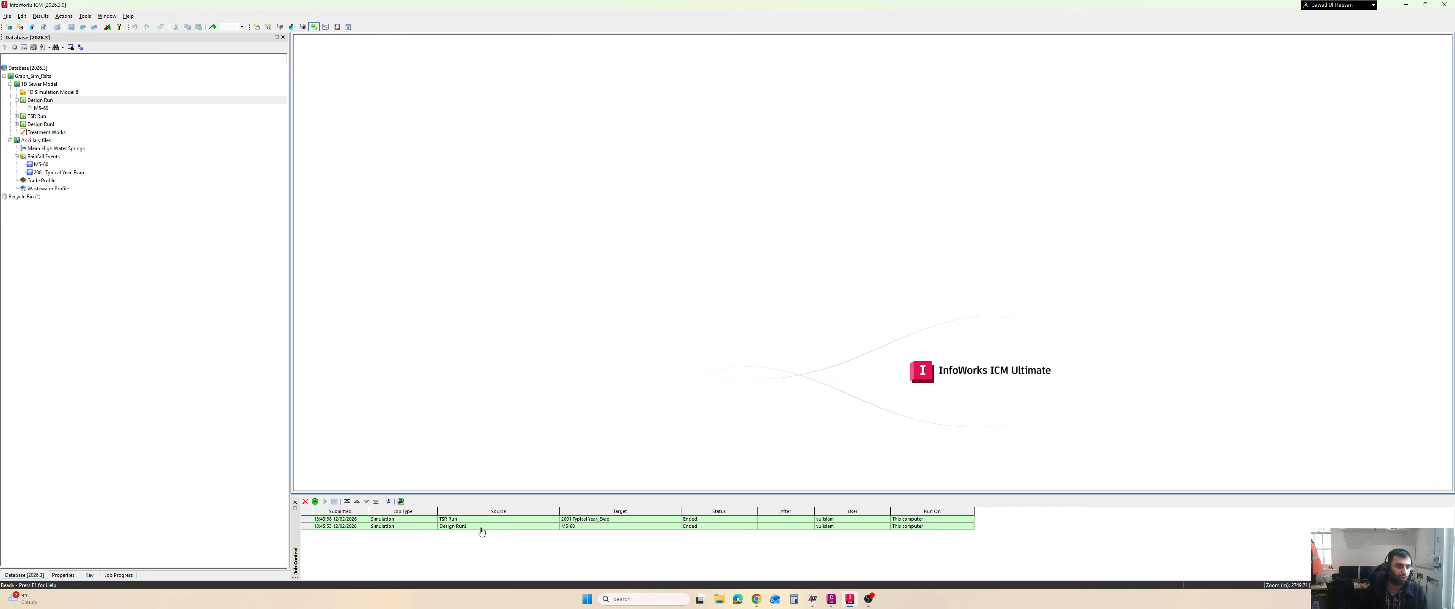
click(39, 126)
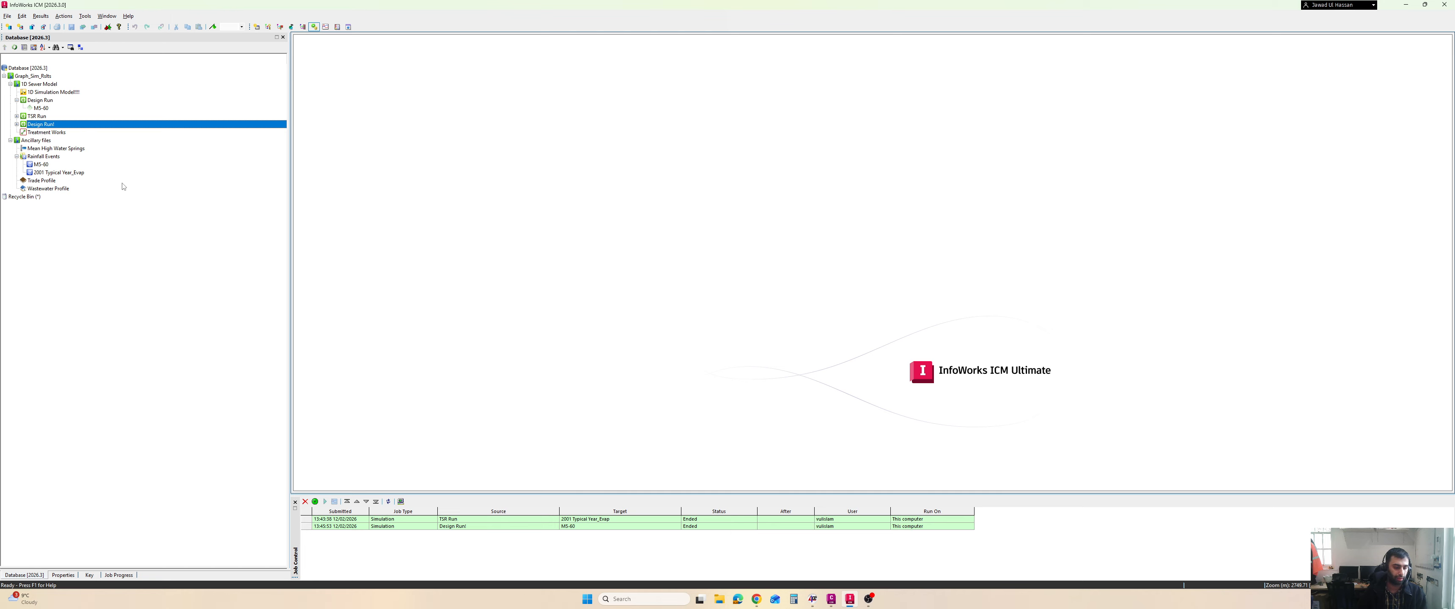
key(ctrl+2)
drag(121, 125, 75, 125)
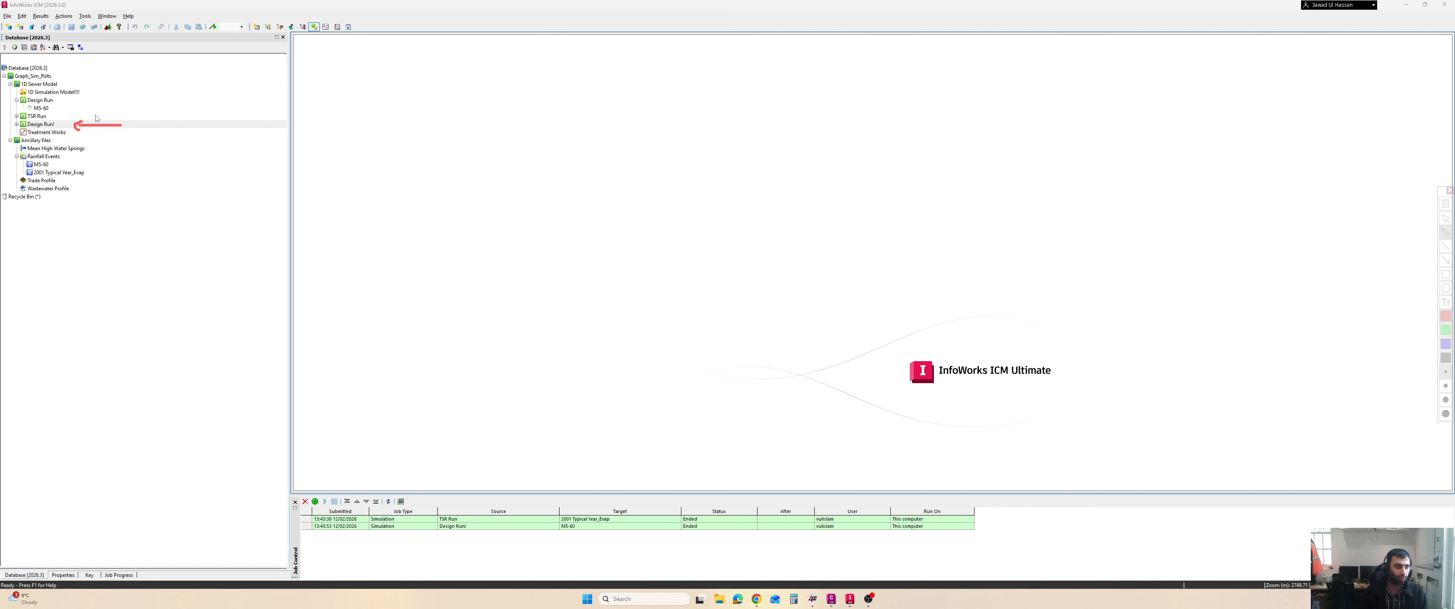
drag(108, 113, 54, 103)
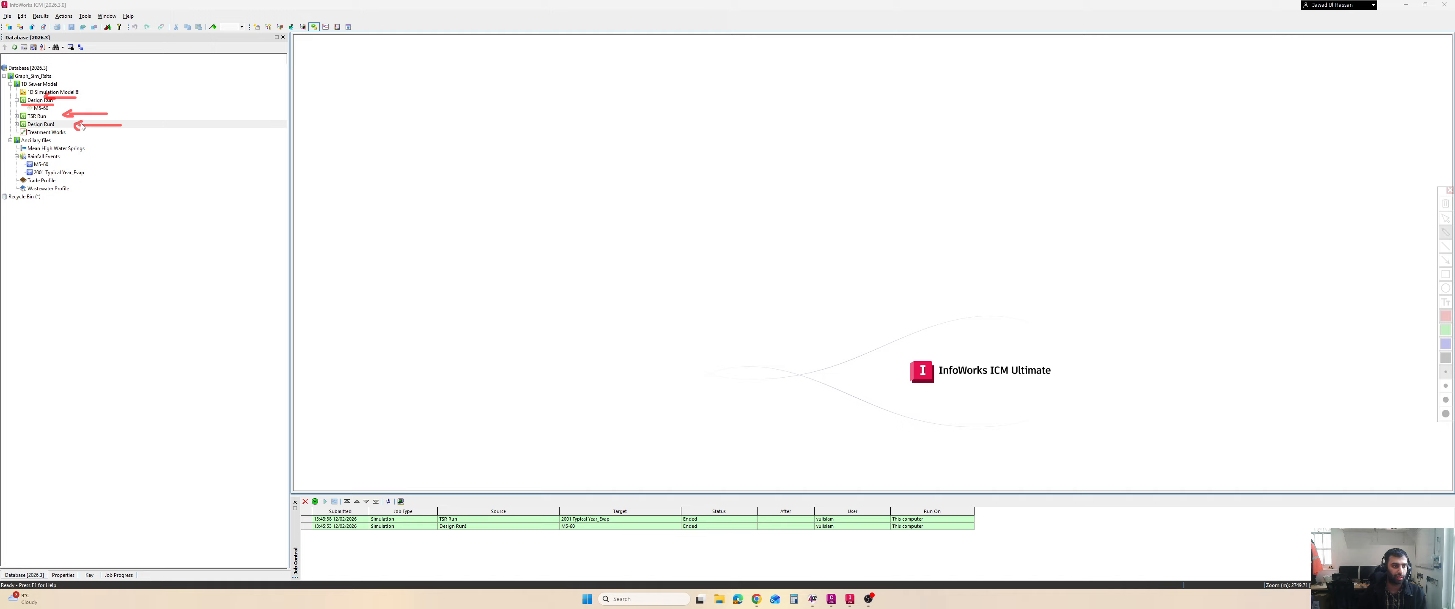
key(Escape)
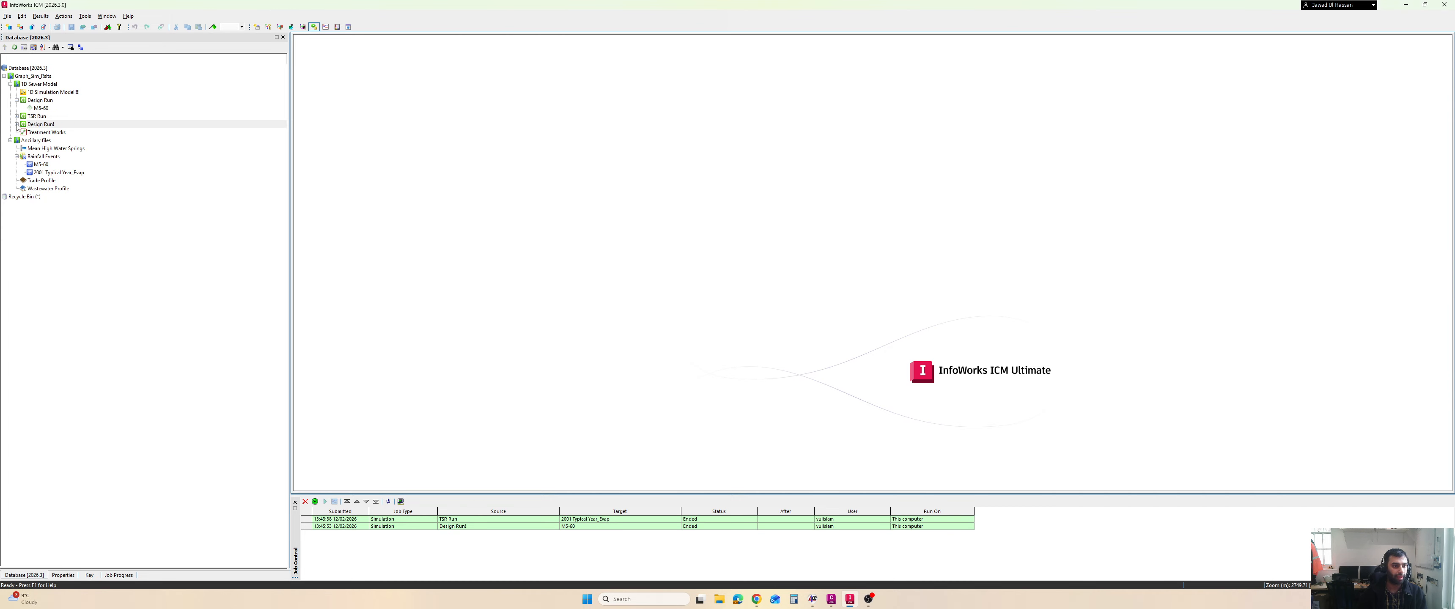
Open the text log results of the M5-60 simulation under Design Run!, review them and close the log
click(16, 124)
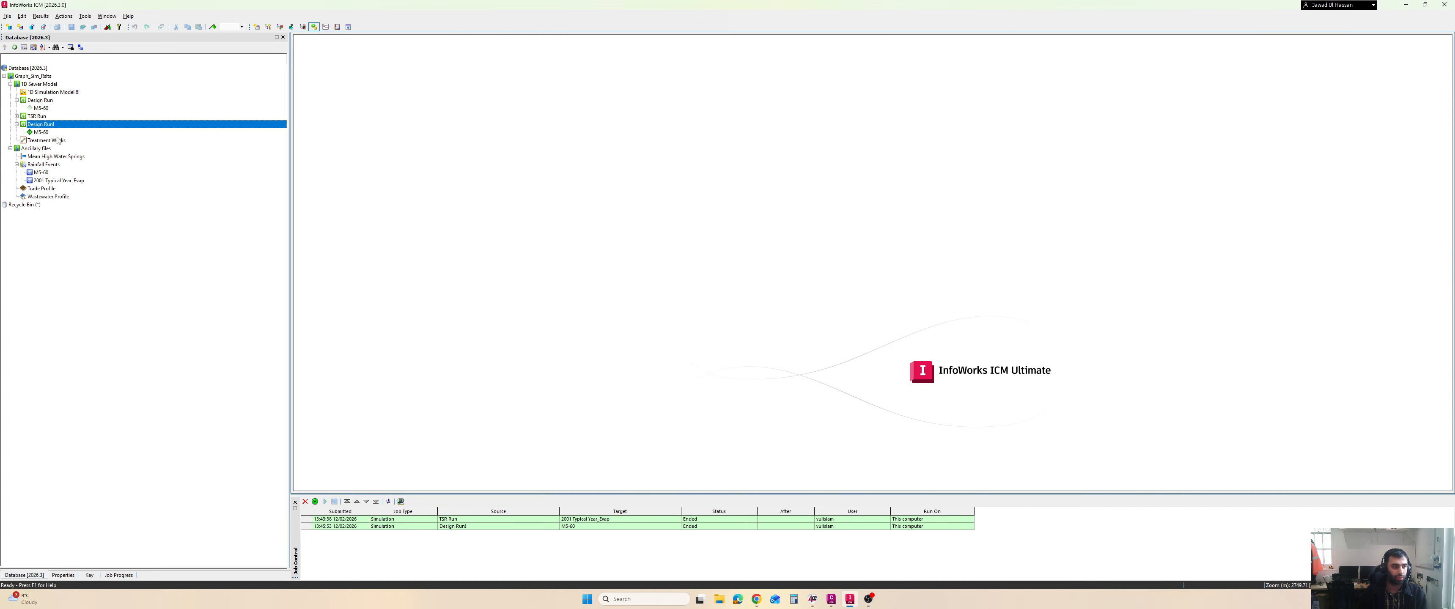
click(35, 133)
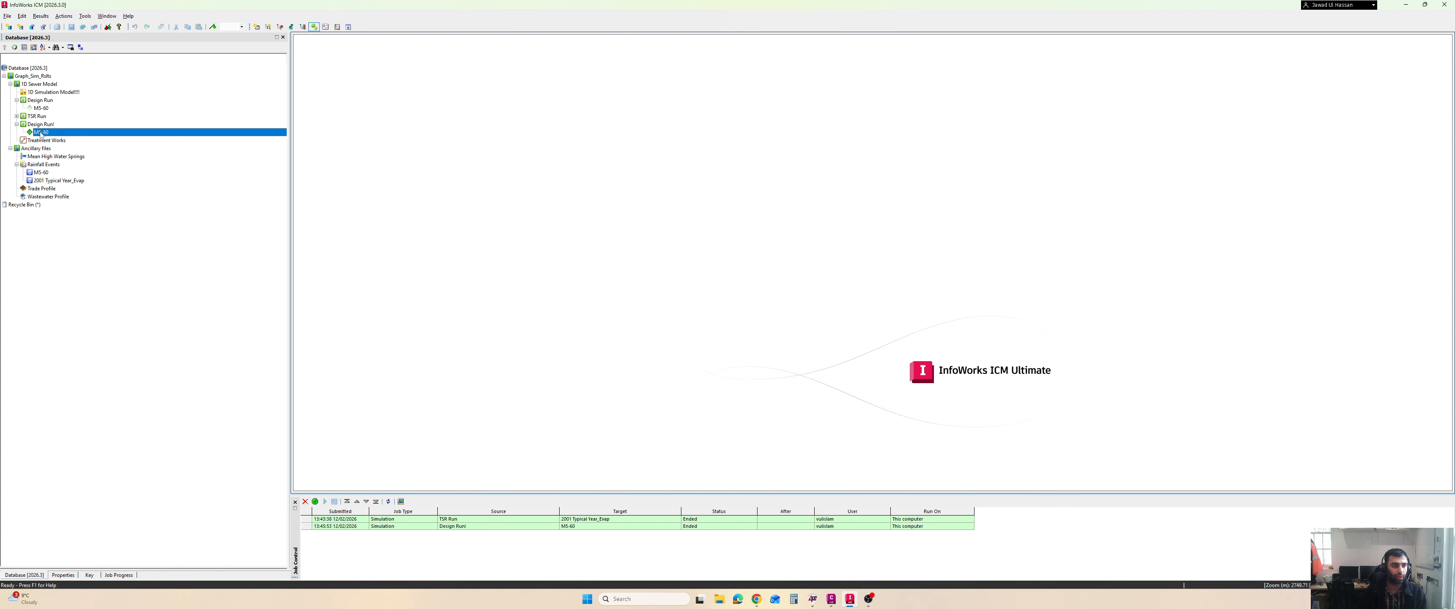
right_click(39, 125)
click(156, 261)
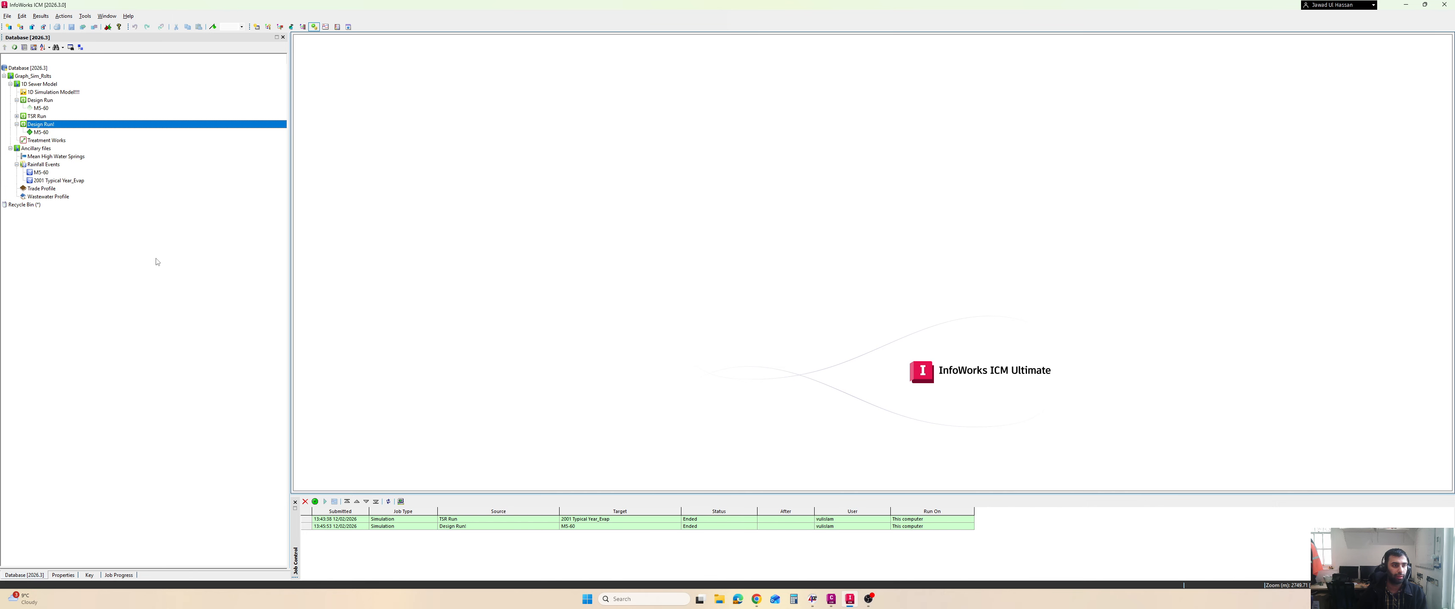
right_click(45, 133)
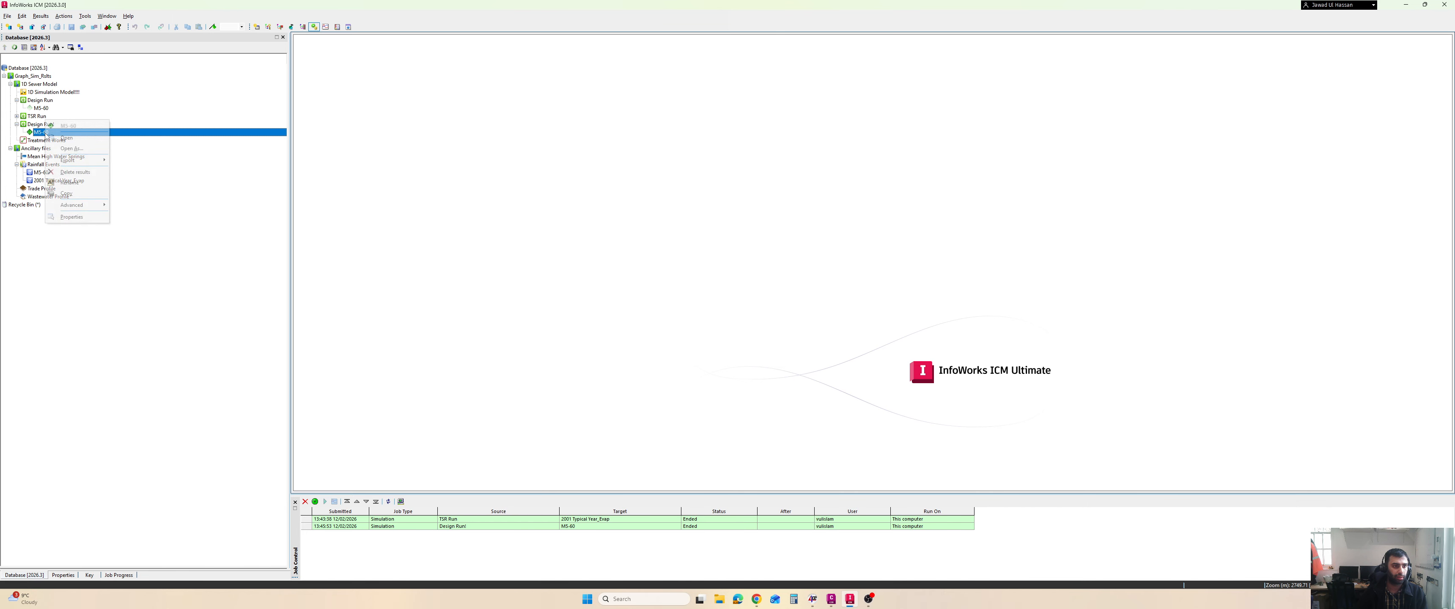
click(68, 149)
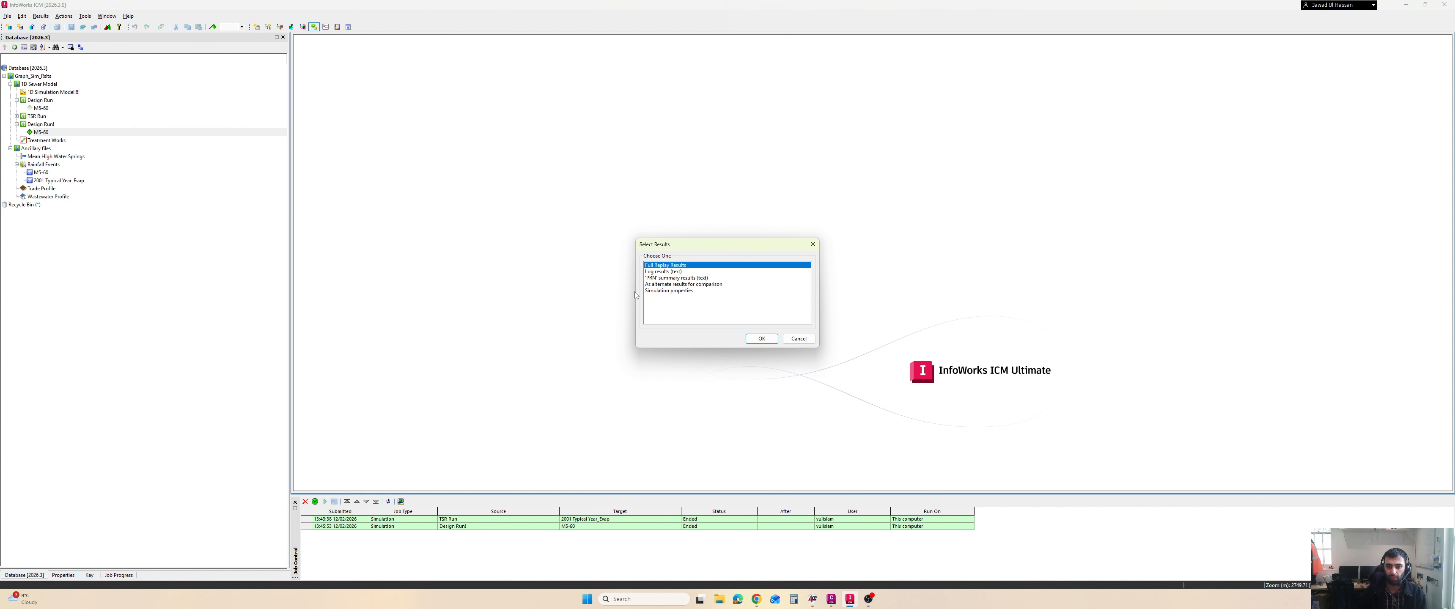
double_click(667, 272)
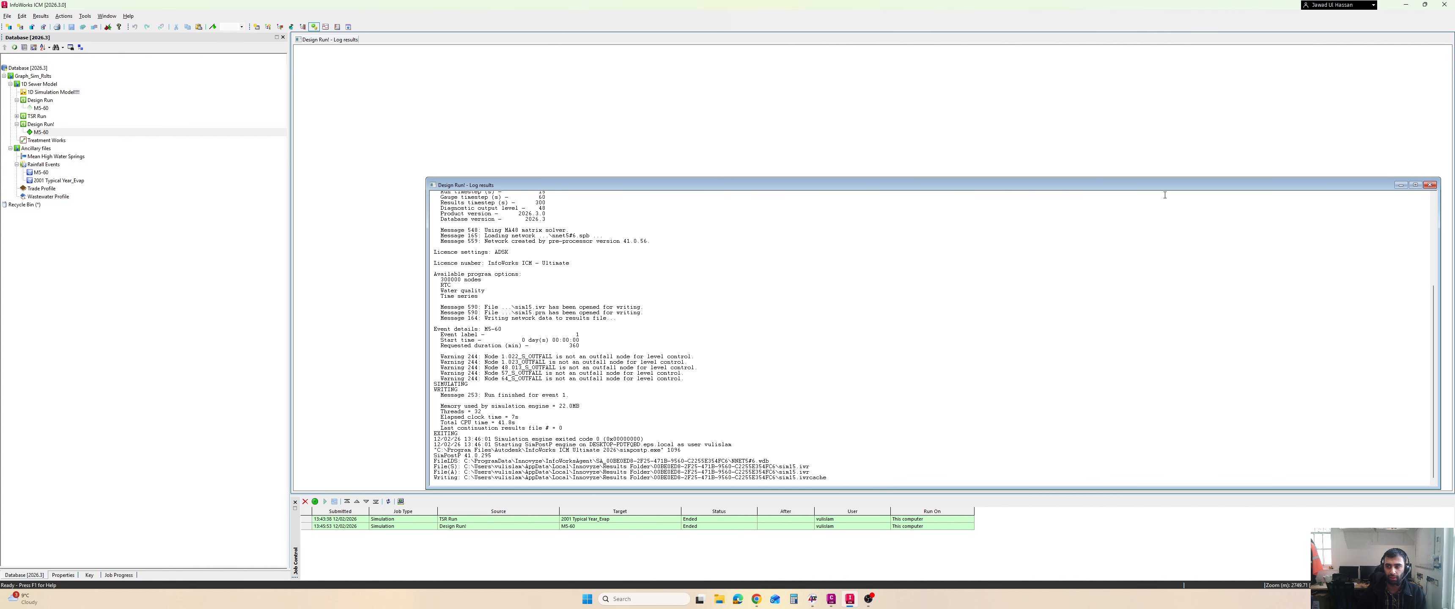
click(1430, 185)
Open the PRN summary results of the Design Run! M5-60 simulation, examine the node flood volumes and close the report
right_click(39, 133)
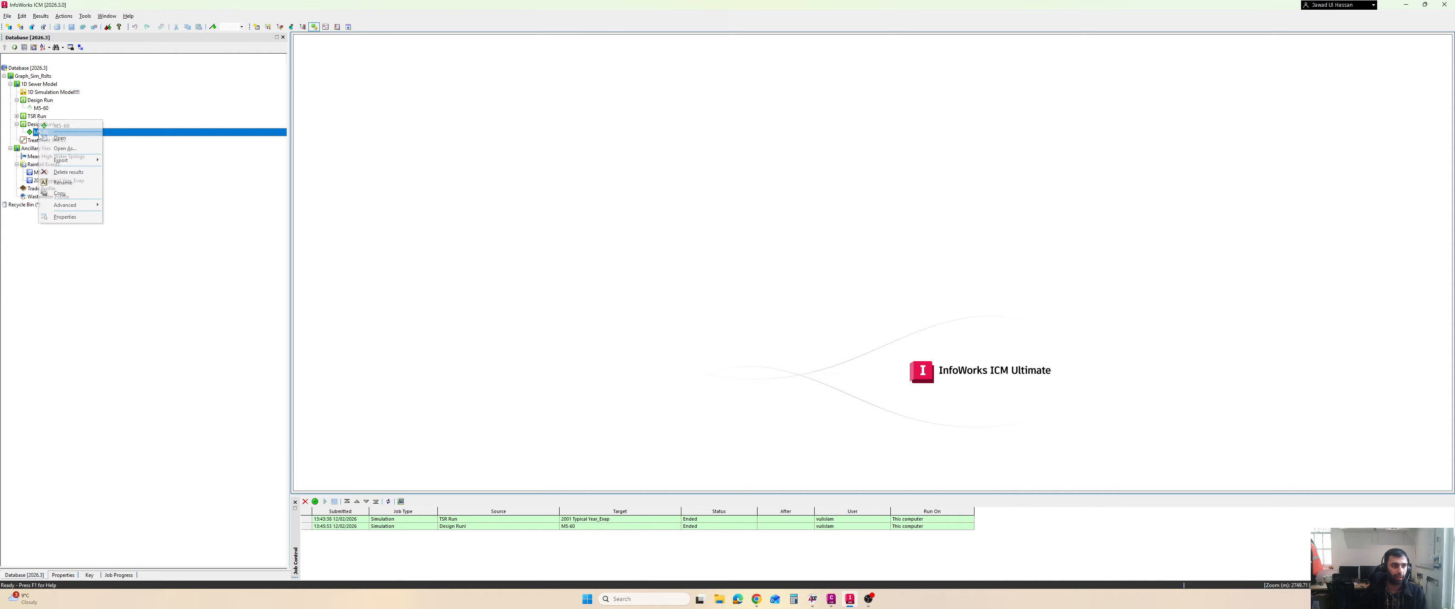
click(62, 147)
double_click(677, 278)
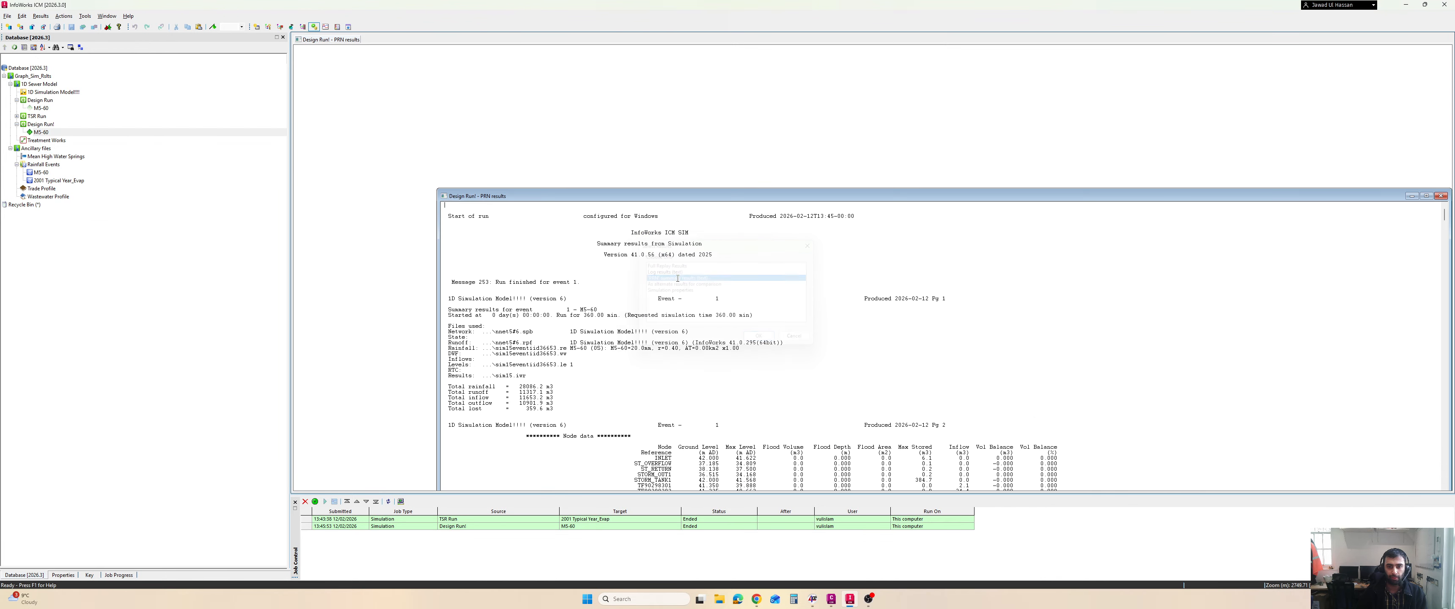
scroll(790, 312, down, 15)
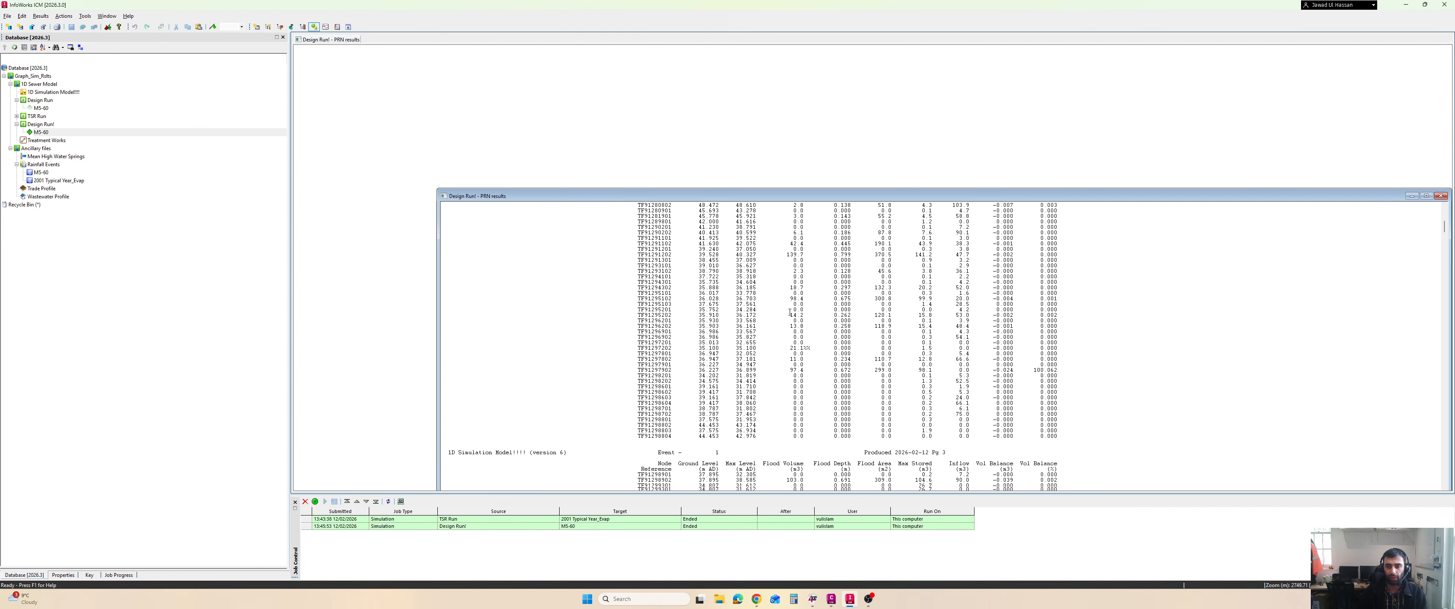
drag(630, 320, 675, 321)
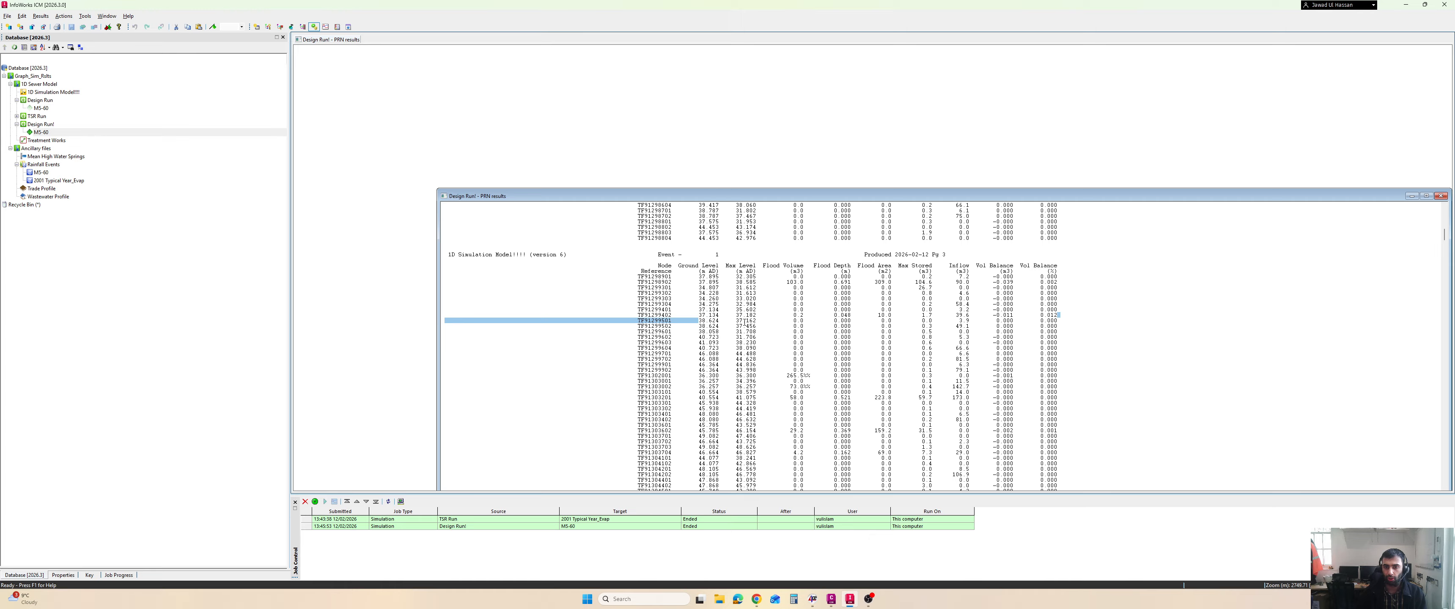
scroll(842, 334, down, 1)
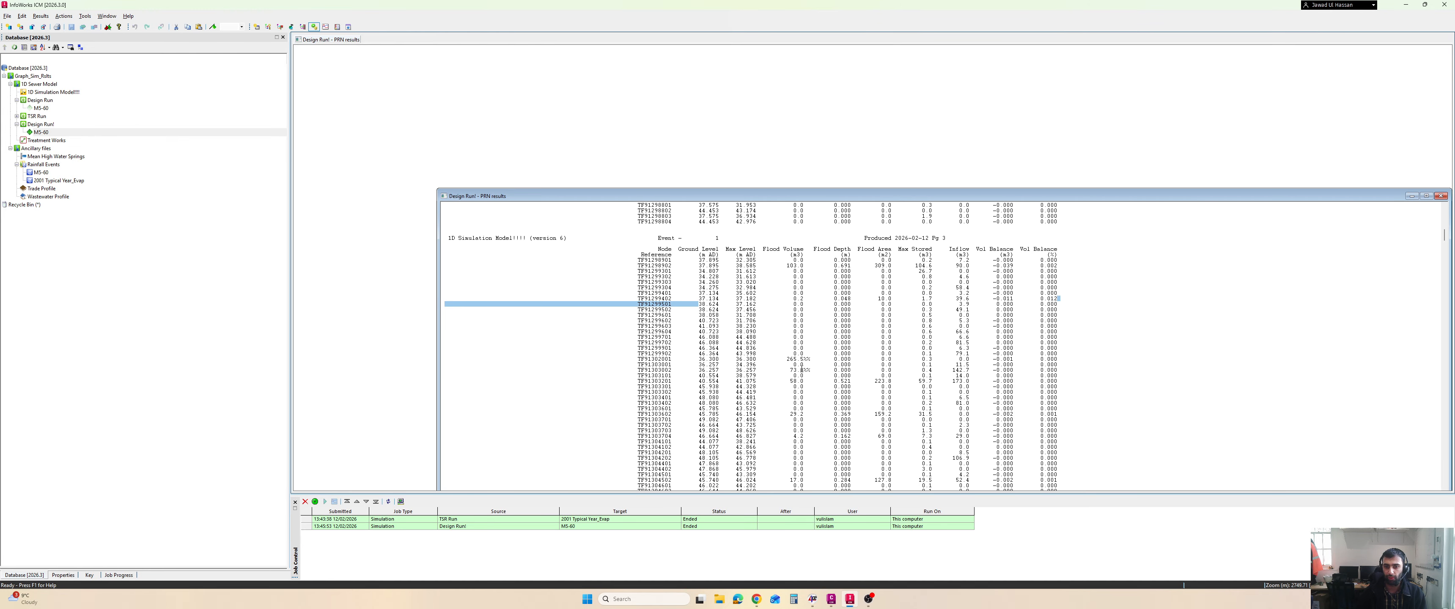
drag(834, 360, 746, 359)
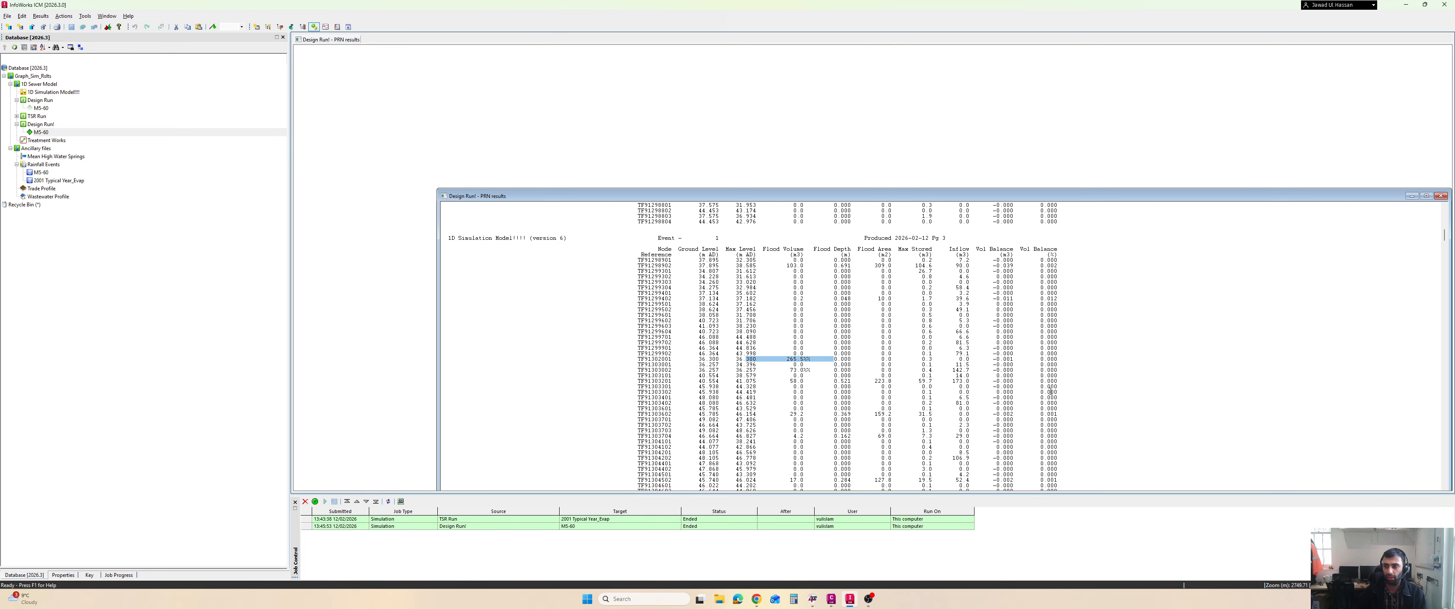
click(1441, 196)
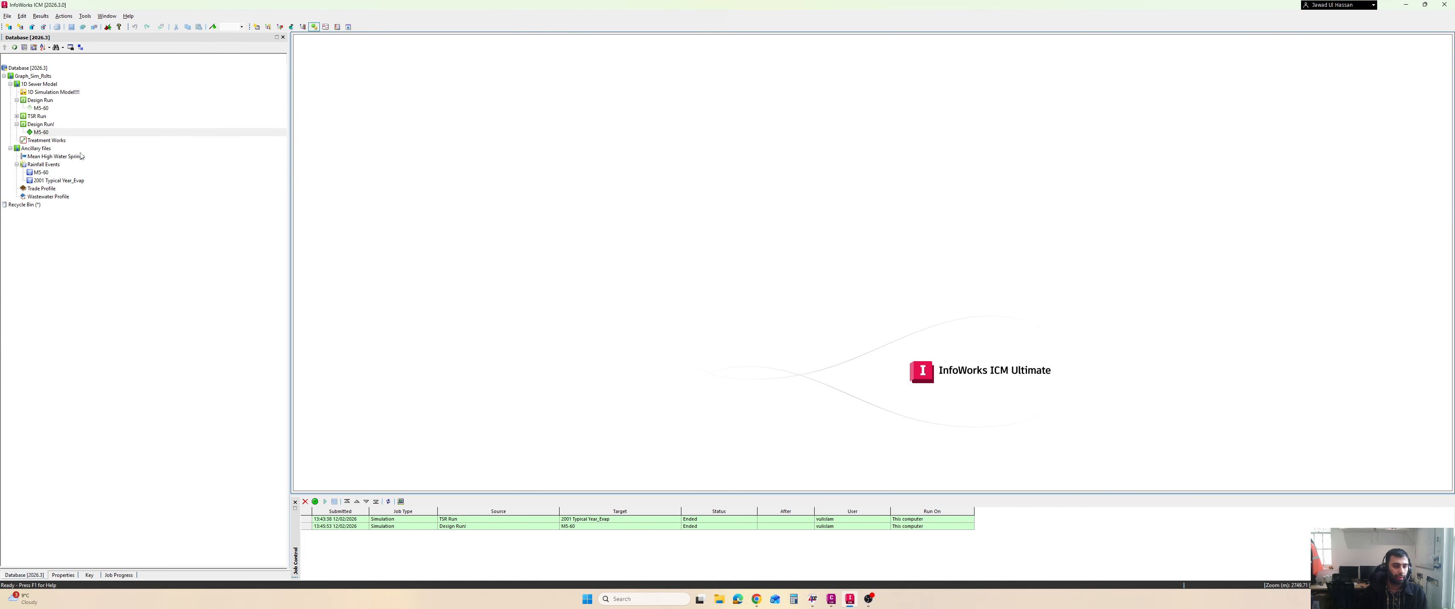
right_click(40, 134)
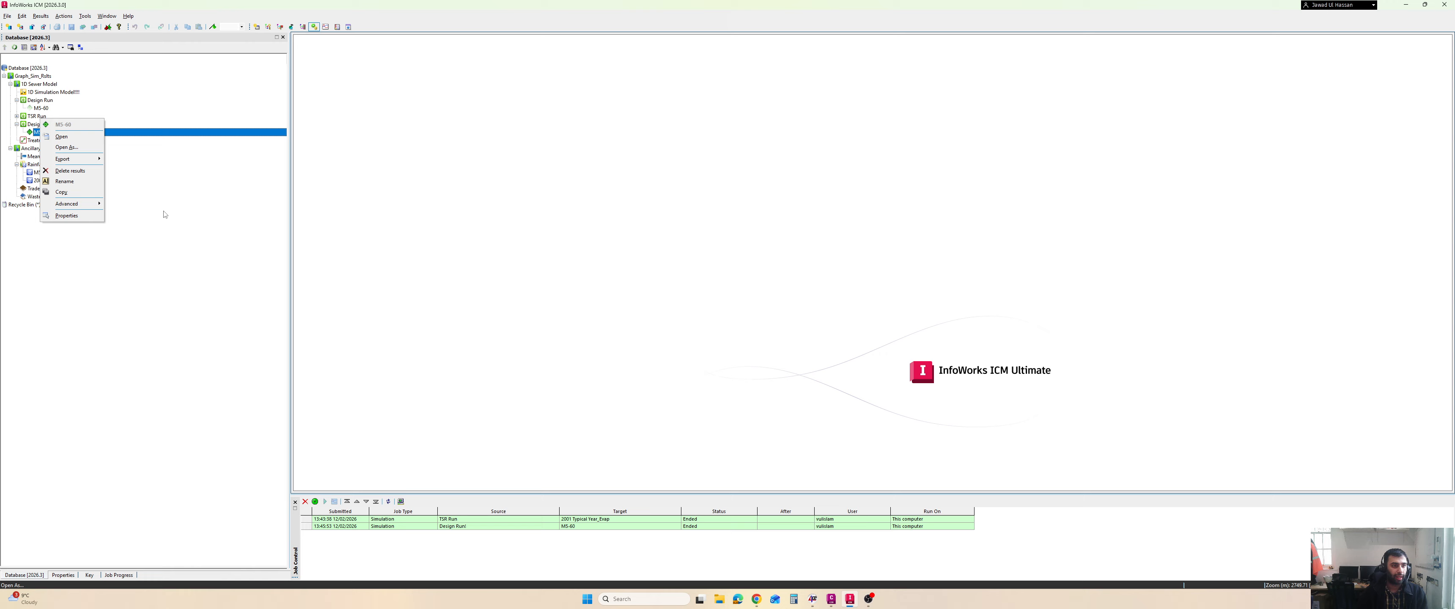
click(165, 213)
right_click(42, 132)
click(31, 292)
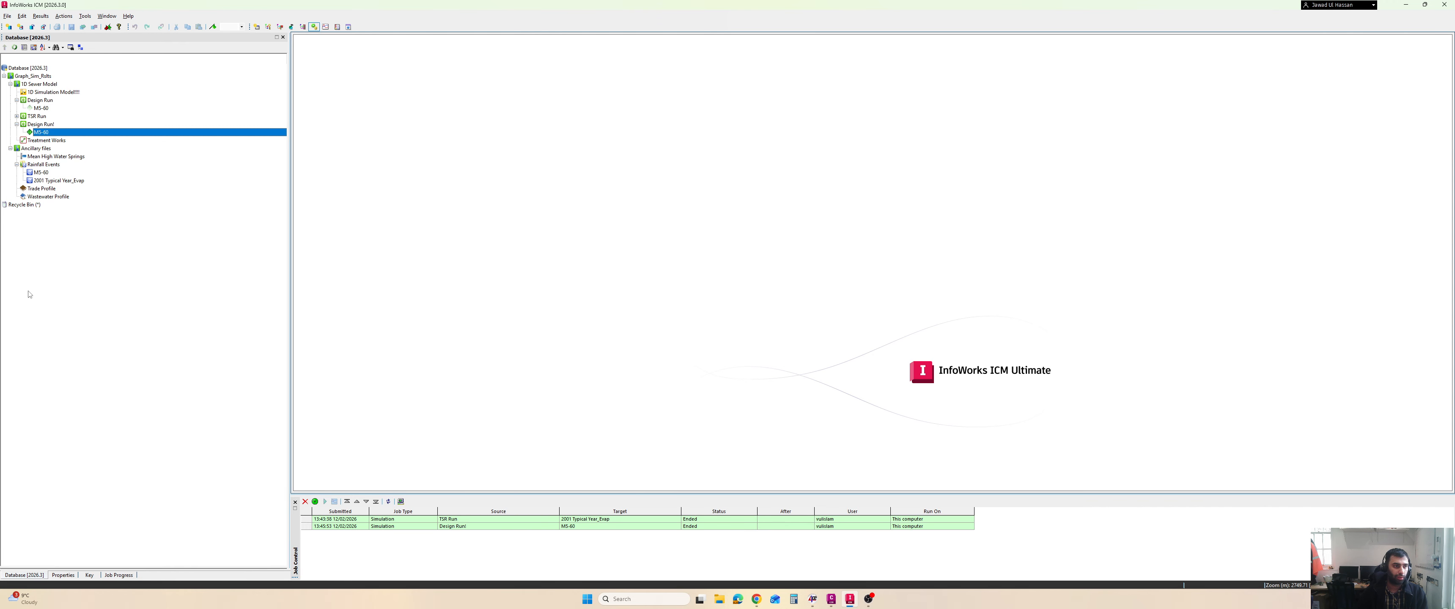
click(40, 132)
key(ctrl+alt+d)
mouse_move(301, 39)
mouse_down()
mouse_move(321, 164)
mouse_move(395, 182)
mouse_move(367, 179)
mouse_up()
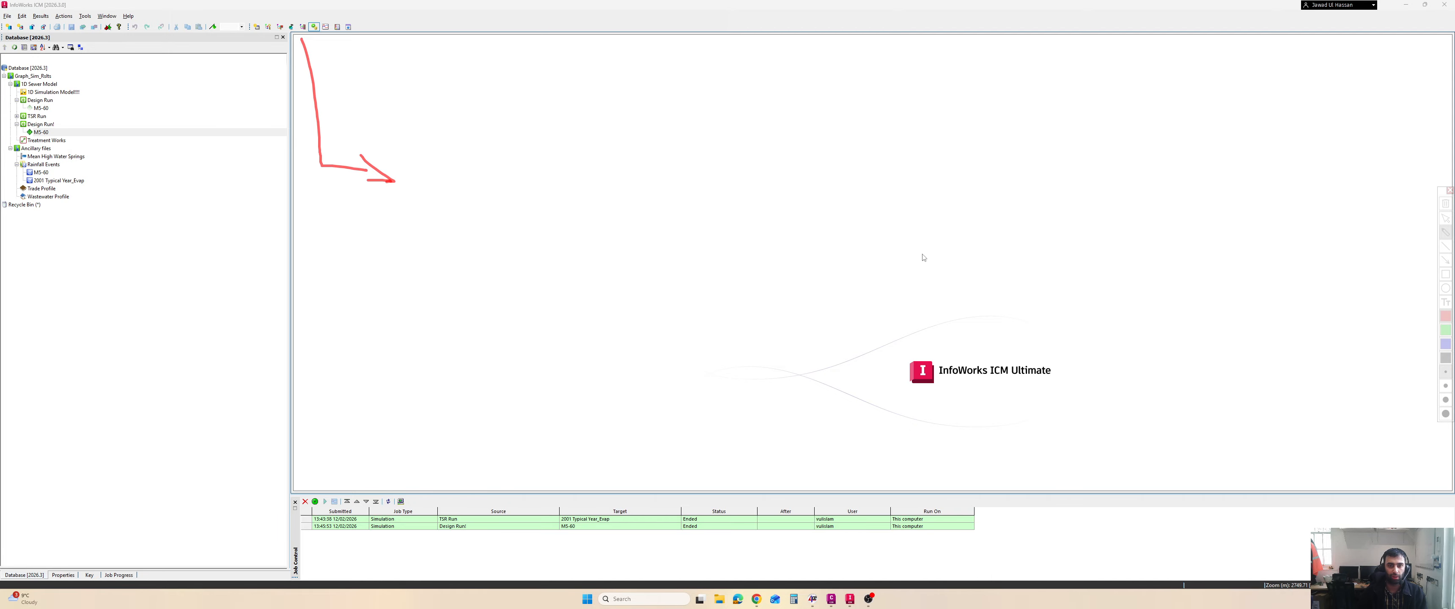
key(Escape)
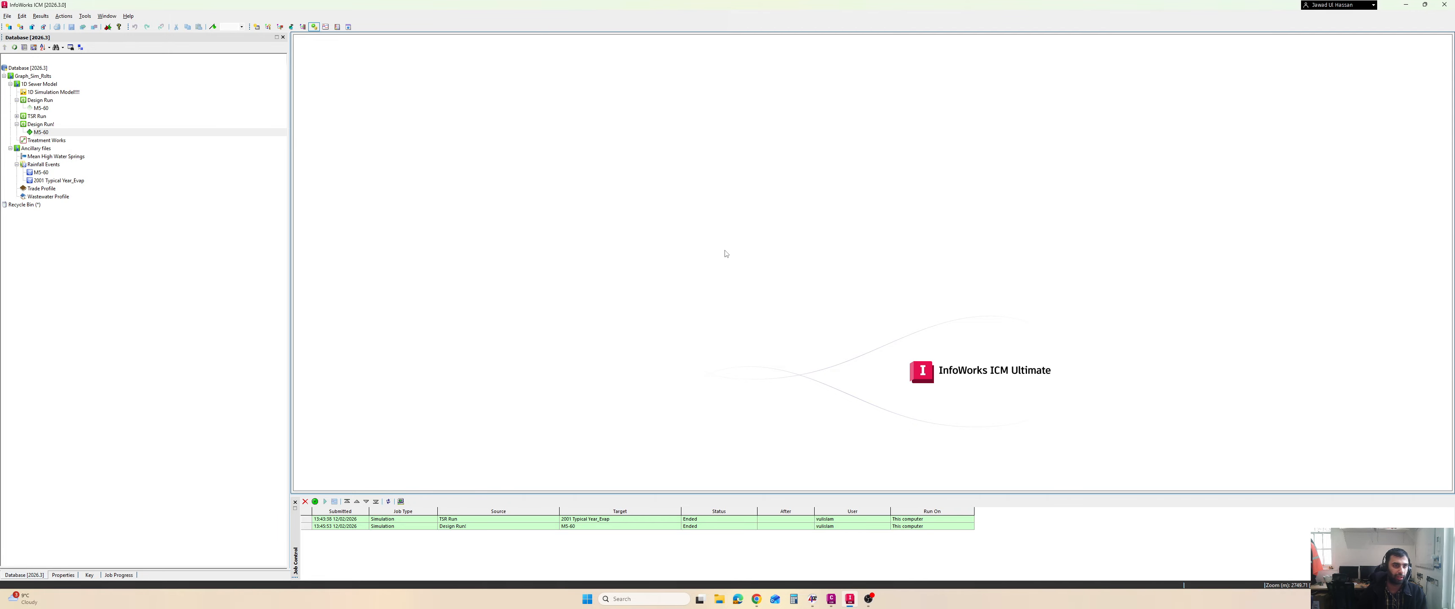
Open the Design Run! M5-60 simulation results in the GeoPlan and maximise the plan window
double_click(32, 133)
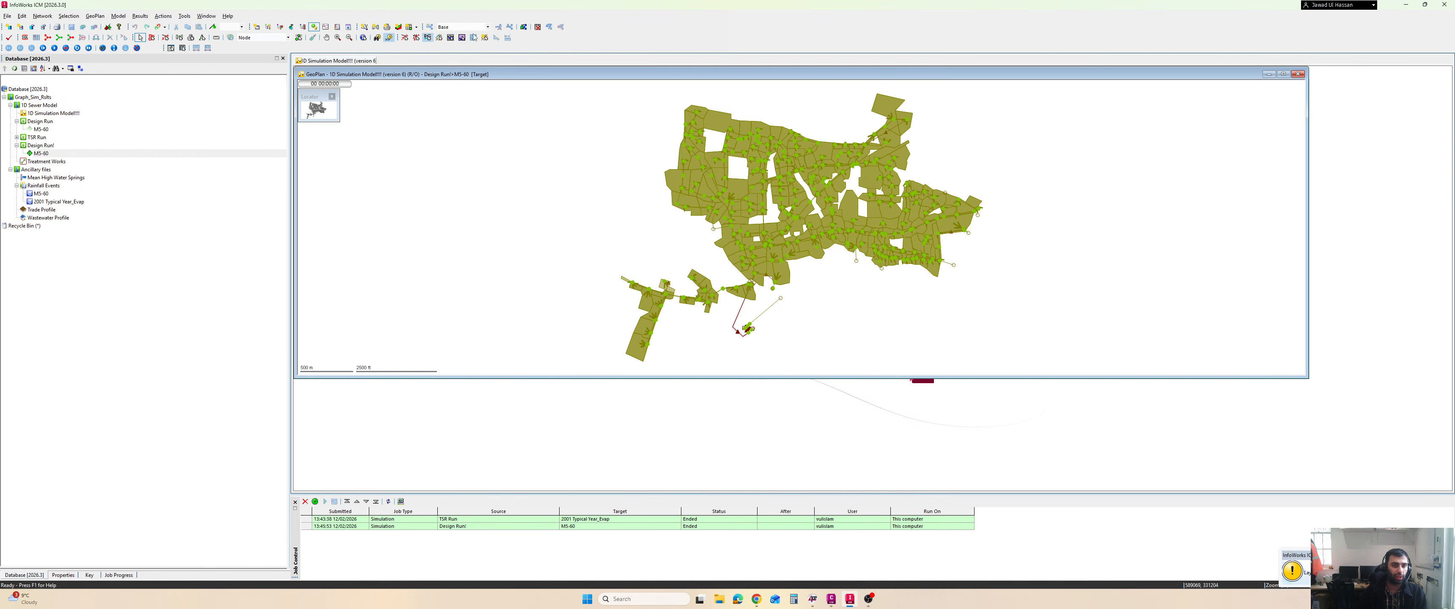
key(ctrl+2)
mouse_move(575, 19)
mouse_down()
mouse_move(583, 43)
mouse_move(570, 45)
mouse_up()
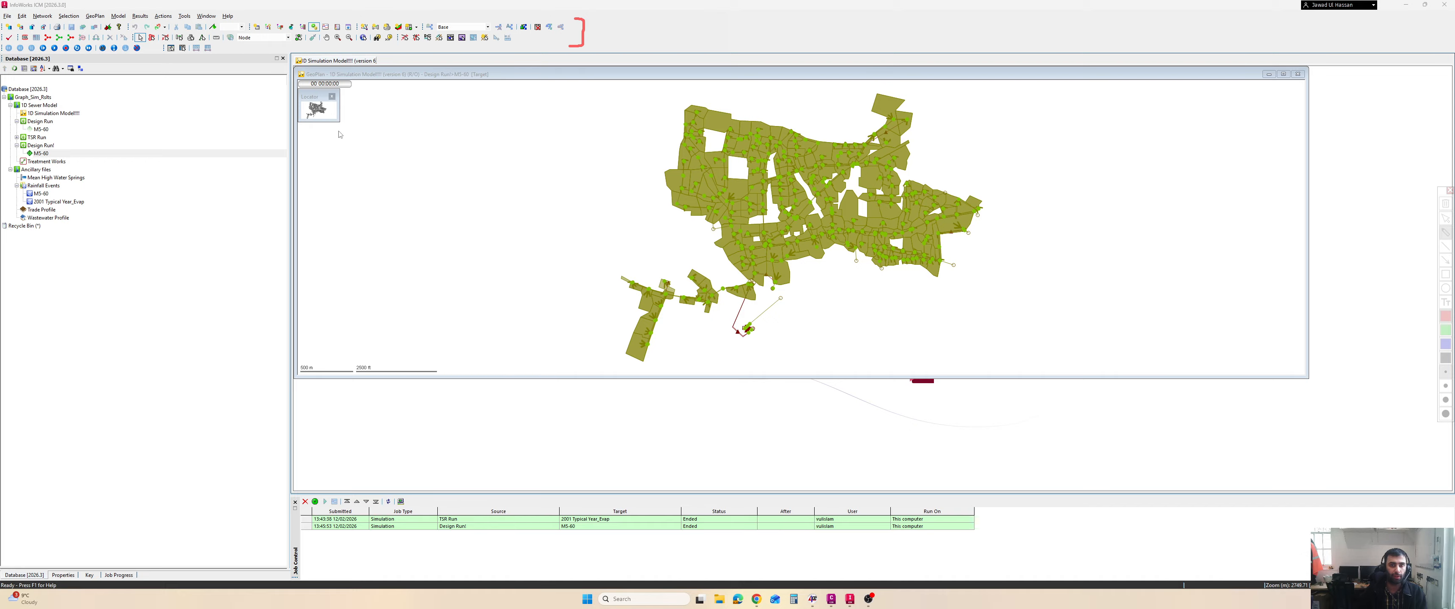
key(Escape)
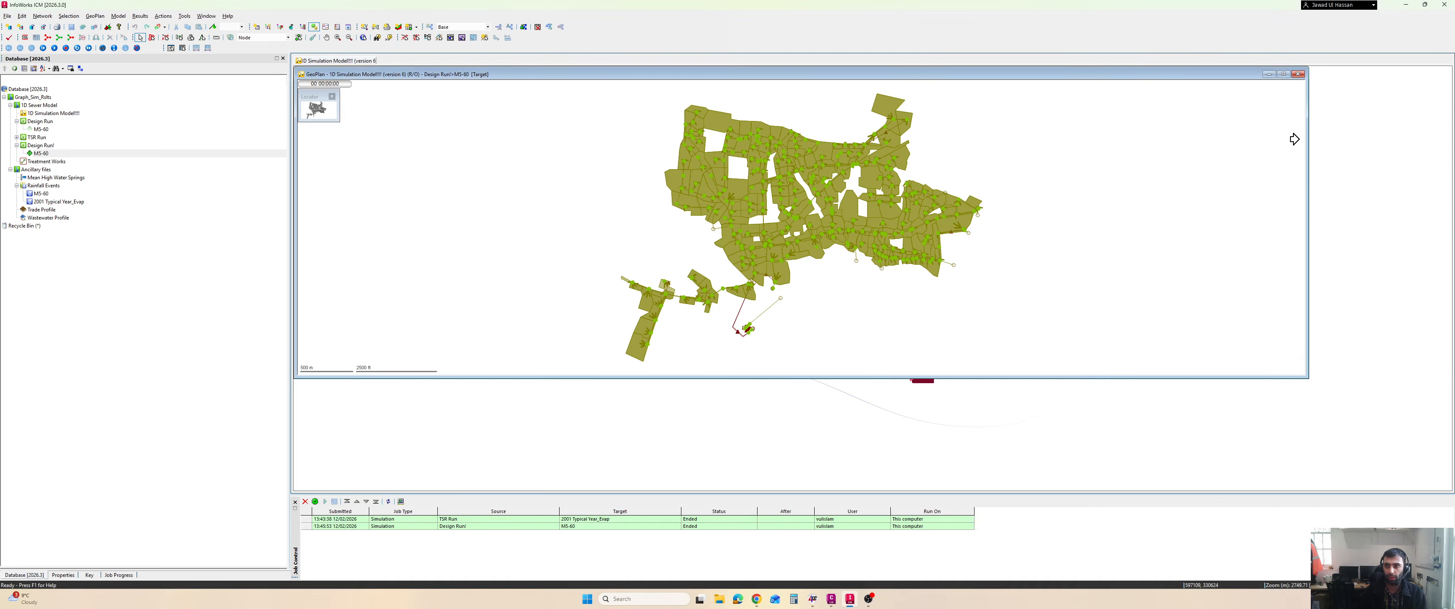
click(1283, 74)
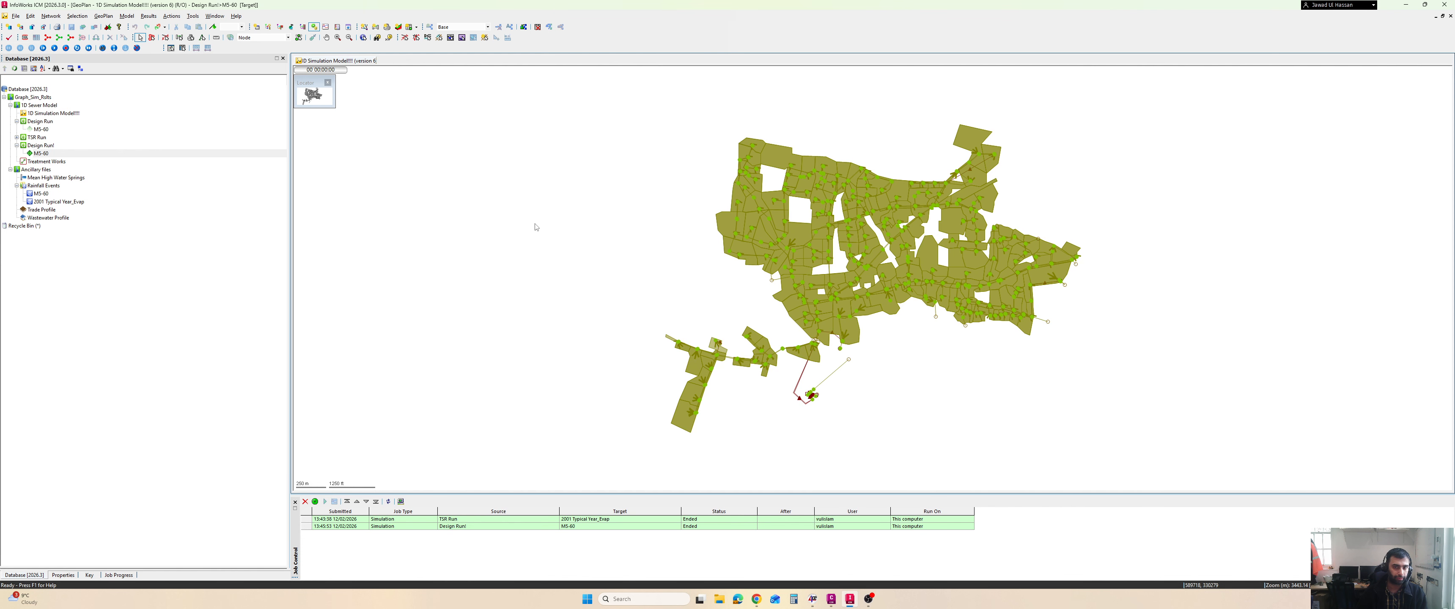
Display the results properties of the northernmost manhole in the north-west corner of the network
scroll(733, 109, up, 10)
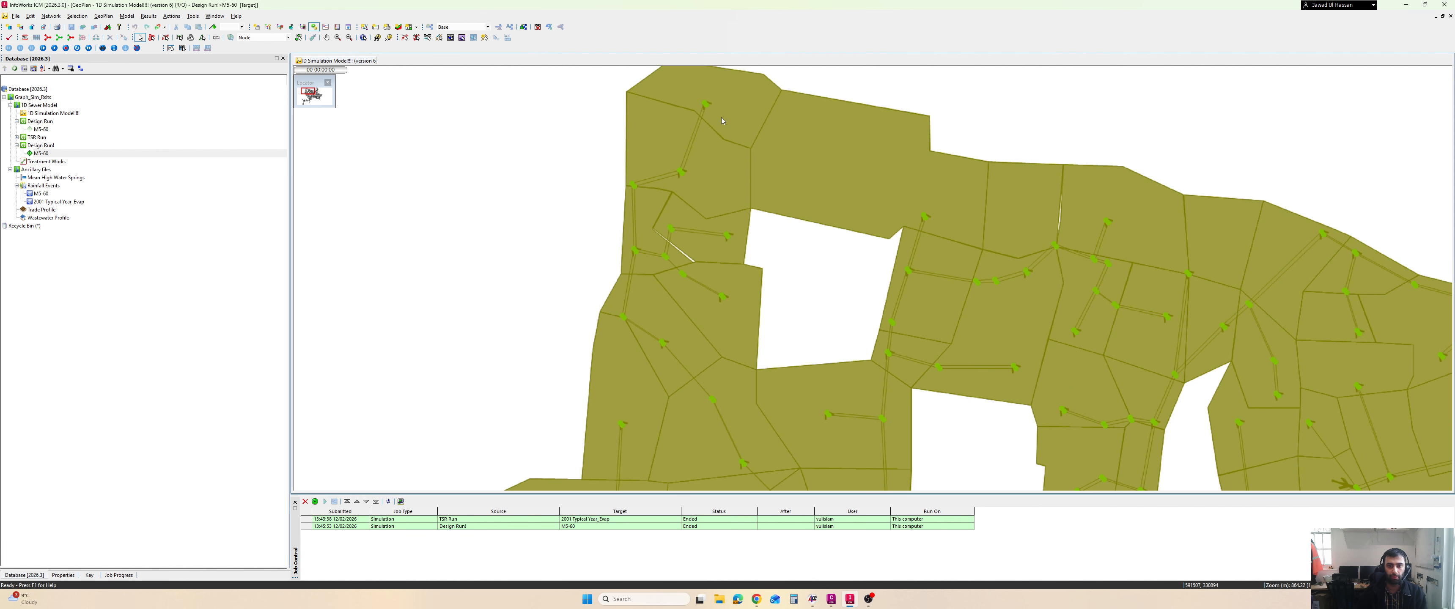
scroll(652, 198, up, 3)
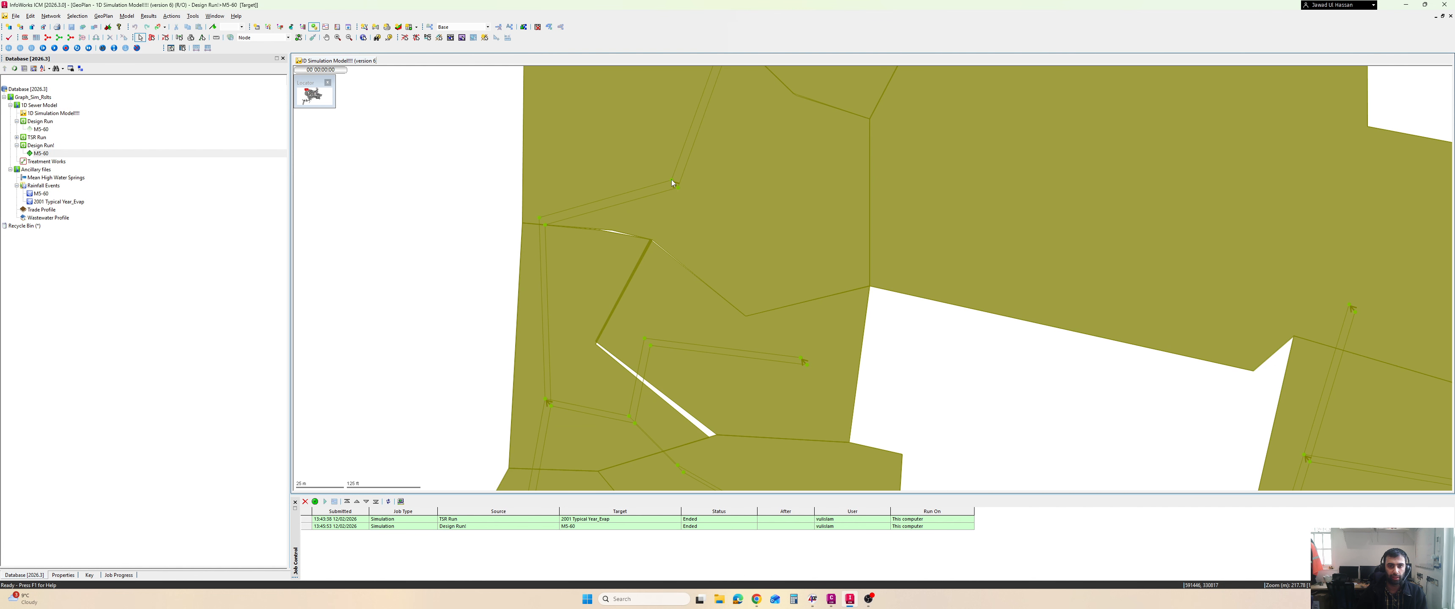
click(672, 180)
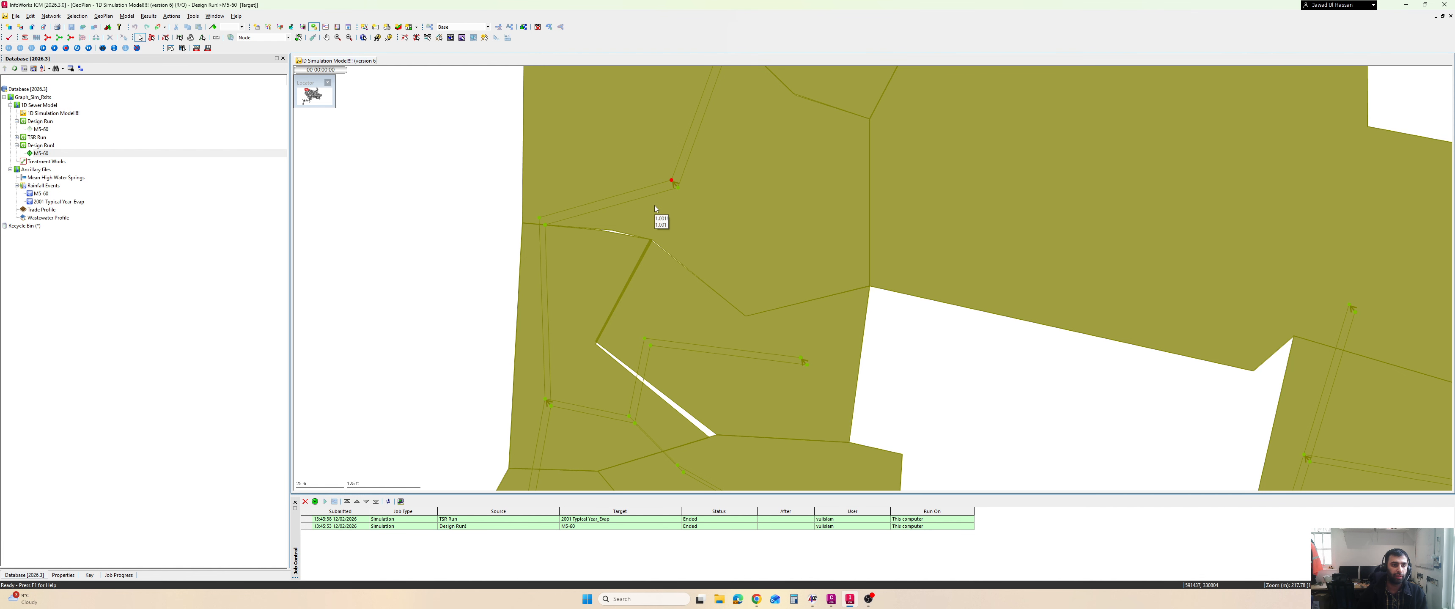
scroll(701, 143, down, 2)
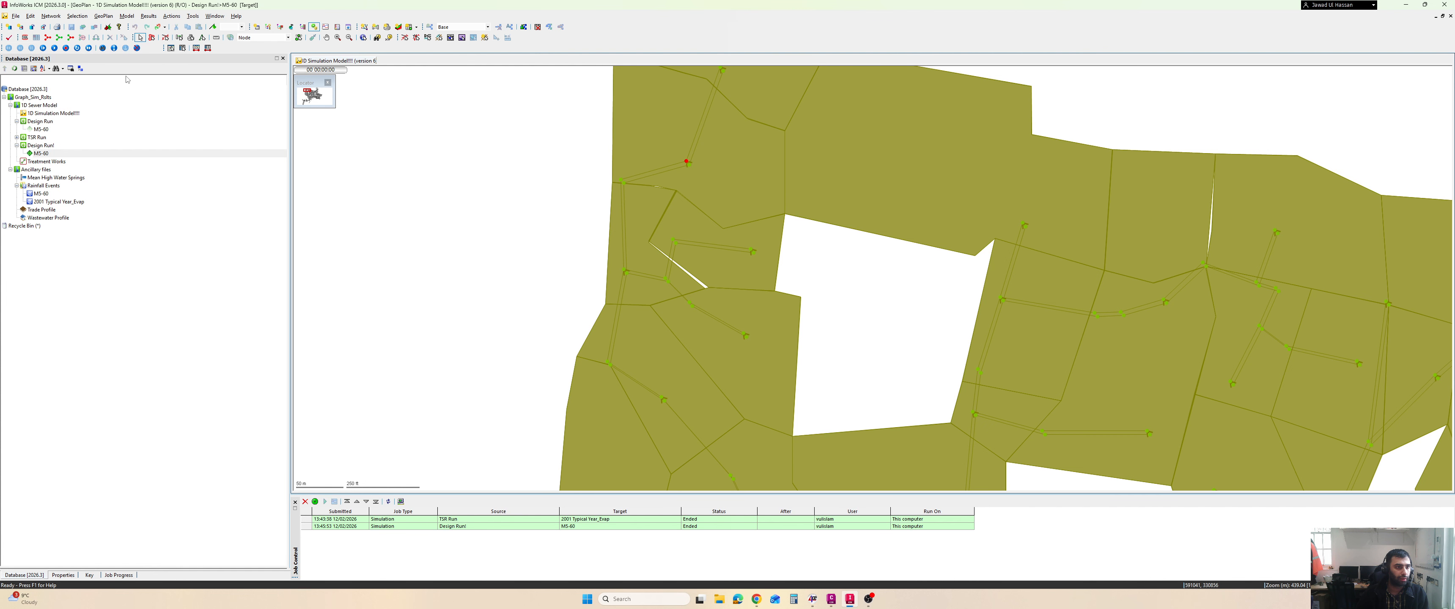
scroll(689, 102, down, 3)
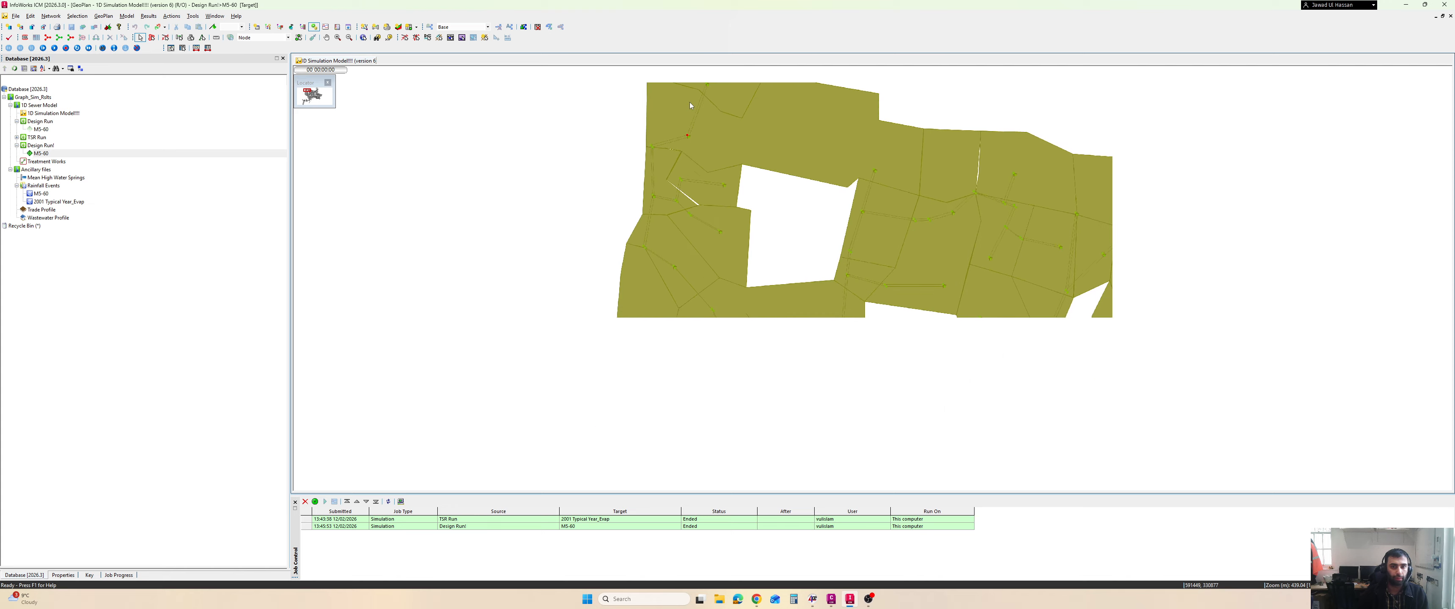
scroll(709, 88, up, 3)
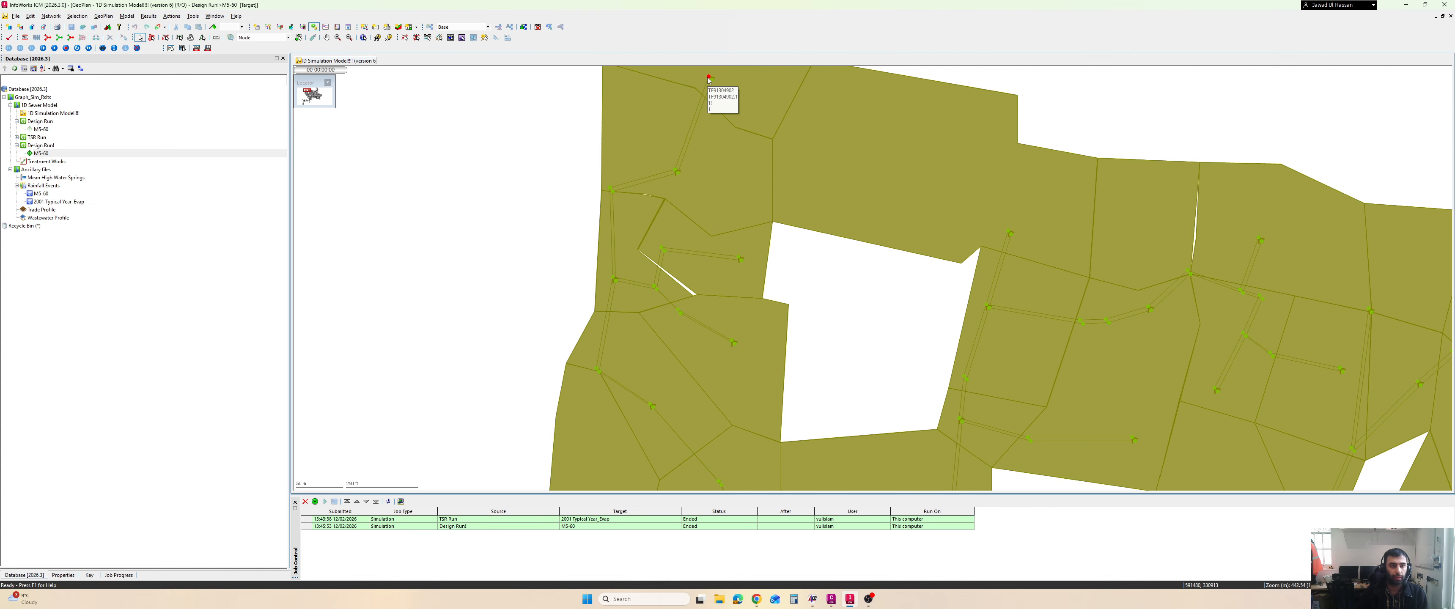
double_click(709, 79)
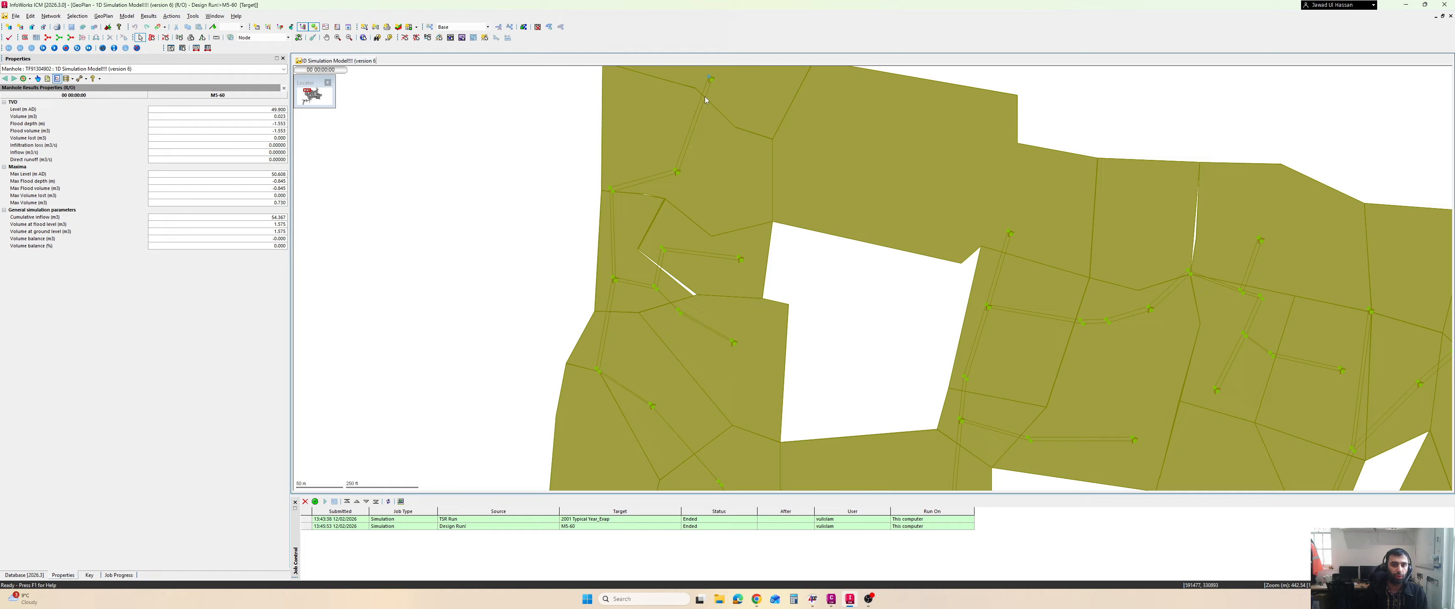
Display the results properties of the next manhole to the south and examine its maximum level
click(672, 169)
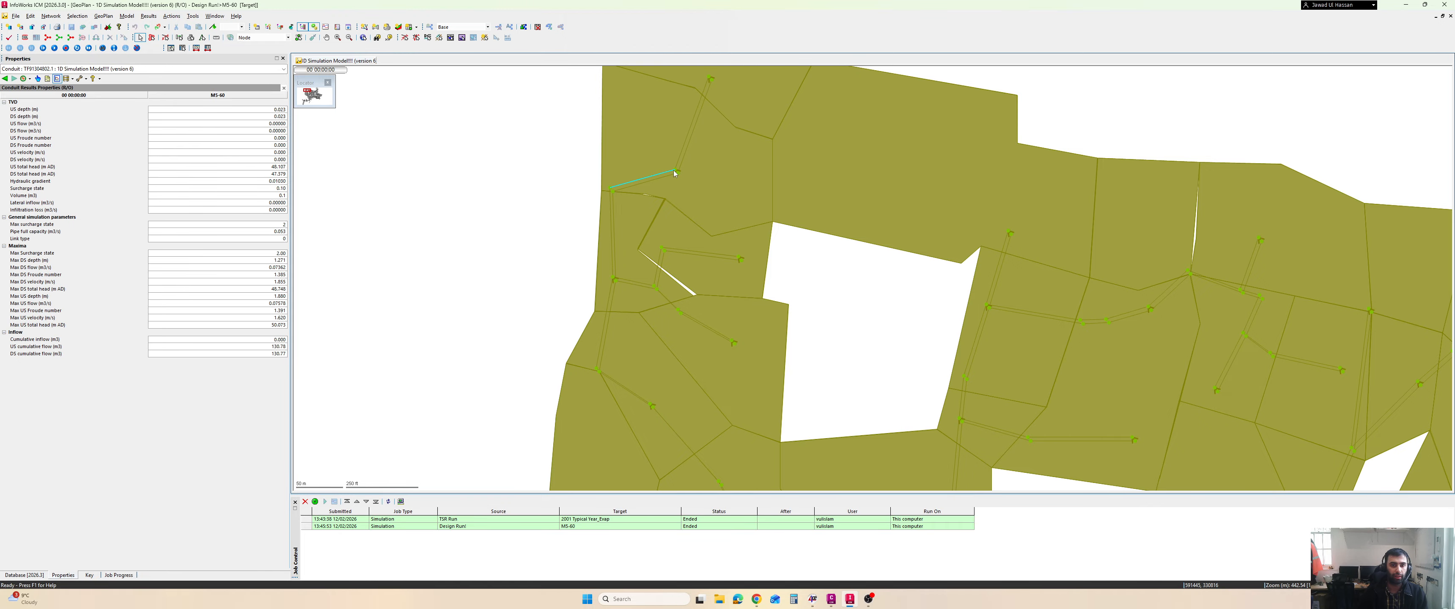
mouse_move(676, 172)
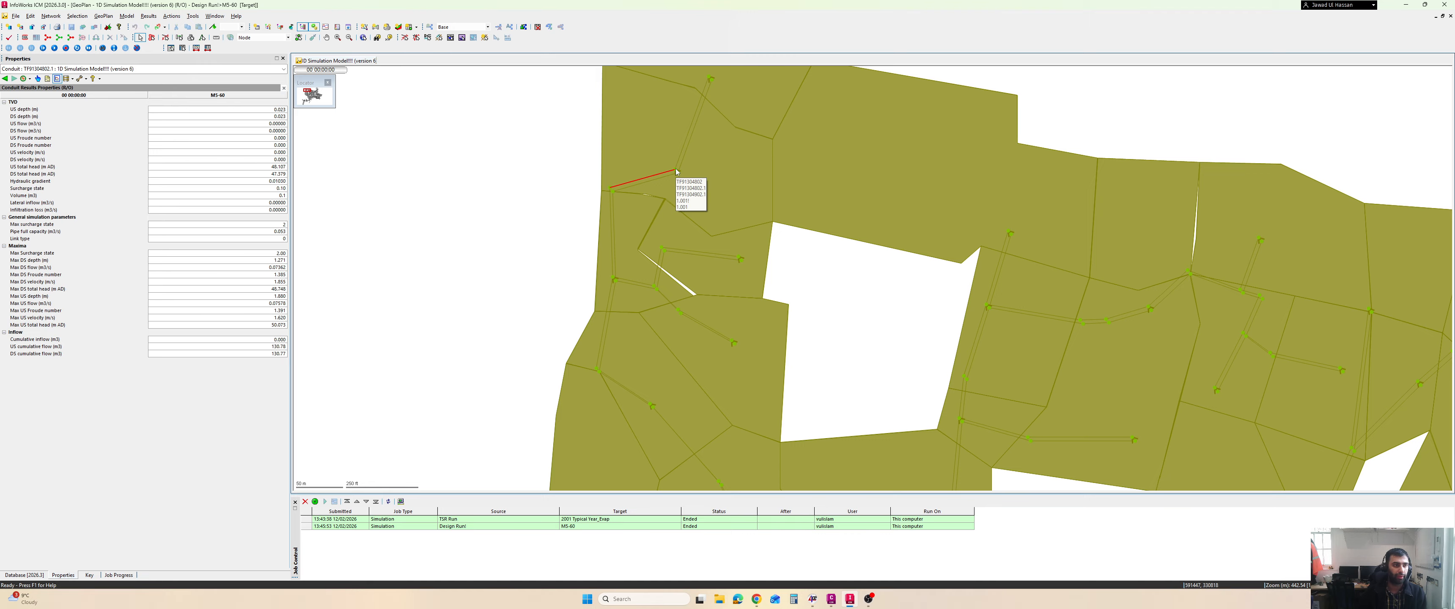
scroll(677, 170, up, 2)
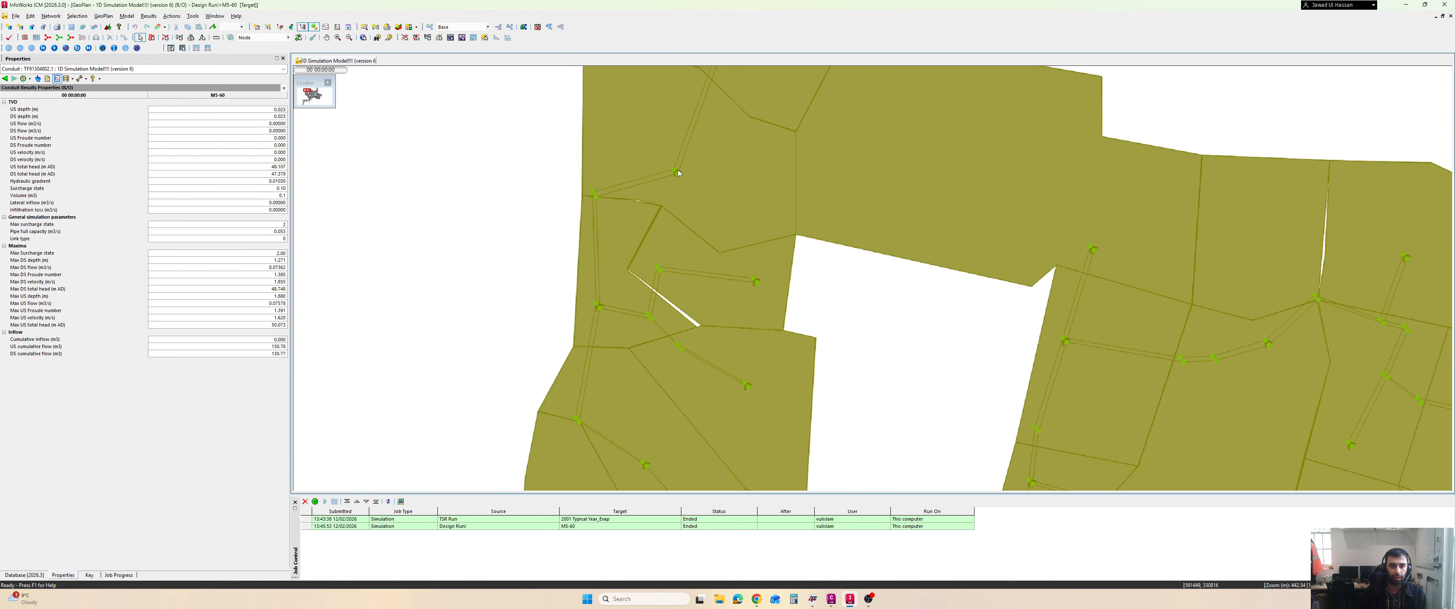
scroll(672, 169, up, 2)
click(669, 165)
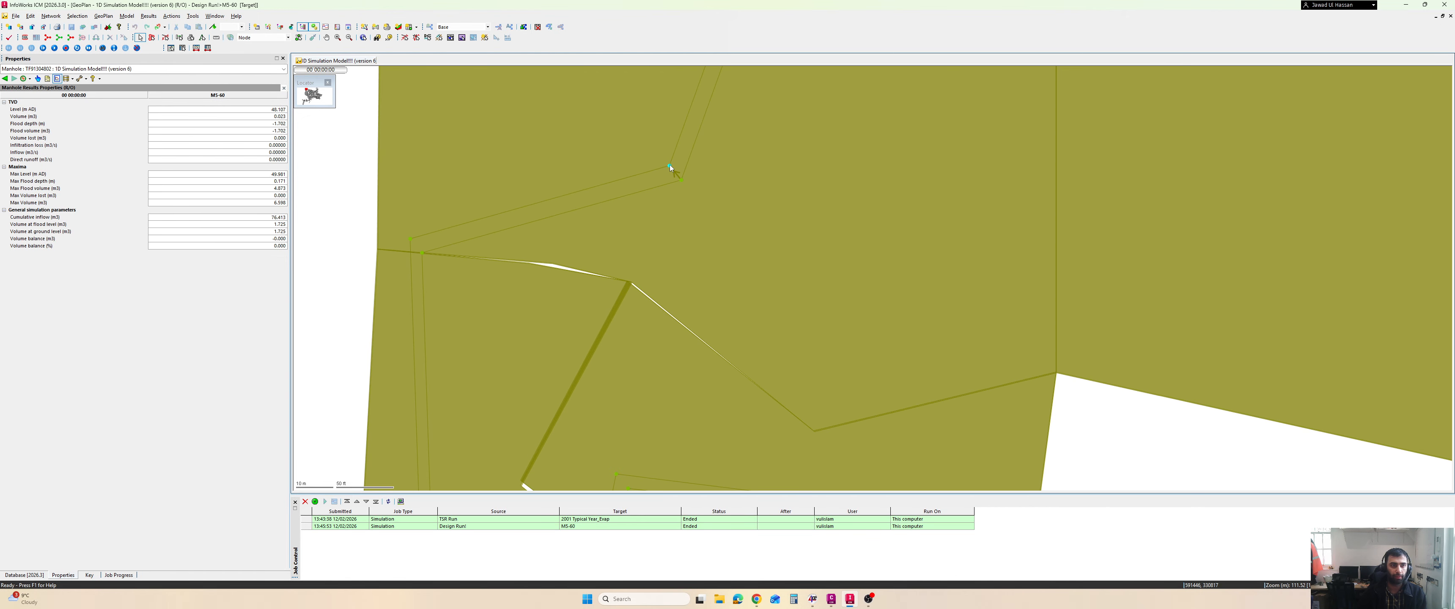
mouse_move(28, 73)
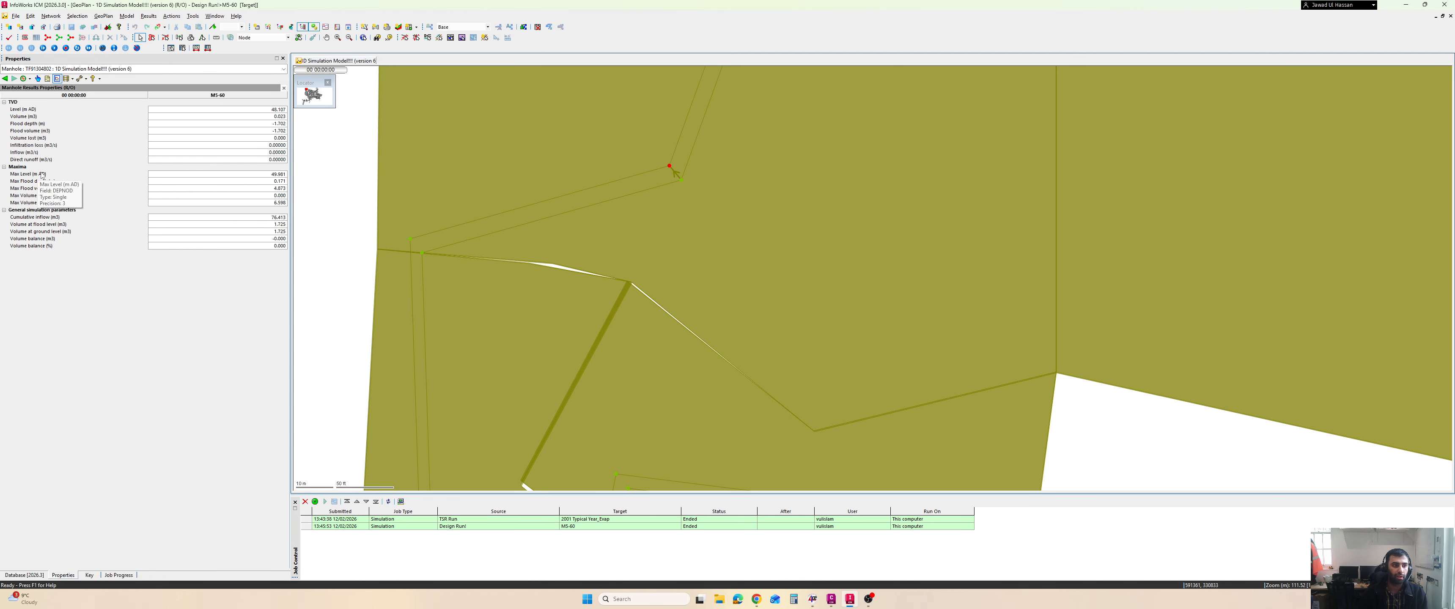
key(ctrl+alt+d)
drag(72, 169, 40, 170)
drag(50, 165, 61, 176)
mouse_move(220, 175)
mouse_down()
mouse_move(266, 173)
mouse_move(254, 180)
mouse_up()
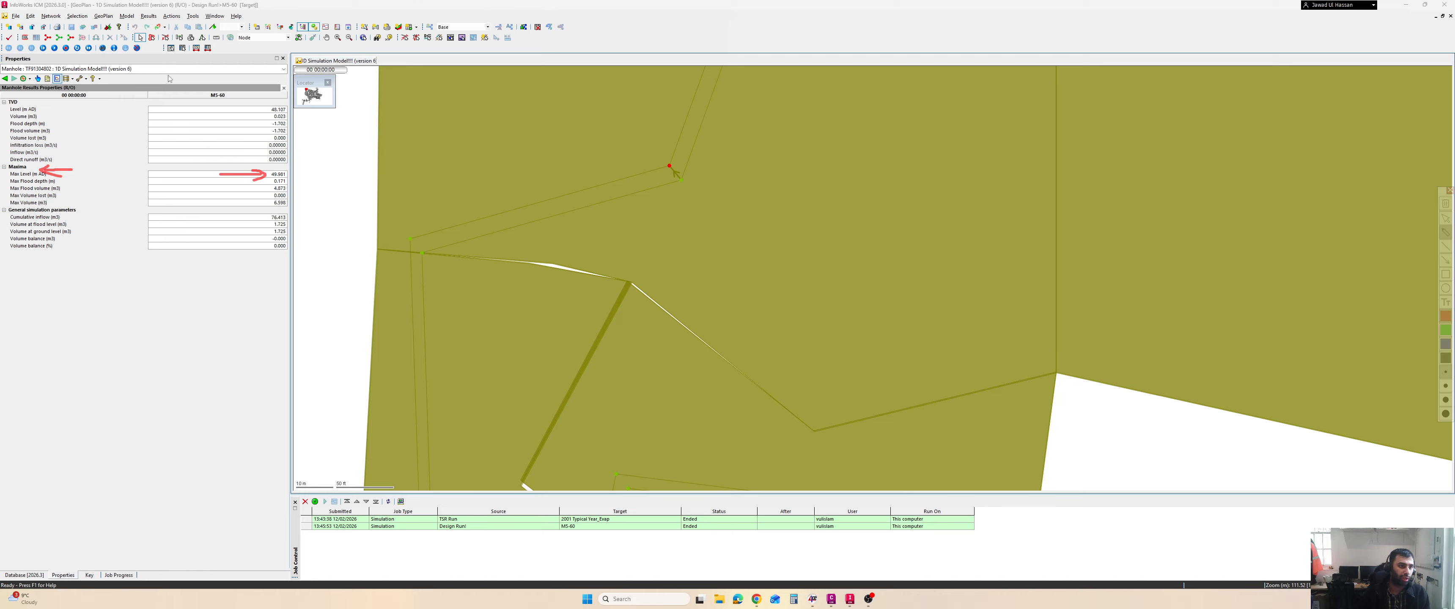
key(Escape)
Replay the M5-60 results through time, examine how the selected manhole's time-varying values change, and halt the replay
click(55, 49)
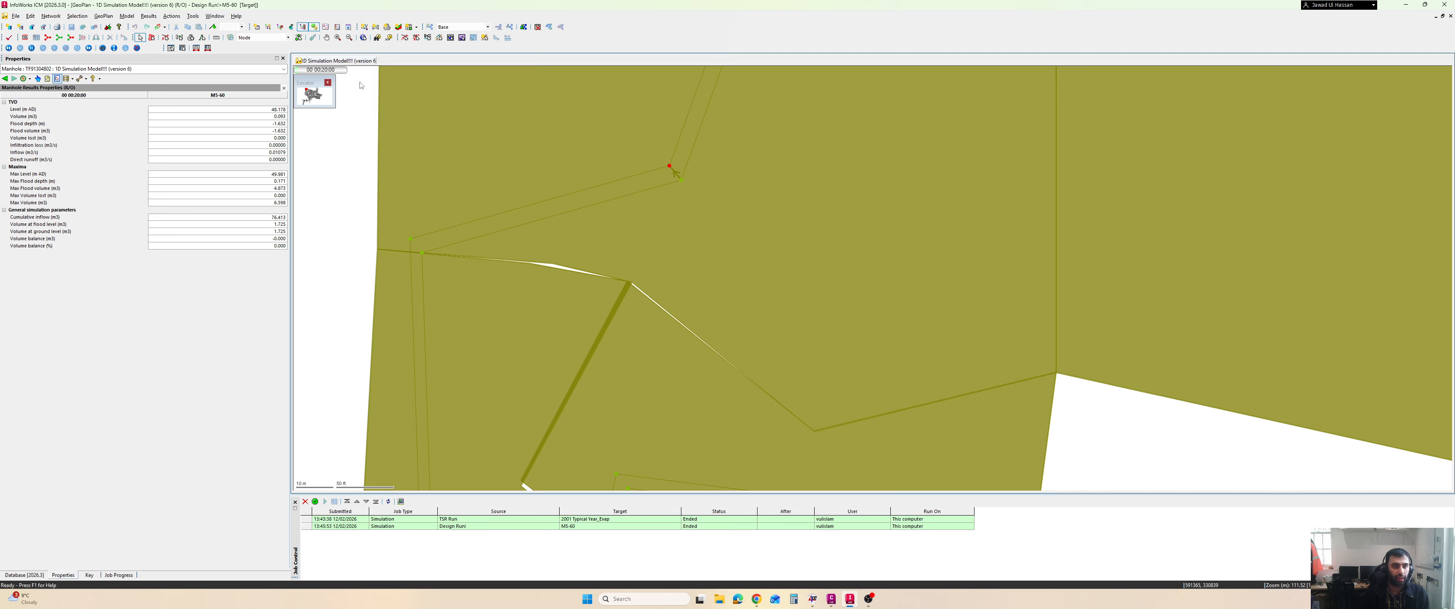
key(ctrl+2)
drag(364, 89, 339, 74)
mouse_move(249, 106)
mouse_down()
mouse_move(246, 137)
mouse_move(280, 179)
mouse_up()
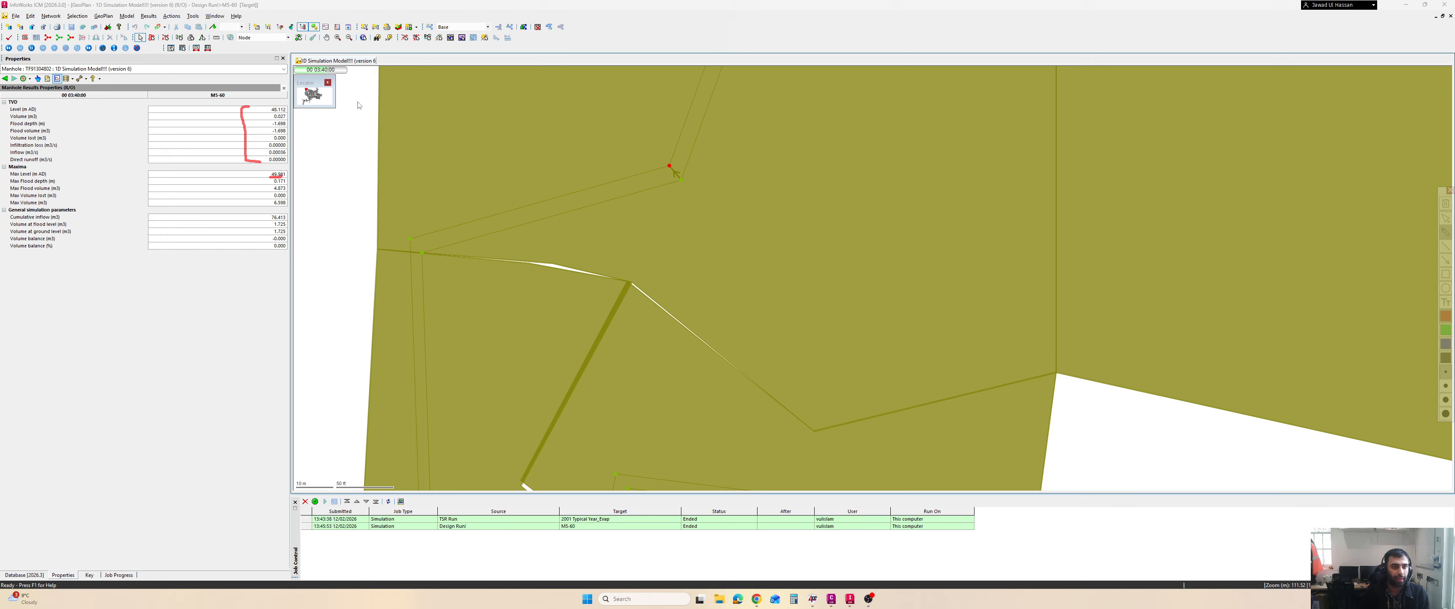
key(Escape)
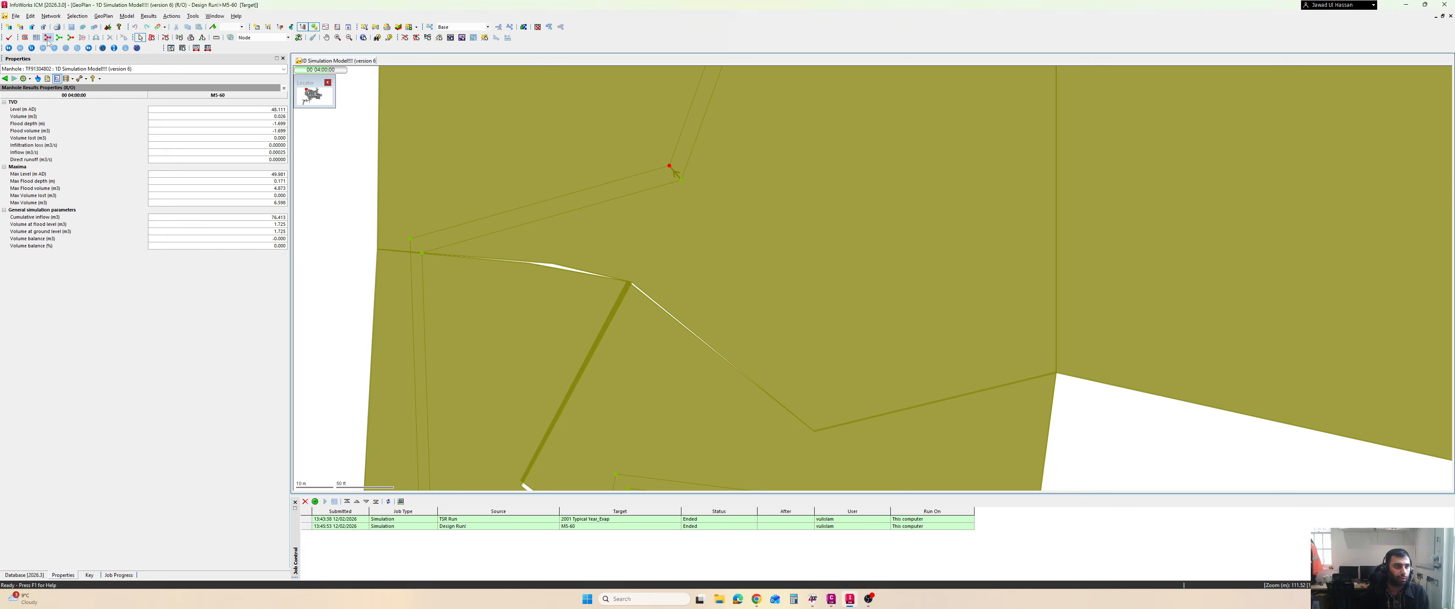
click(31, 48)
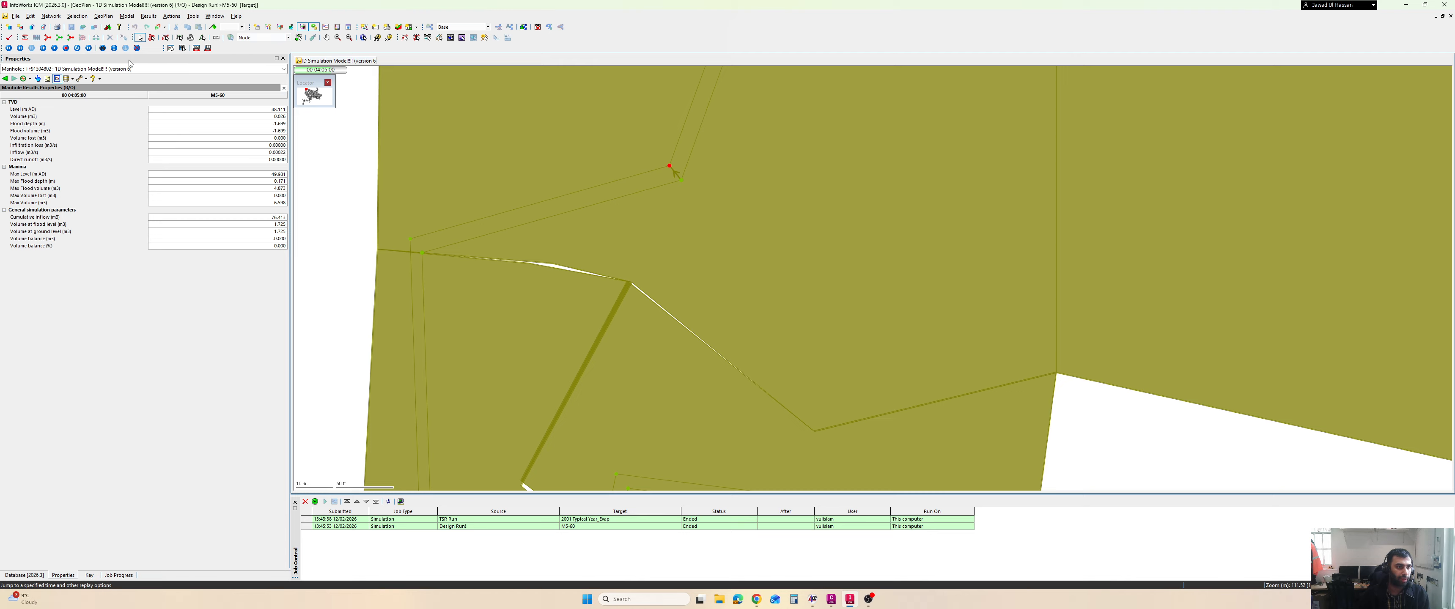
Use the replay options to jump the M5-60 results to the 02:50:00 timestep
click(103, 48)
click(103, 48)
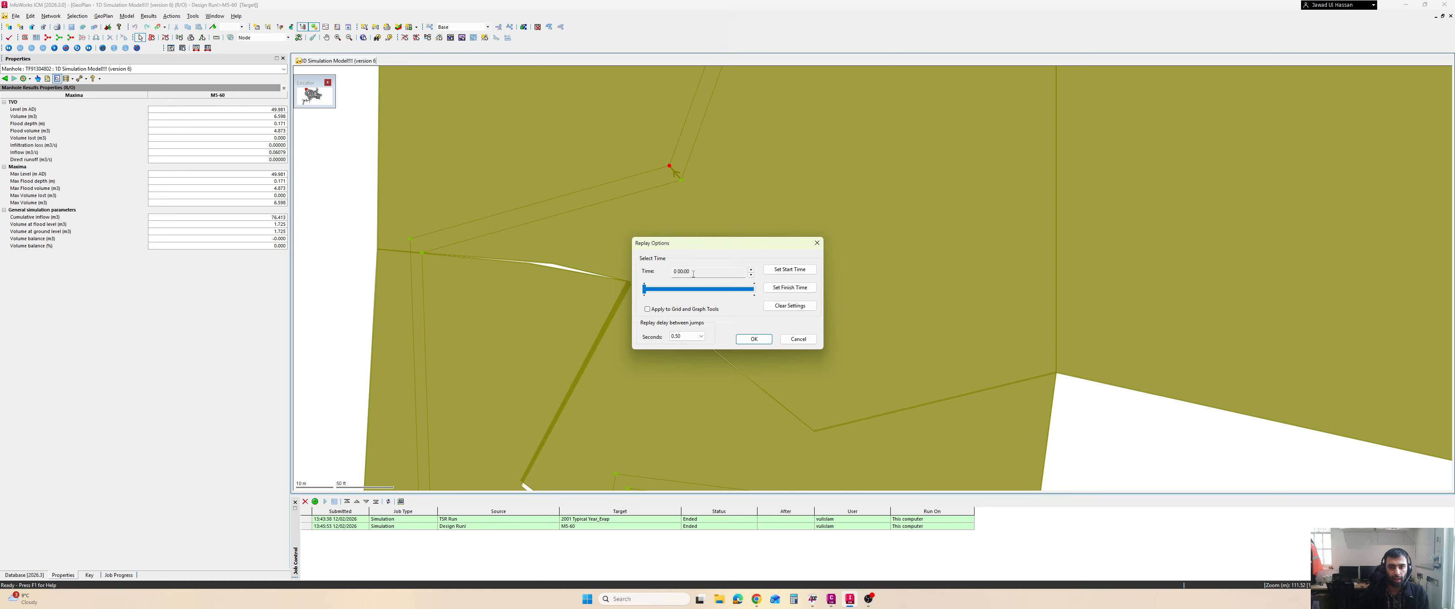
mouse_move(693, 272)
mouse_down()
mouse_move(671, 271)
mouse_move(666, 291)
mouse_move(697, 292)
mouse_up()
click(754, 338)
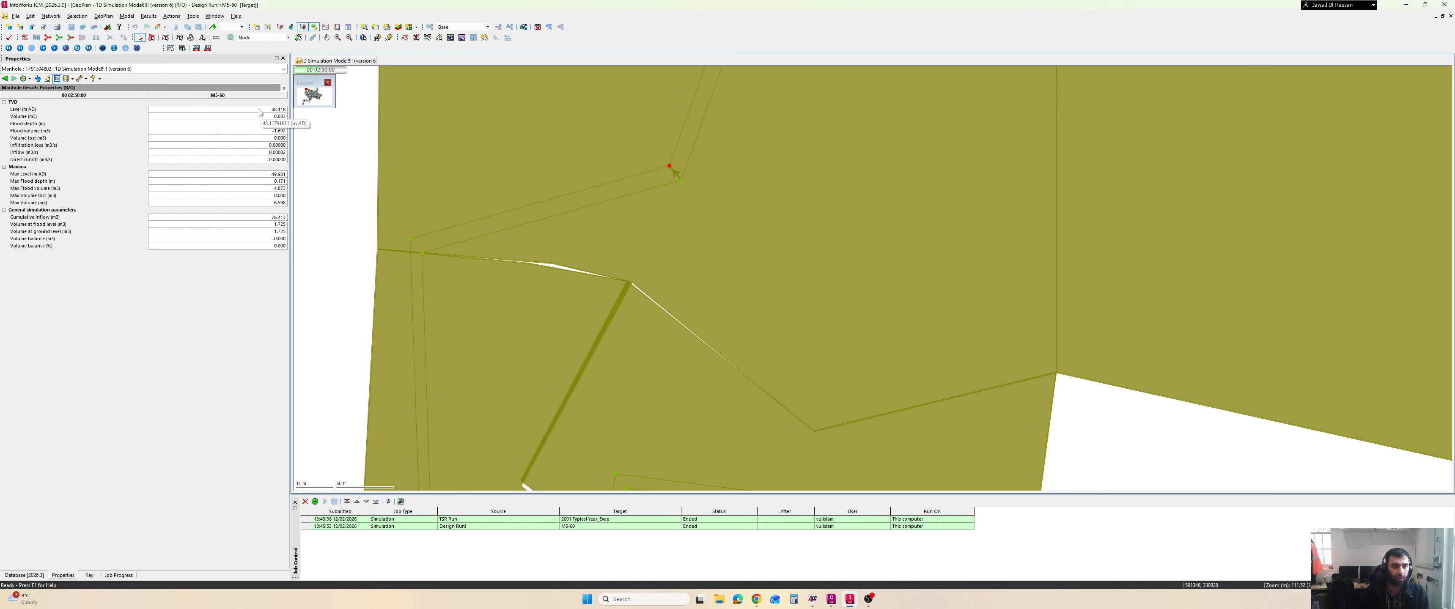
Examine the manhole's time-varying level, volume, flood and inflow results for M5-60 at the displayed timestep
key(ctrl+shift+d)
mouse_move(258, 107)
mouse_down()
mouse_move(258, 174)
mouse_move(276, 170)
mouse_up()
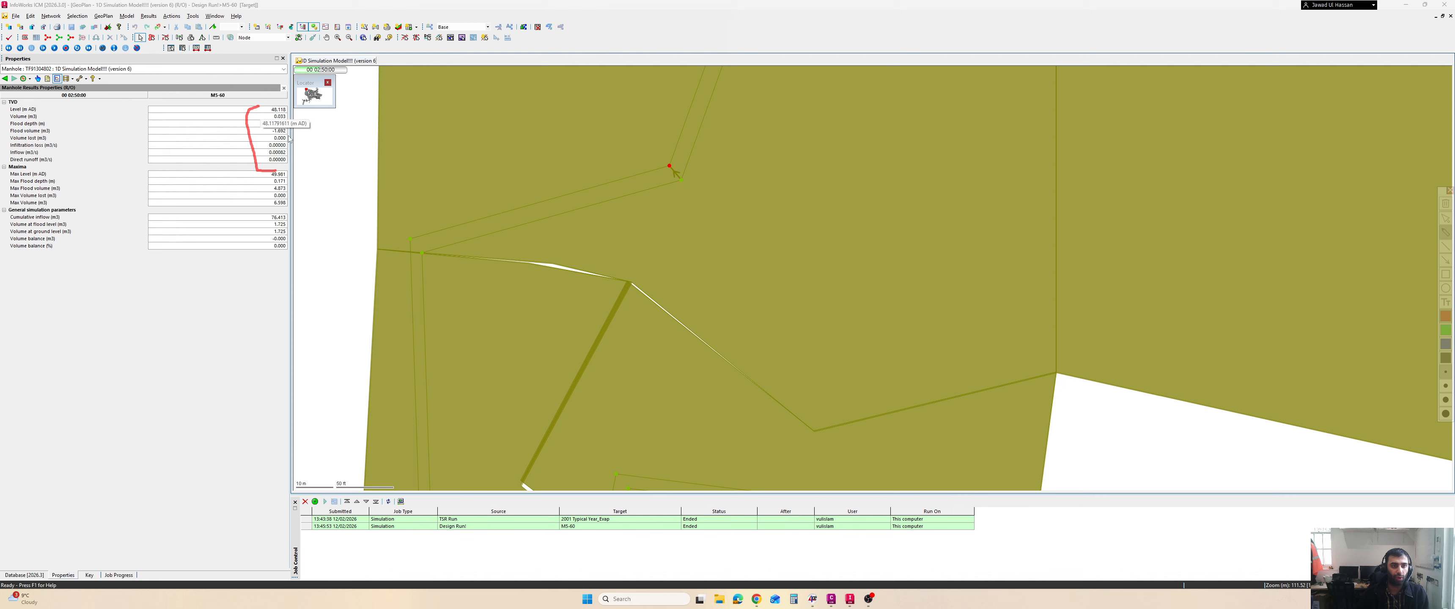
drag(294, 72, 347, 77)
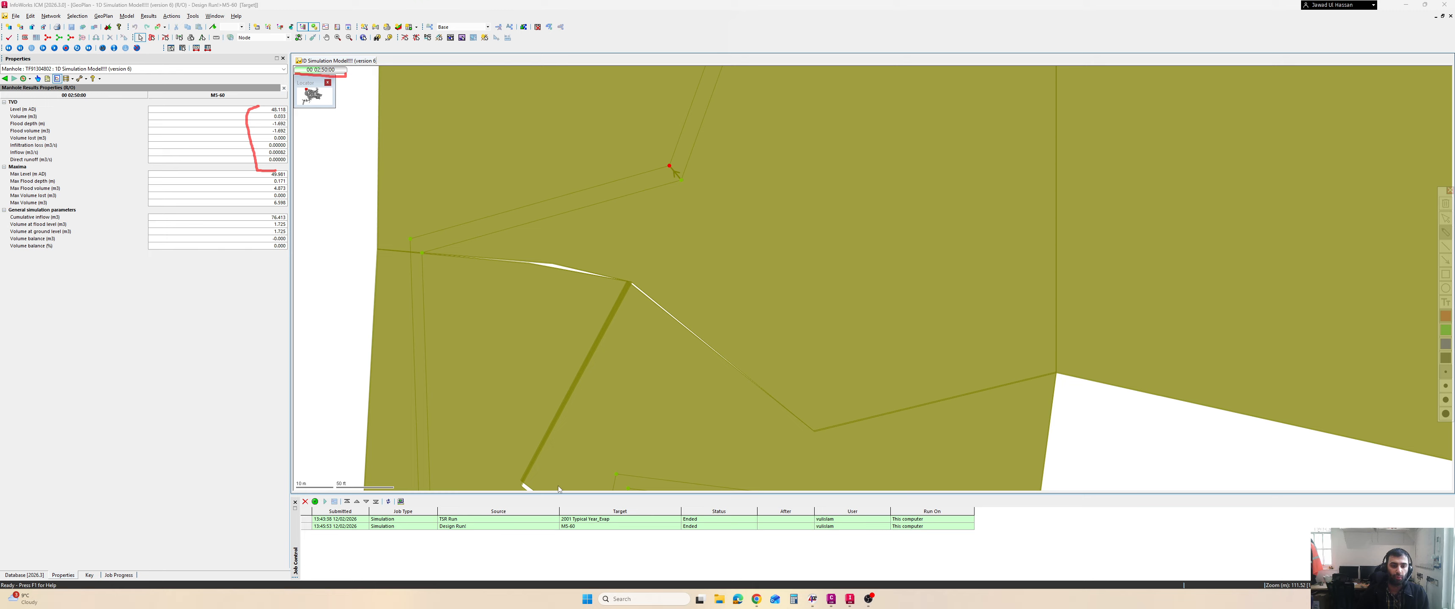
drag(554, 531, 579, 531)
drag(189, 89, 237, 94)
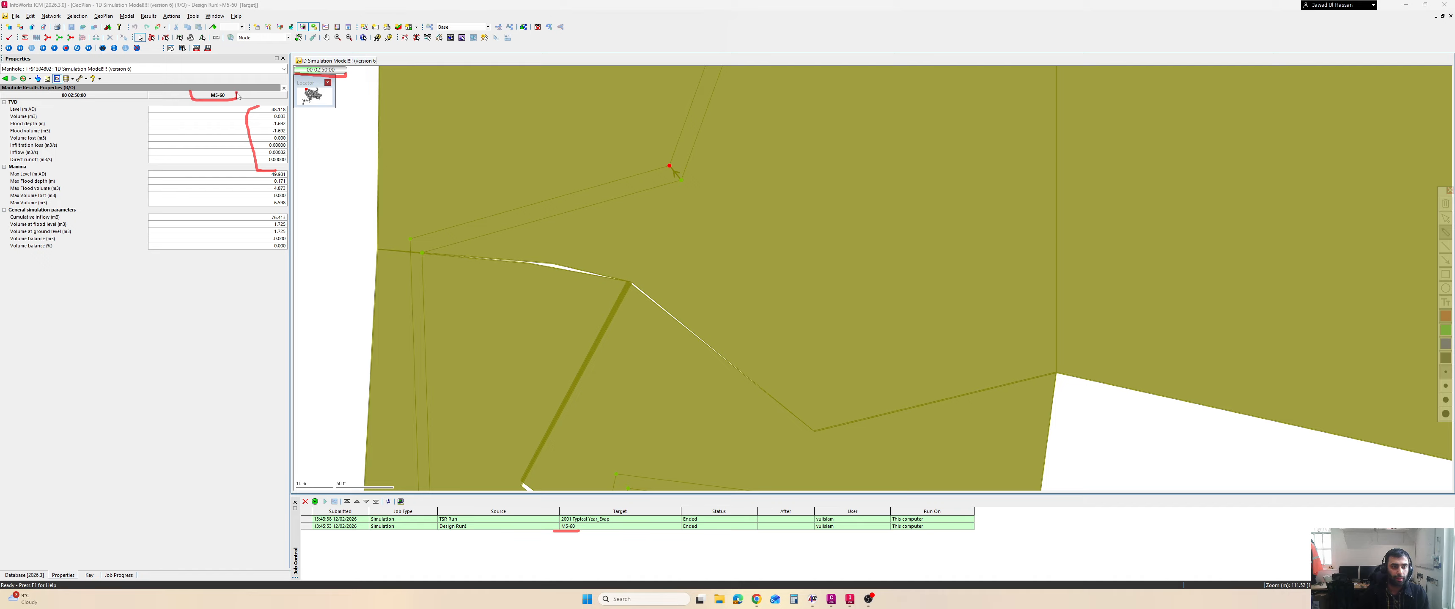